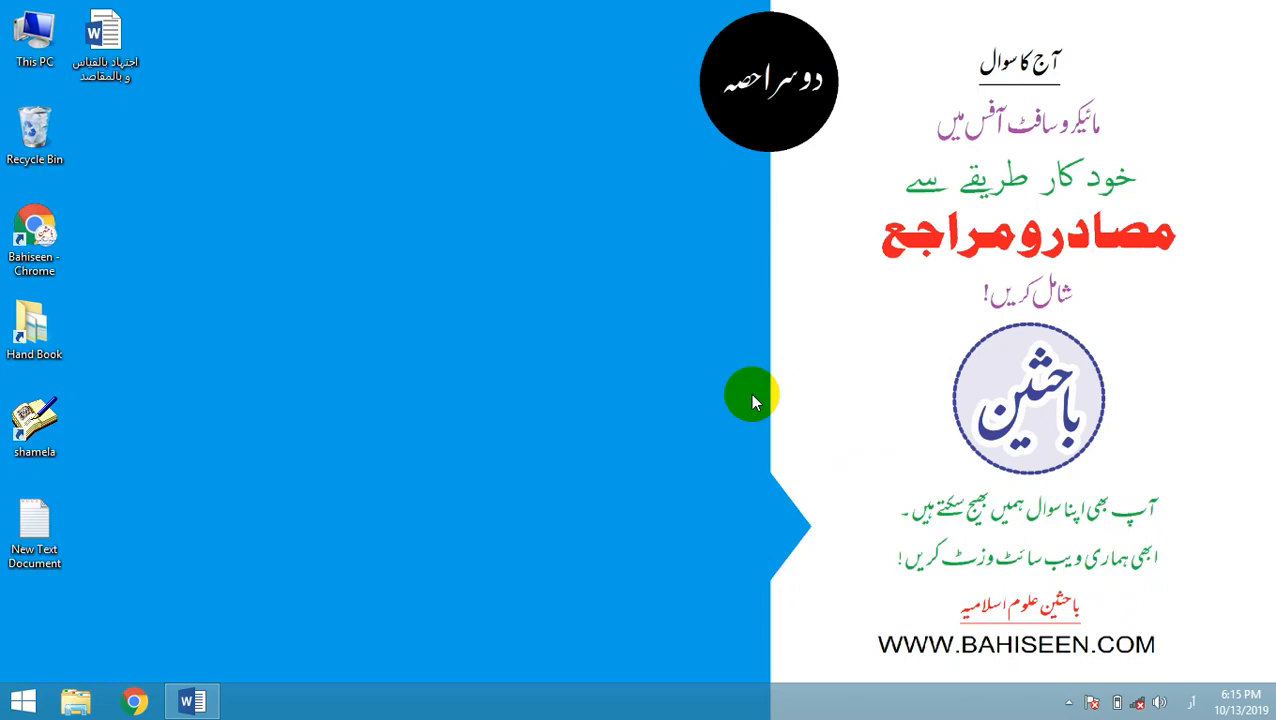
# - Switch to the open Word document and review the endnotes list at its end
pyautogui.click(194, 700)
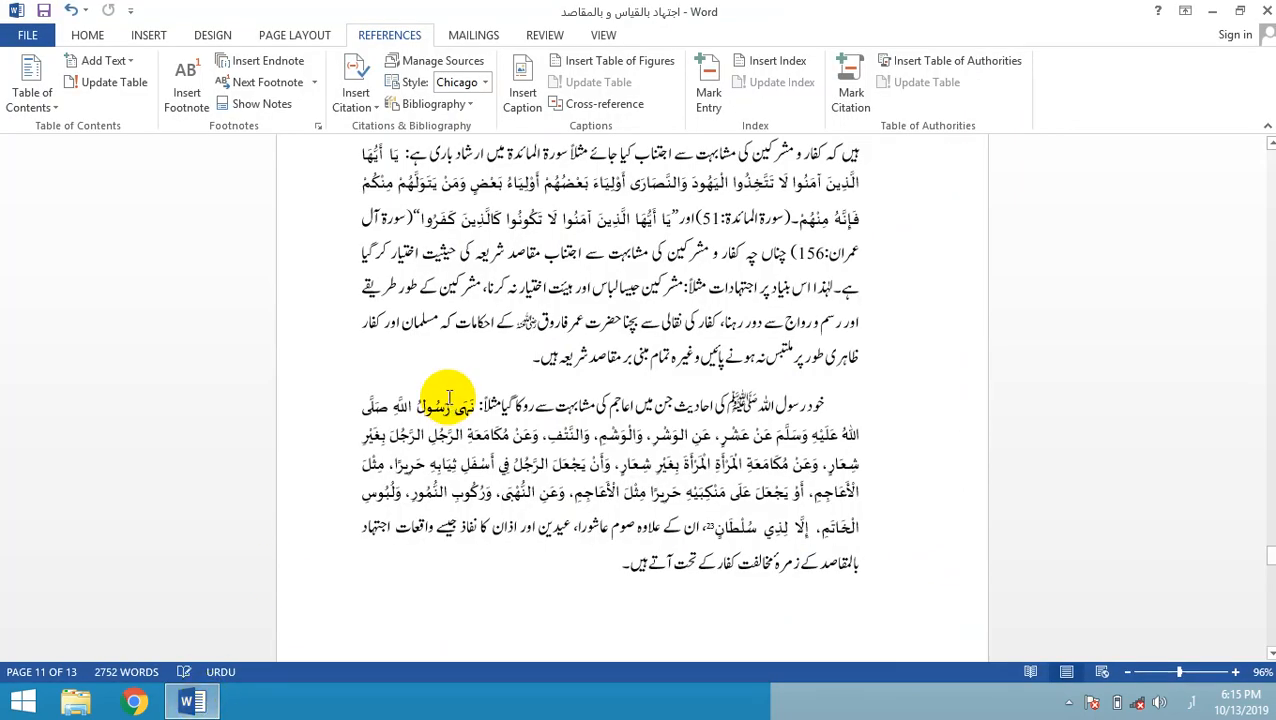
pyautogui.click(482, 368)
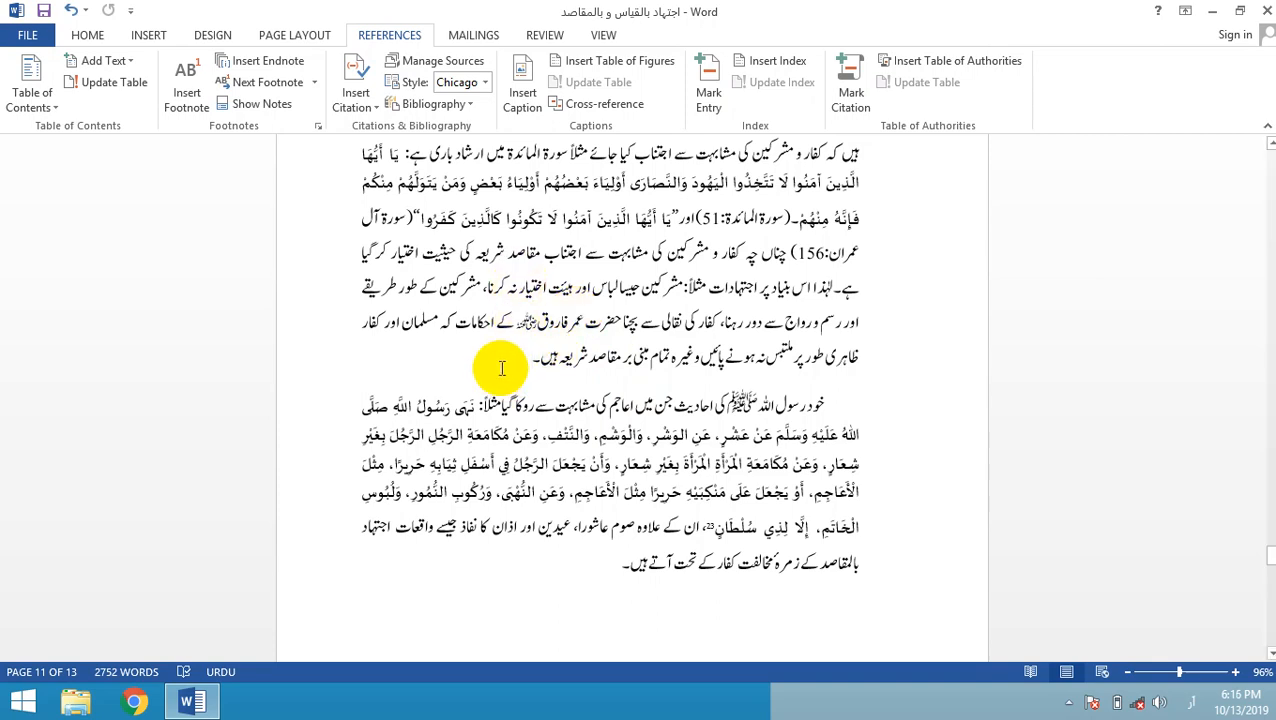
pyautogui.click(458, 378)
pyautogui.moveTo(1268, 556); pyautogui.dragTo(1268, 598)
pyautogui.click(716, 422)
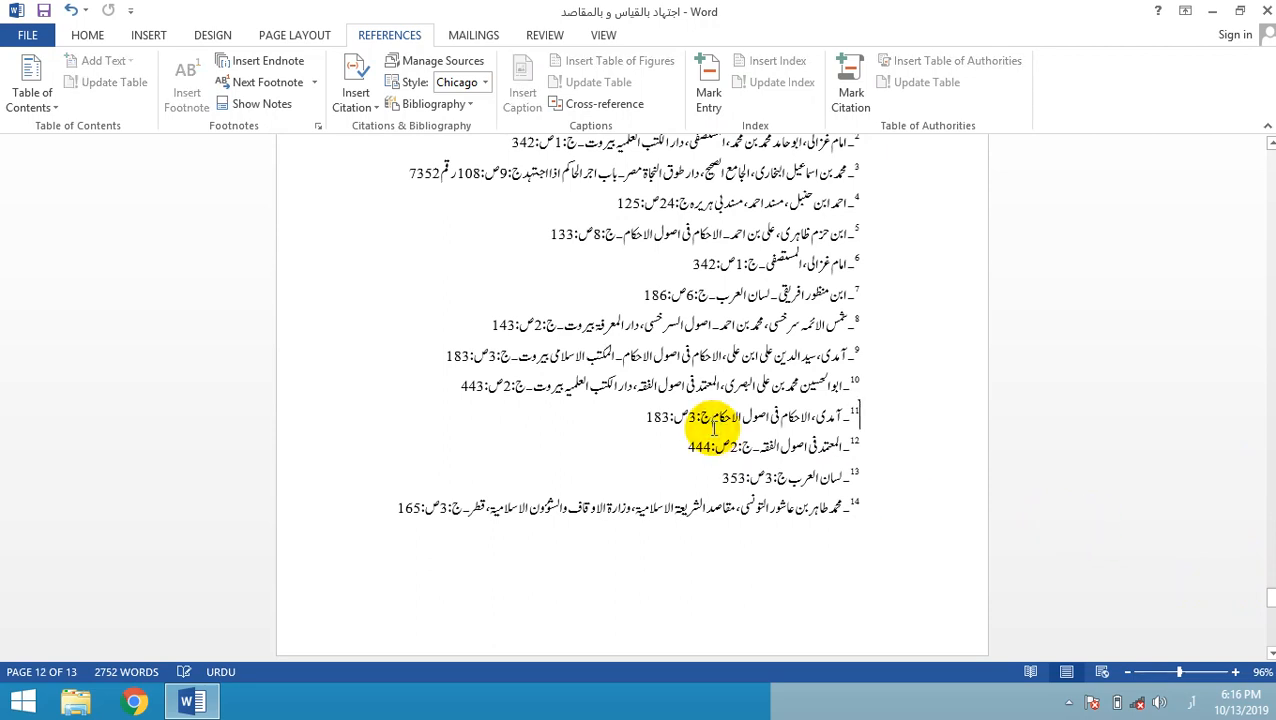
pyautogui.scroll(5, 714, 427)
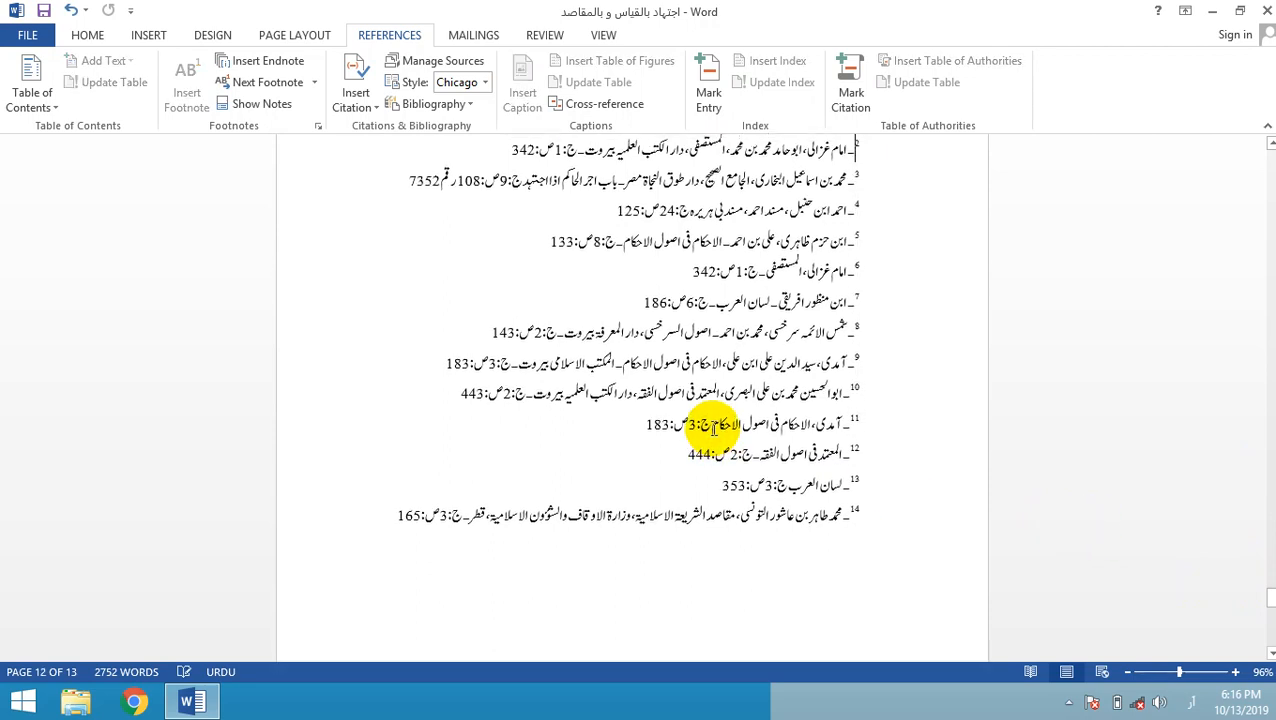
pyautogui.click(710, 433)
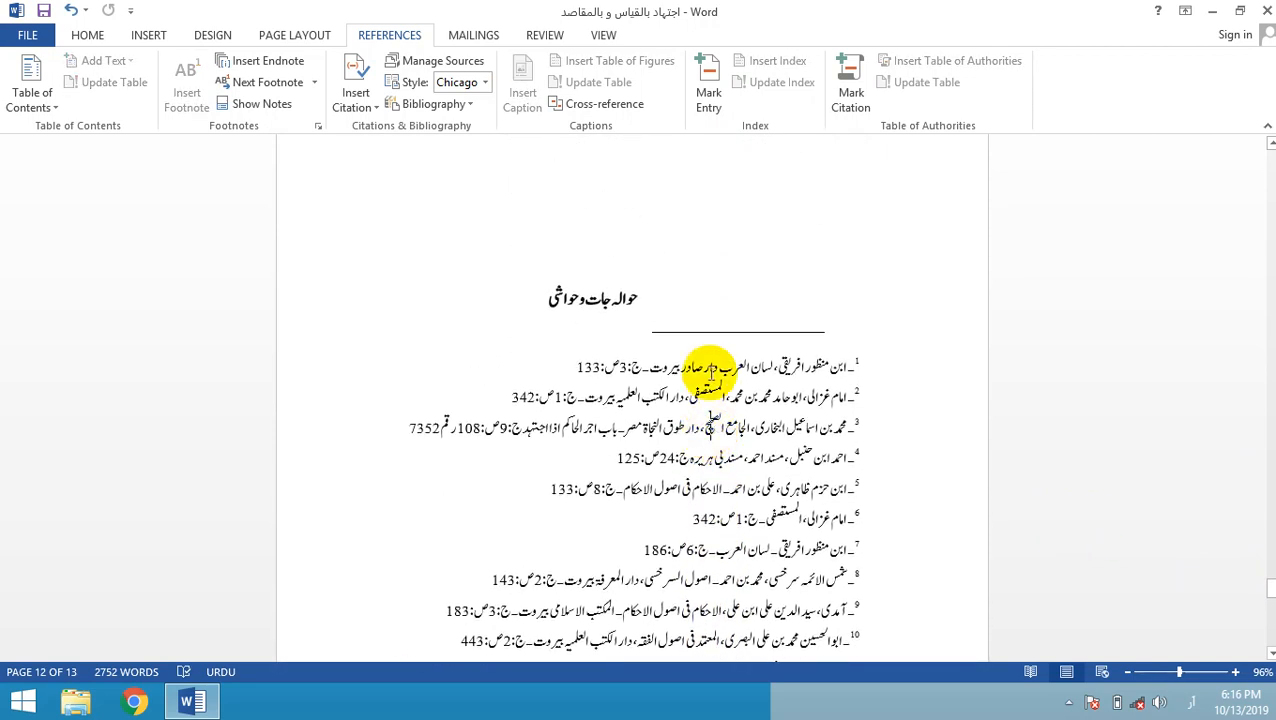
# - Insert a built-in References bibliography in the blank space above the endnotes heading on page 12
pyautogui.doubleClick(778, 234)
pyautogui.moveTo(1270, 590); pyautogui.dragTo(1264, 578)
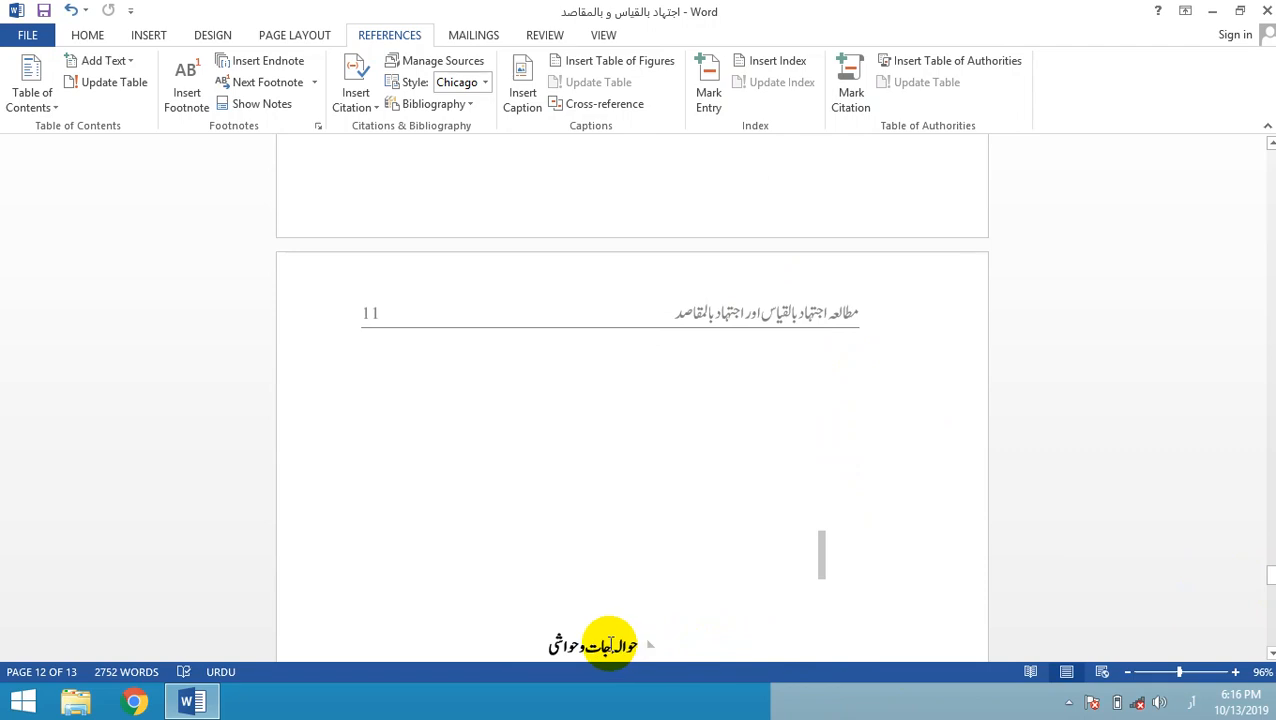
pyautogui.click(696, 397)
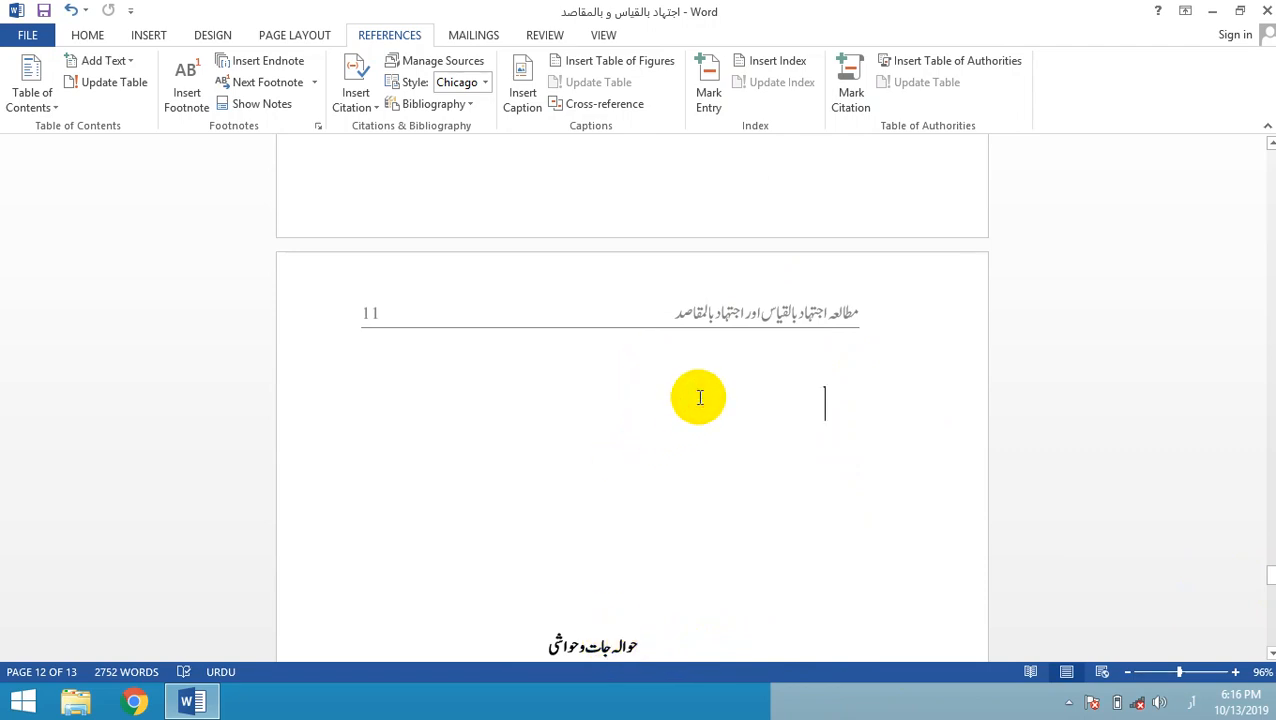
pyautogui.click(678, 459)
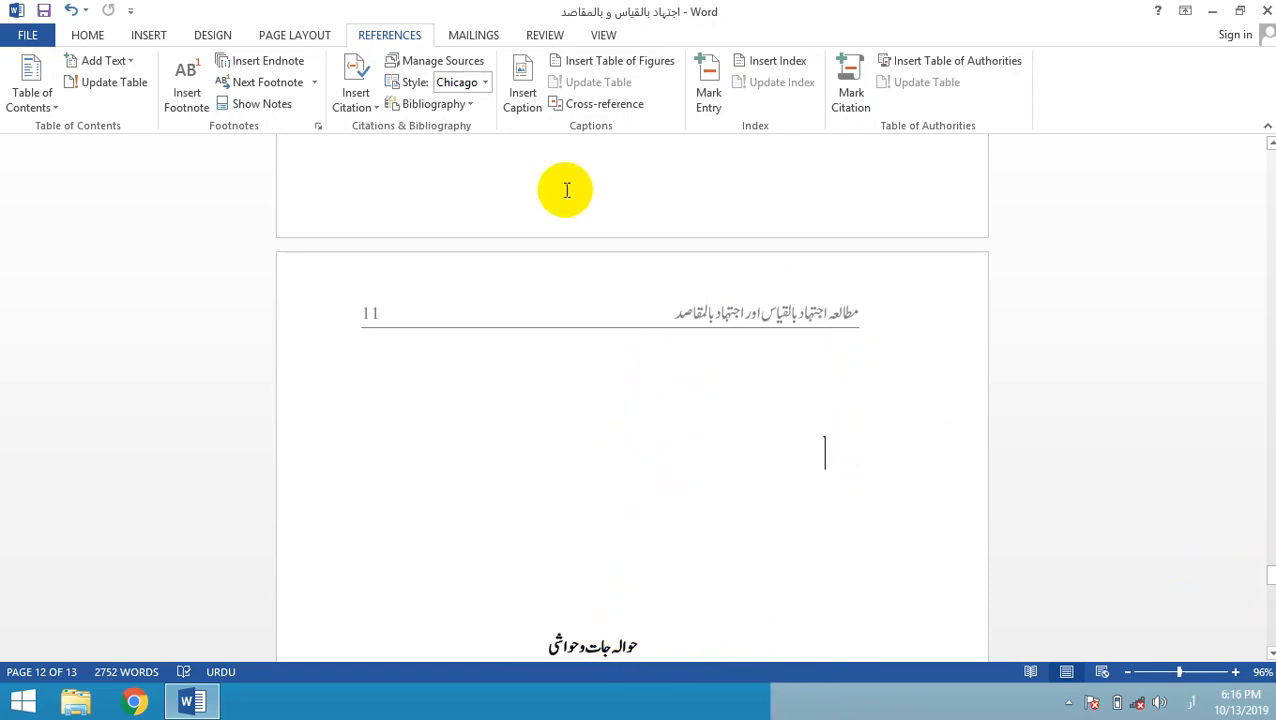
pyautogui.click(445, 104)
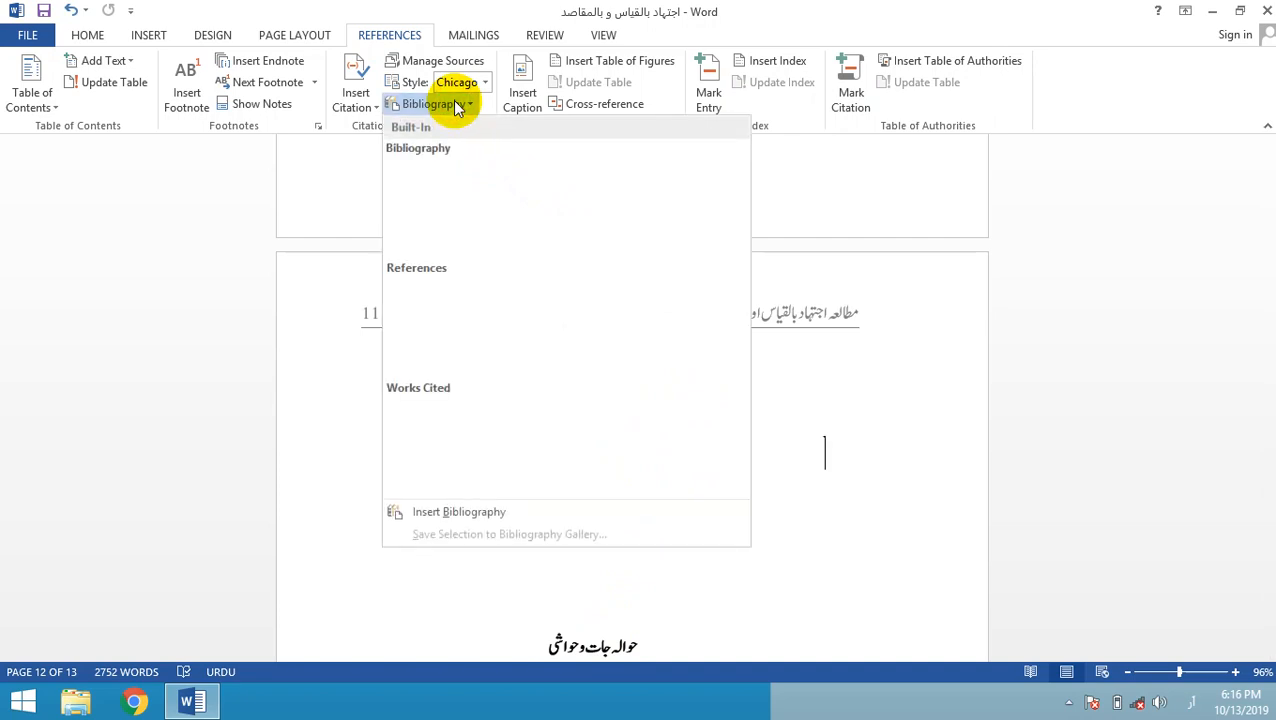
pyautogui.click(455, 295)
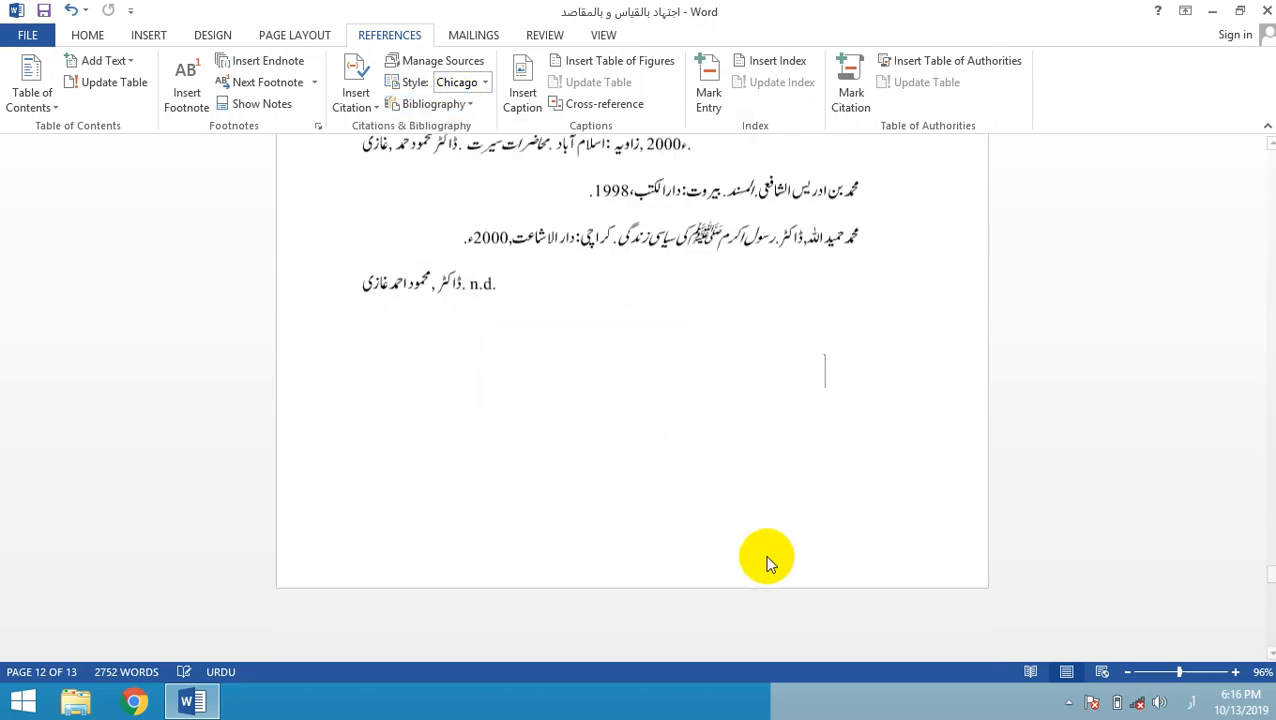
# - Examine the inserted References list and compare its entries with the endnotes under the حوالہ جات و حواشی heading
pyautogui.moveTo(1270, 575); pyautogui.dragTo(1262, 487)
pyautogui.click(722, 157)
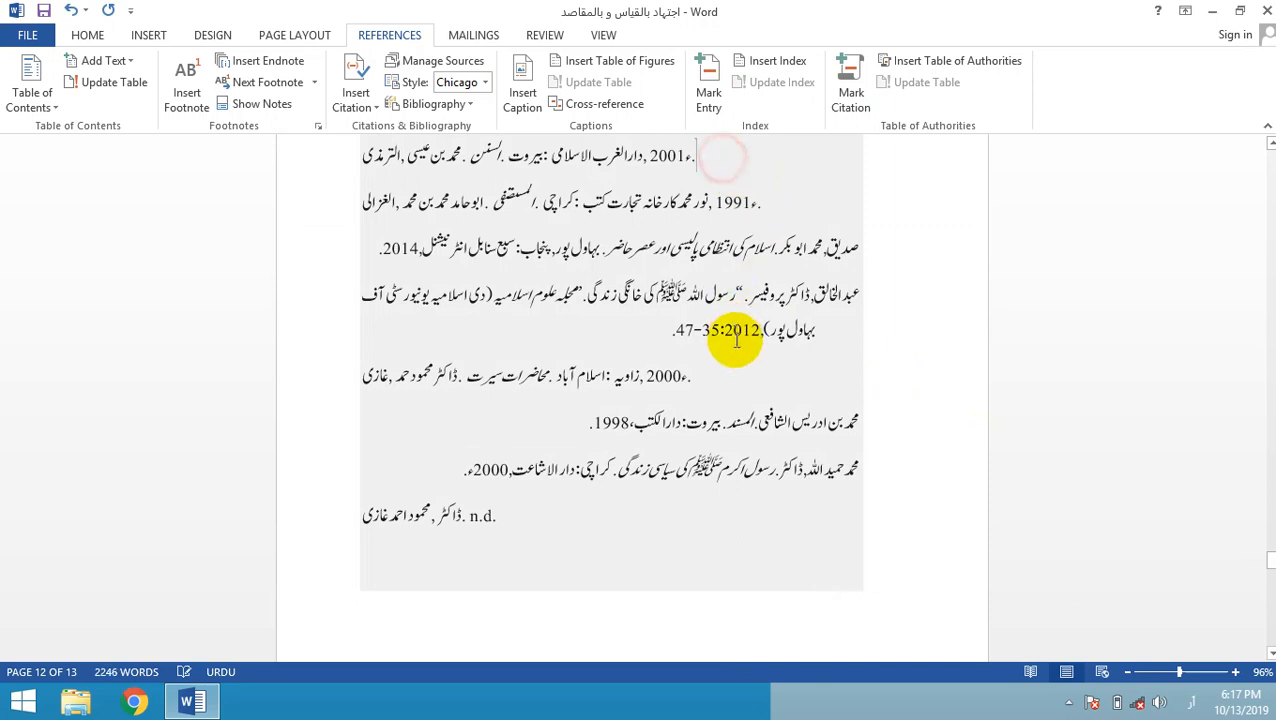
pyautogui.tripleClick(737, 340)
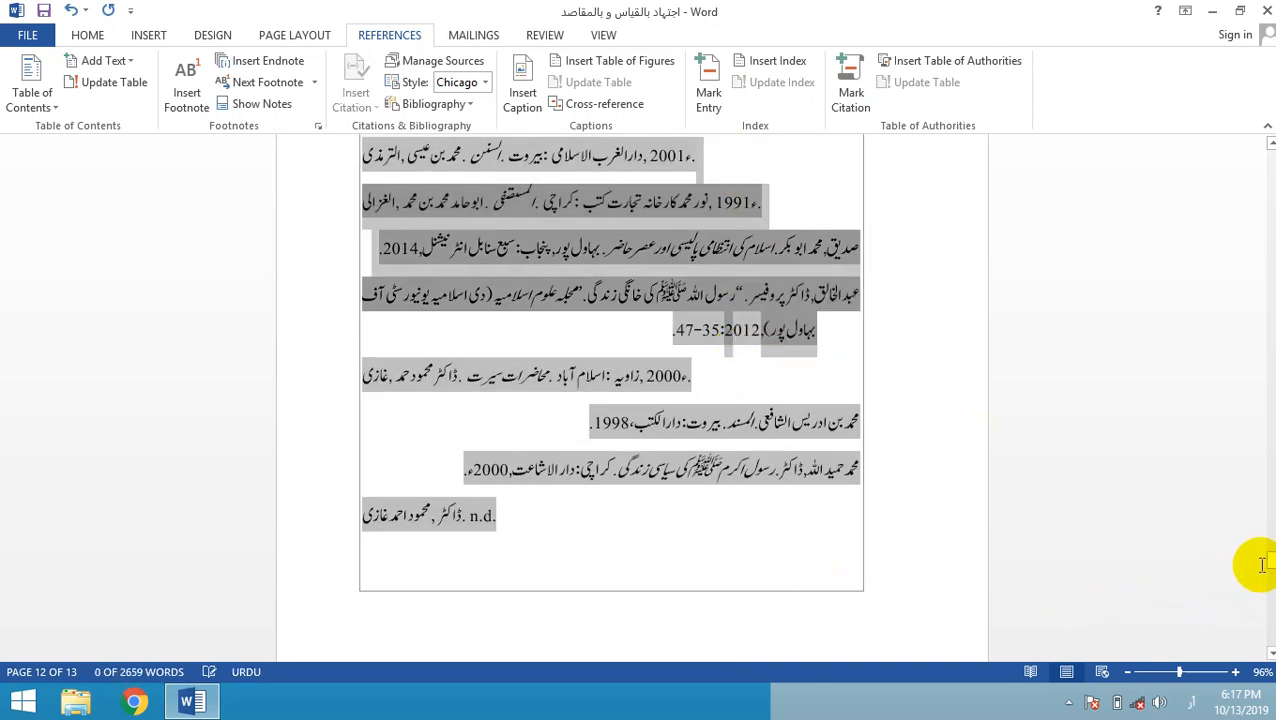
pyautogui.moveTo(1268, 562); pyautogui.dragTo(1270, 605)
pyautogui.moveTo(846, 338); pyautogui.dragTo(822, 470)
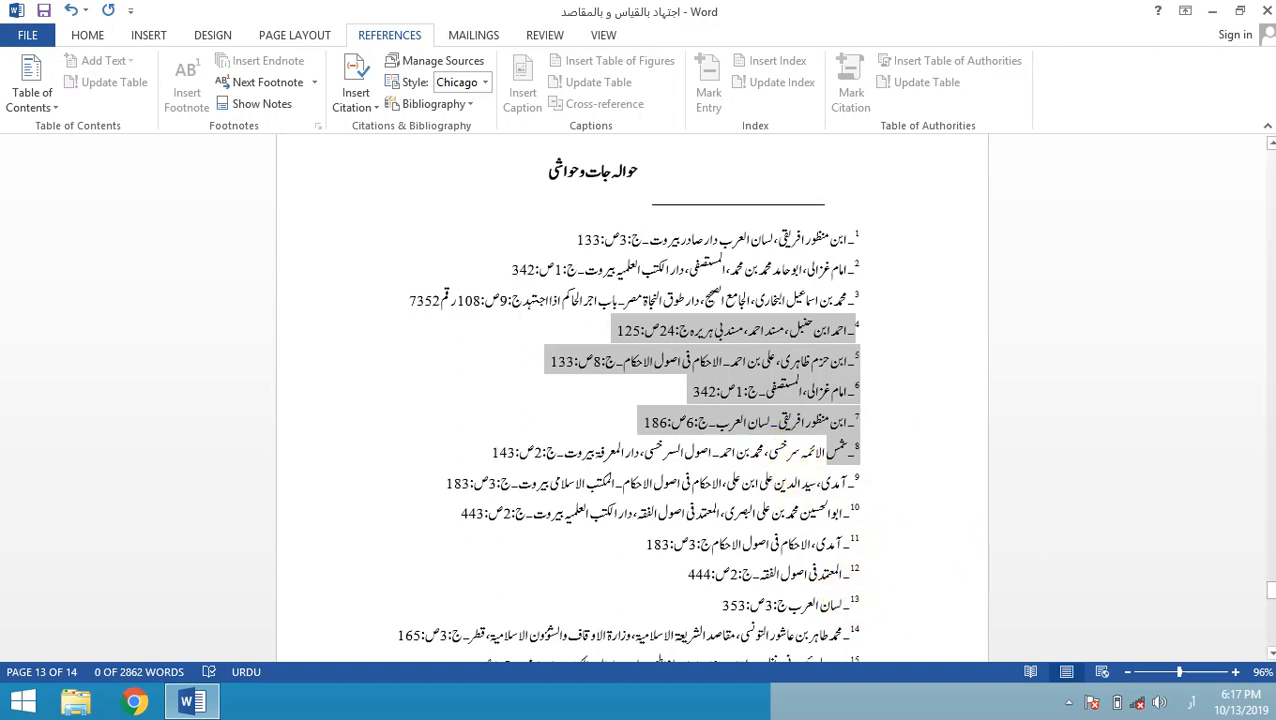
pyautogui.click(1269, 590)
pyautogui.moveTo(1269, 590); pyautogui.dragTo(1262, 556)
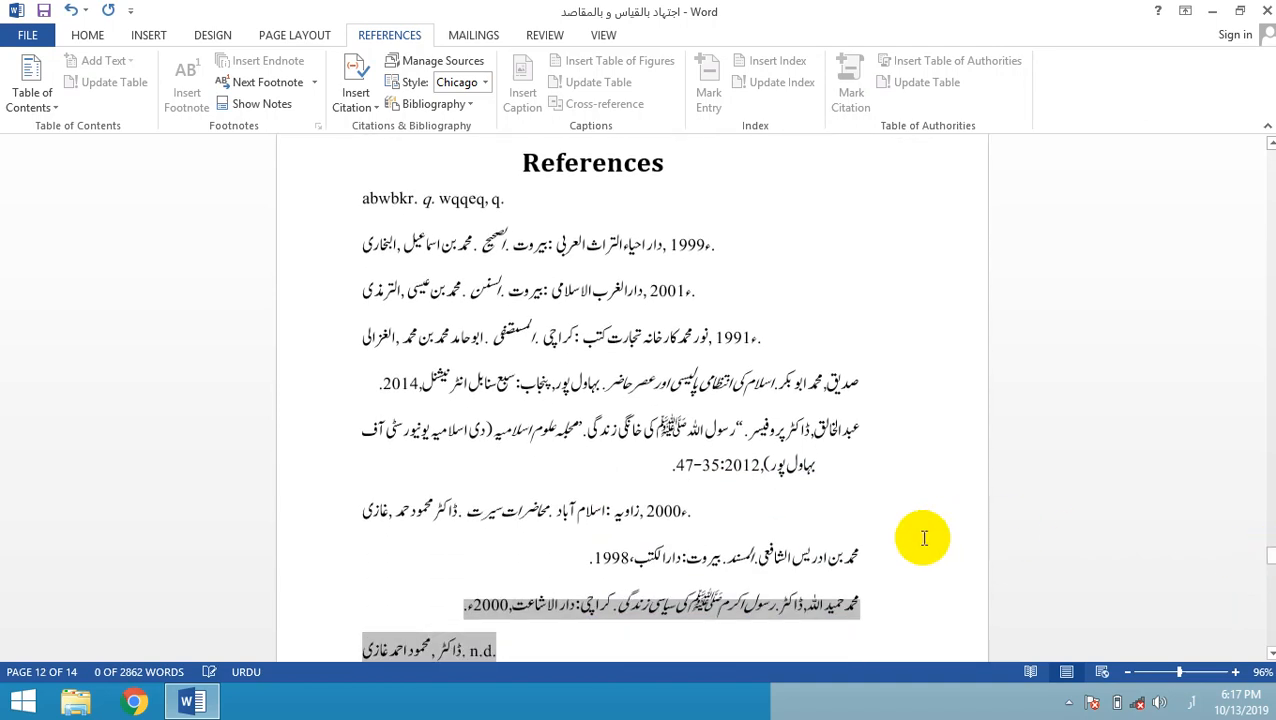
pyautogui.click(735, 549)
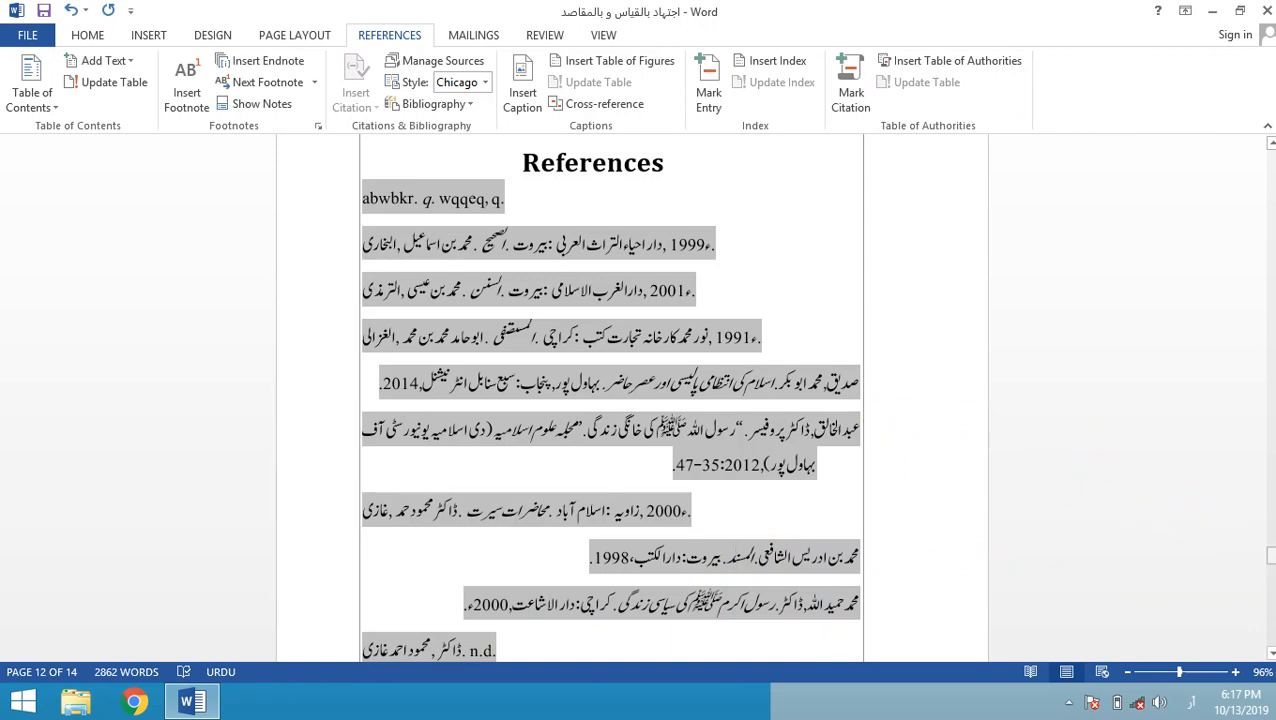
pyautogui.moveTo(1268, 554); pyautogui.dragTo(1268, 550)
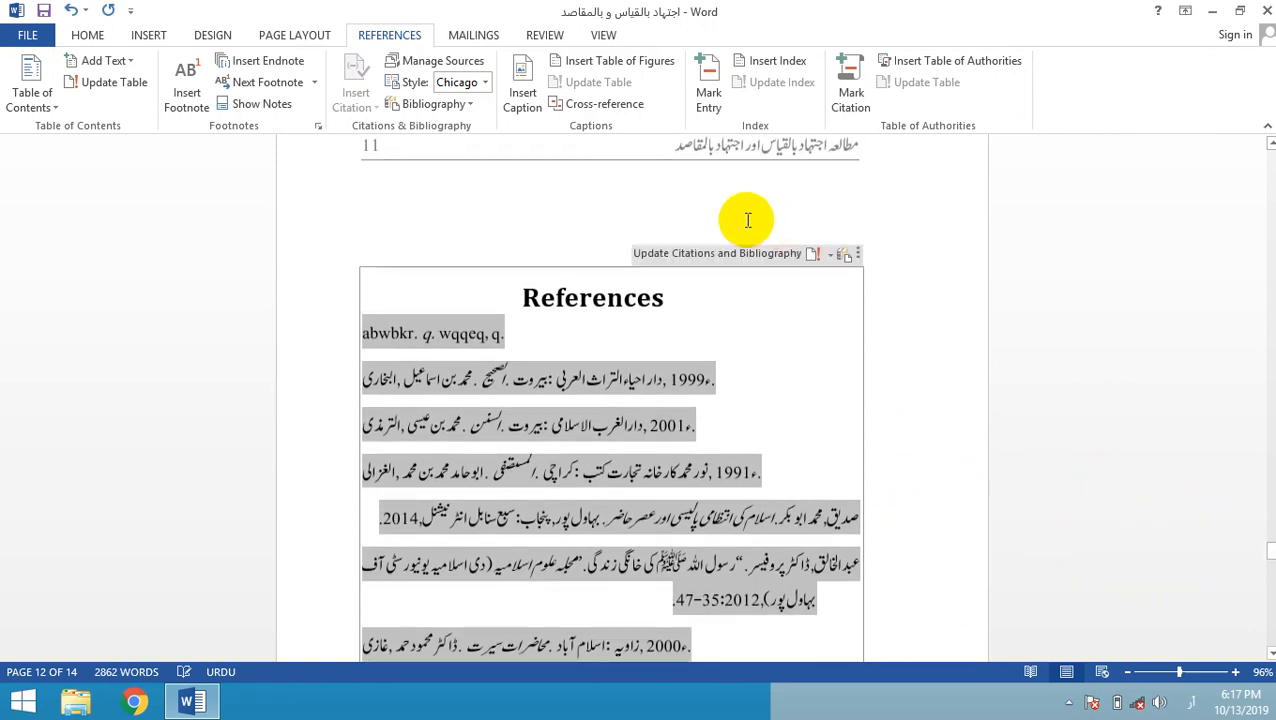
pyautogui.moveTo(607, 211); pyautogui.dragTo(606, 262)
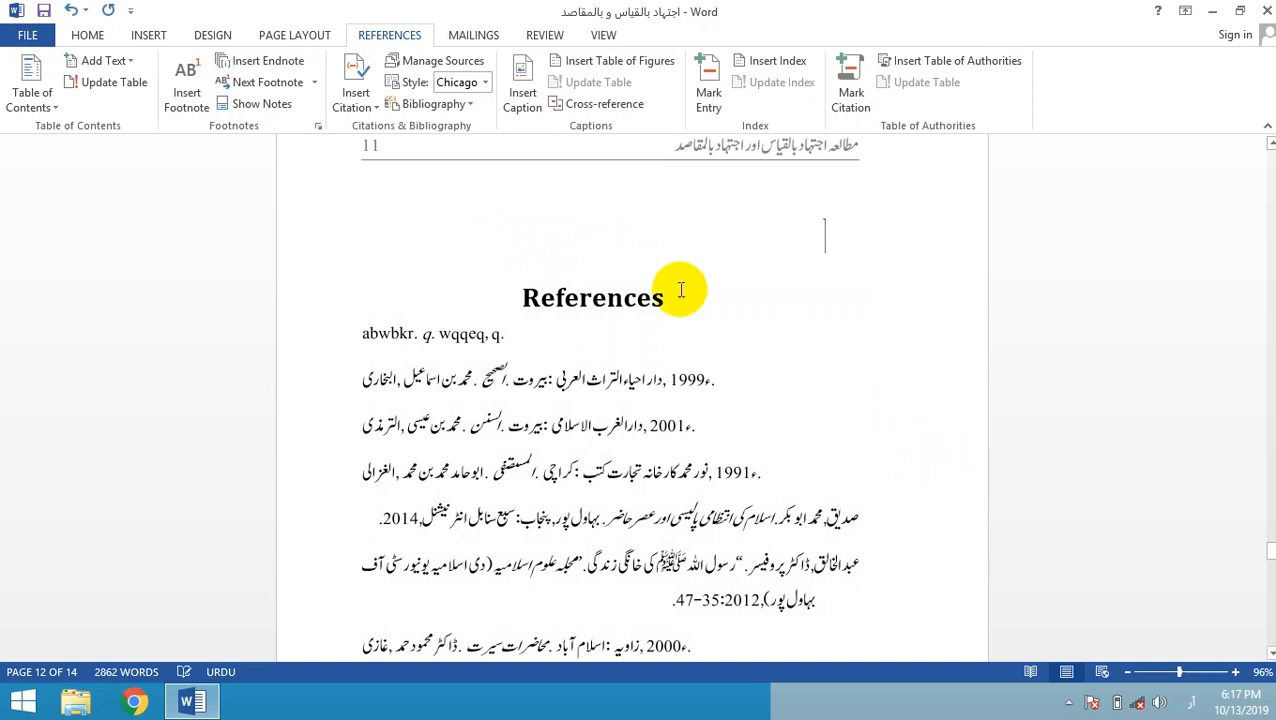
# - Insert a citation to the source المستصفى (1991ء) at the end of the second-to-last body paragraph on page 11
pyautogui.moveTo(1270, 550); pyautogui.dragTo(1268, 530)
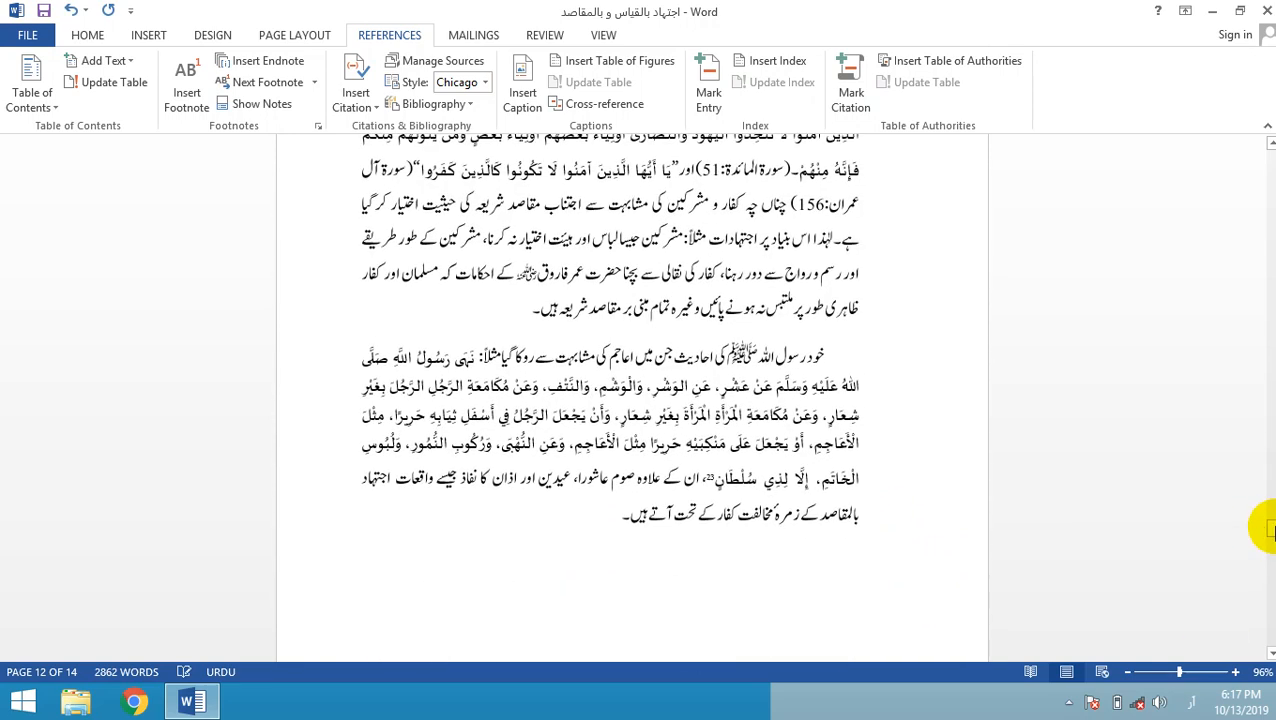
pyautogui.click(472, 302)
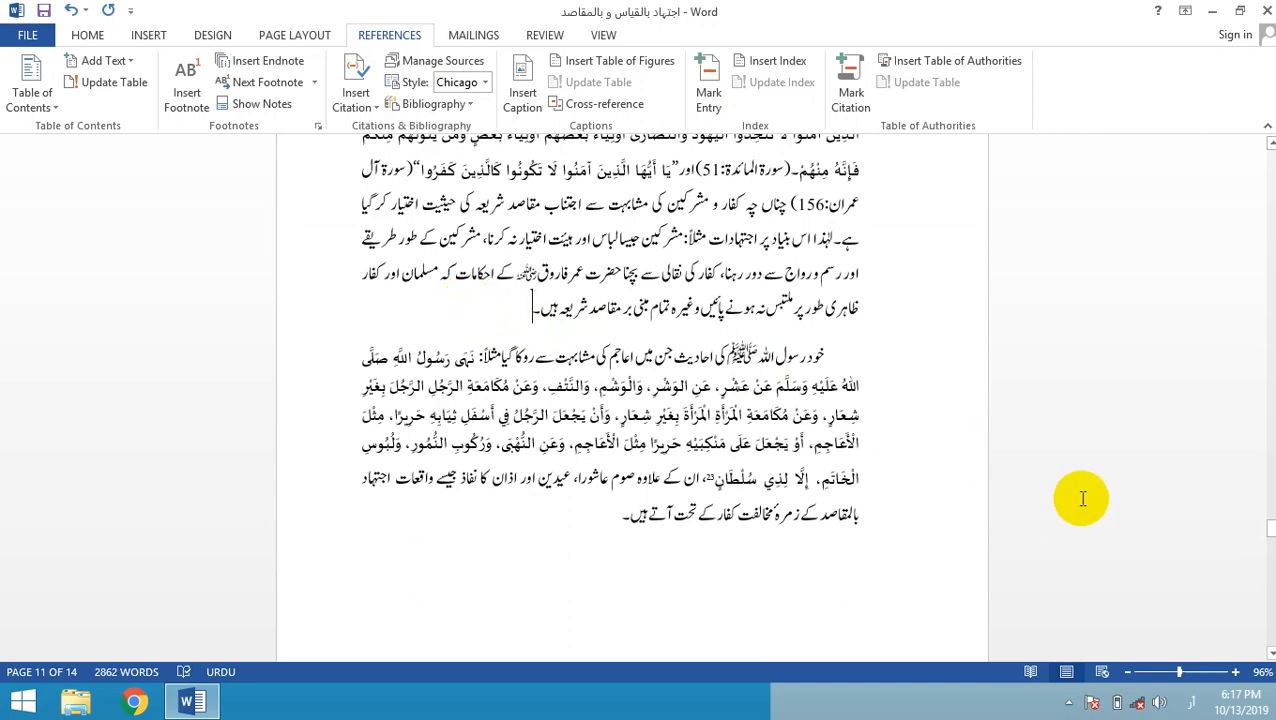
pyautogui.moveTo(1270, 532); pyautogui.dragTo(1266, 558)
pyautogui.click(598, 392)
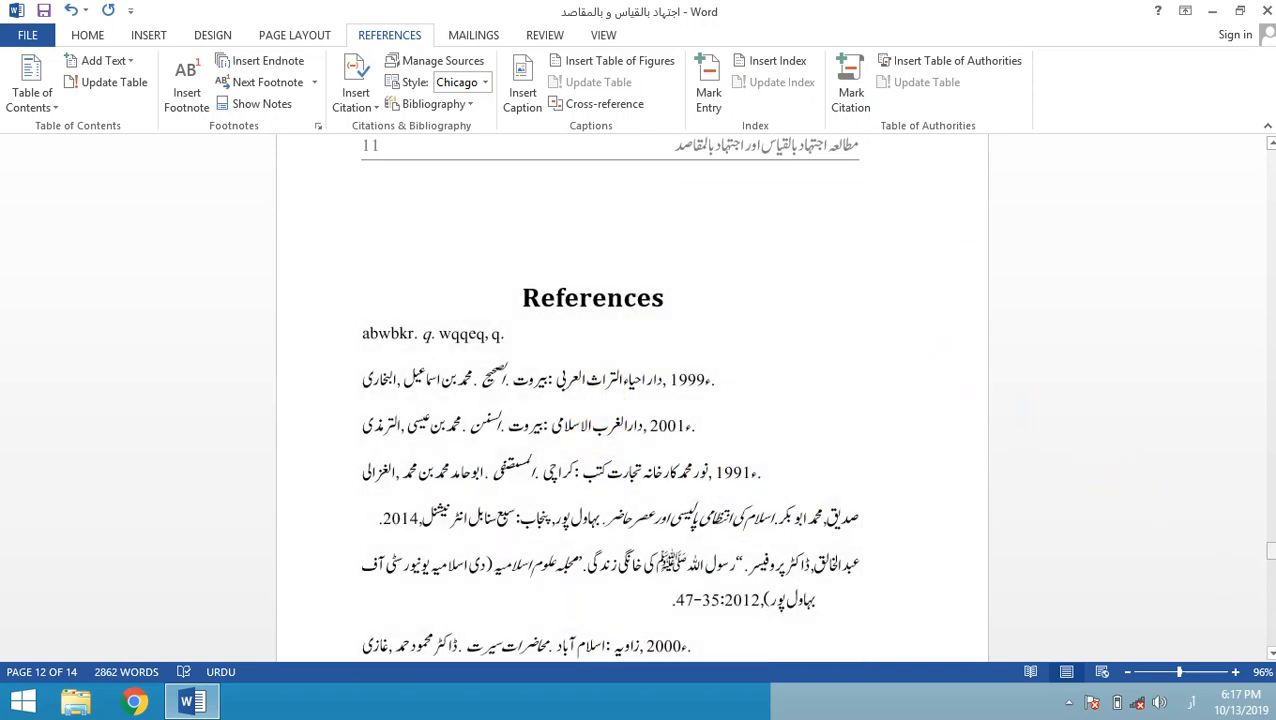
pyautogui.moveTo(1270, 550); pyautogui.dragTo(1272, 541)
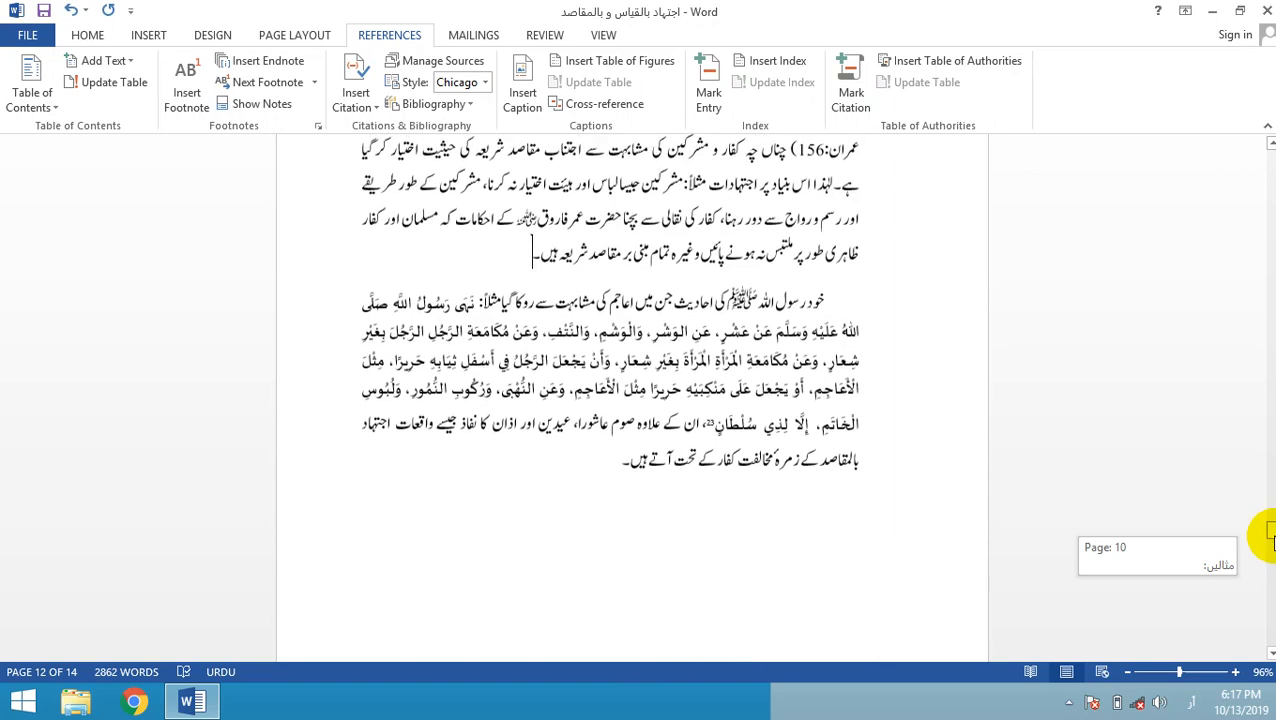
pyautogui.click(513, 265)
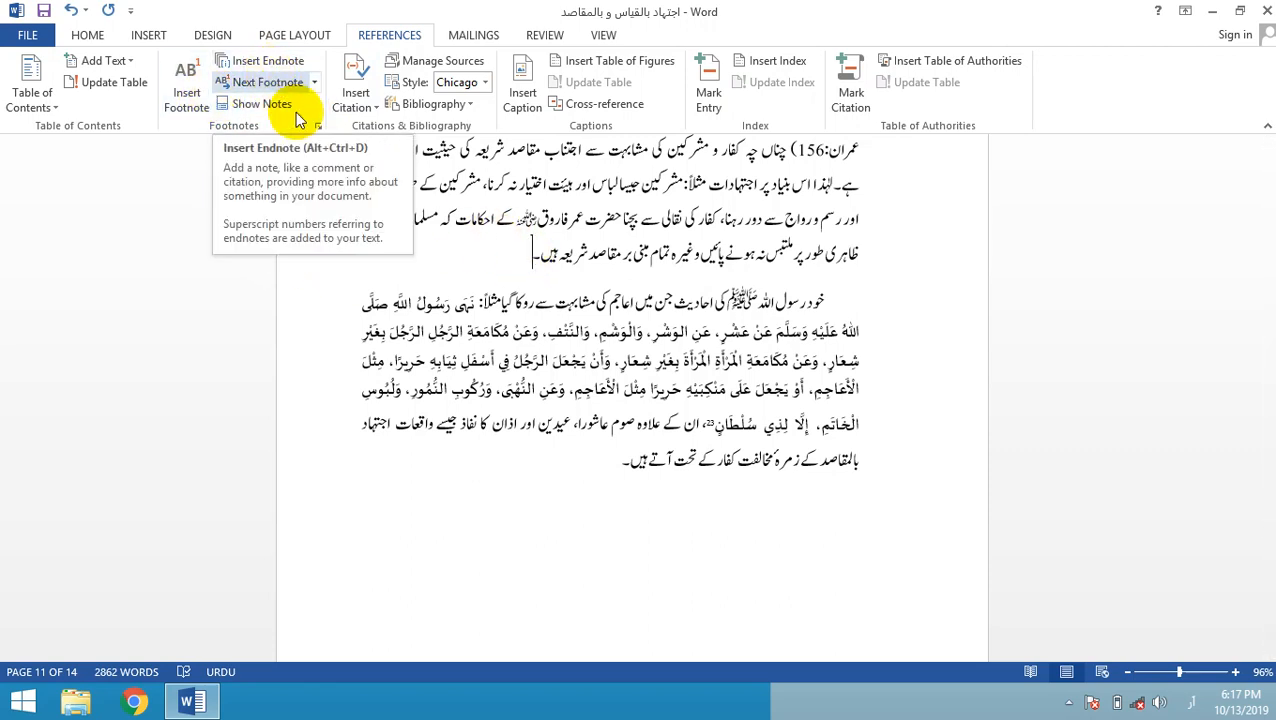
pyautogui.click(451, 263)
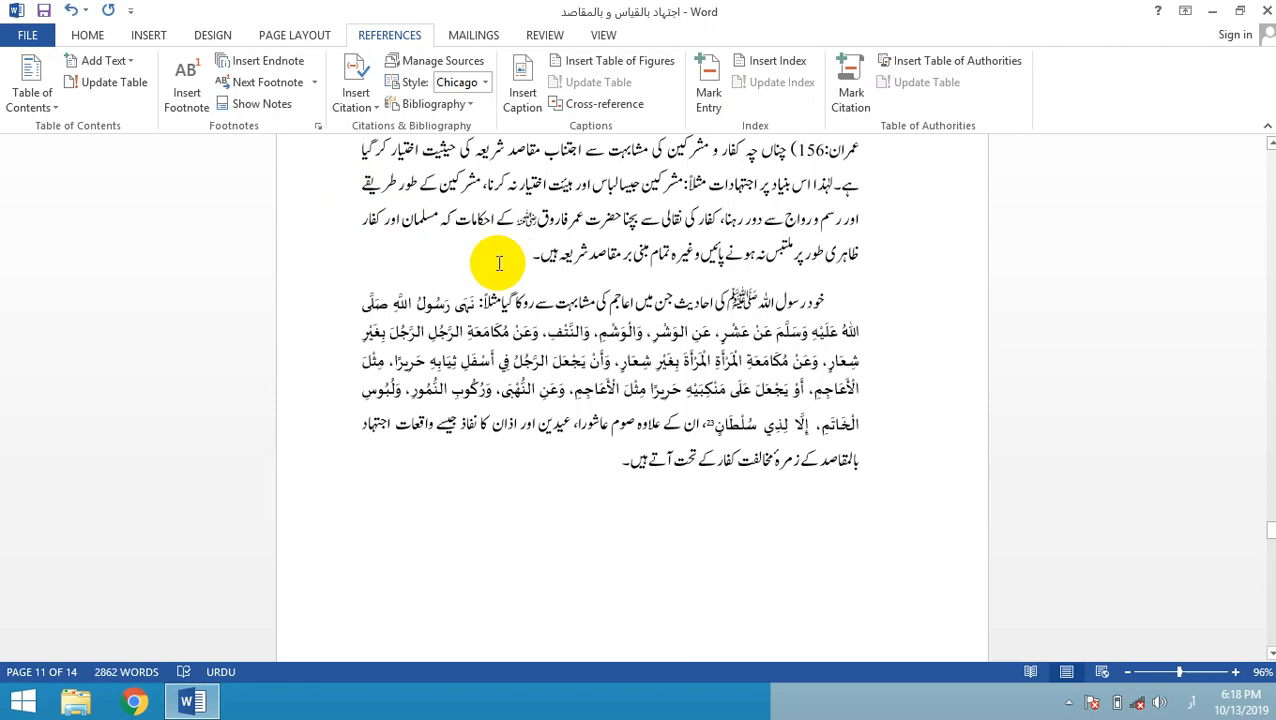
pyautogui.click(368, 108)
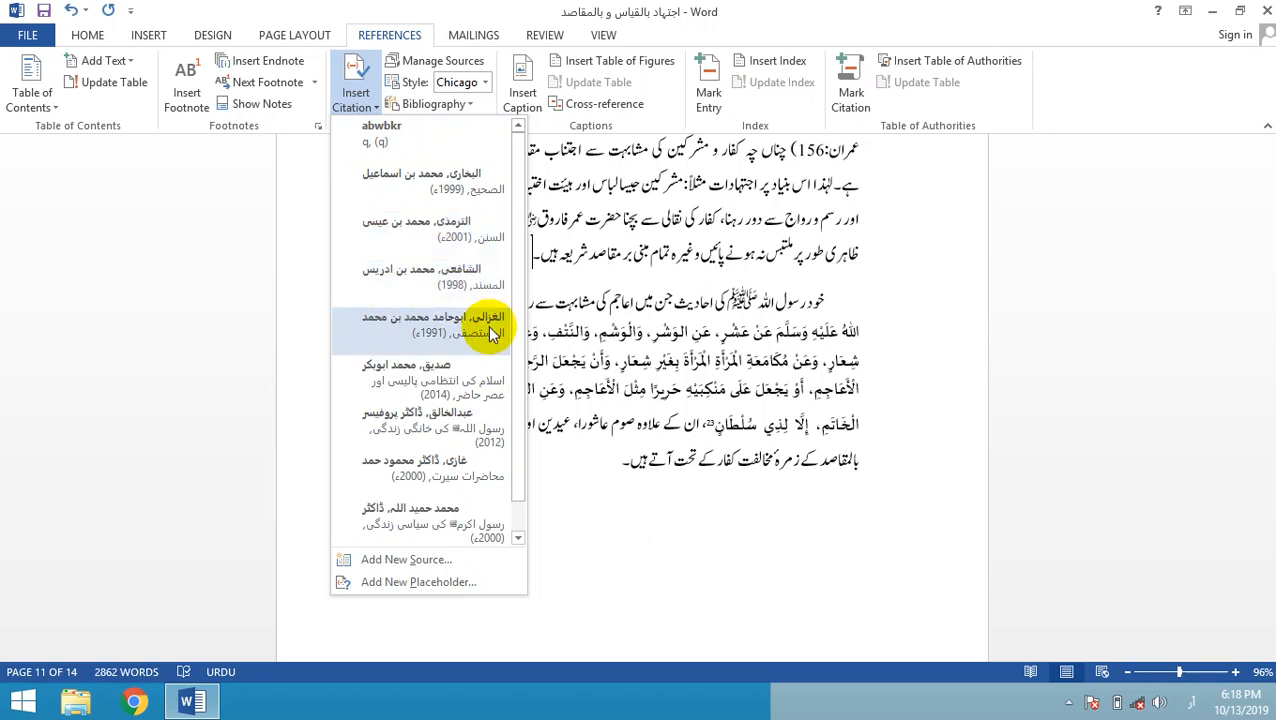
pyautogui.click(541, 258)
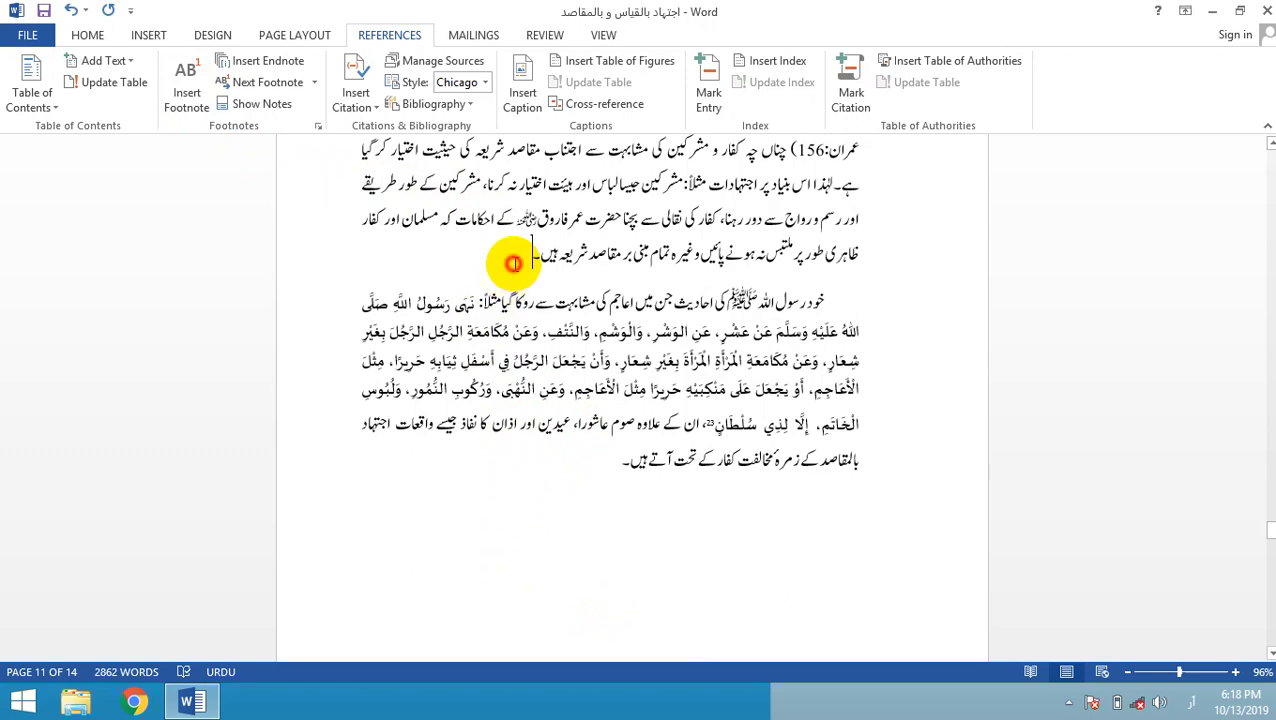
pyautogui.click(368, 110)
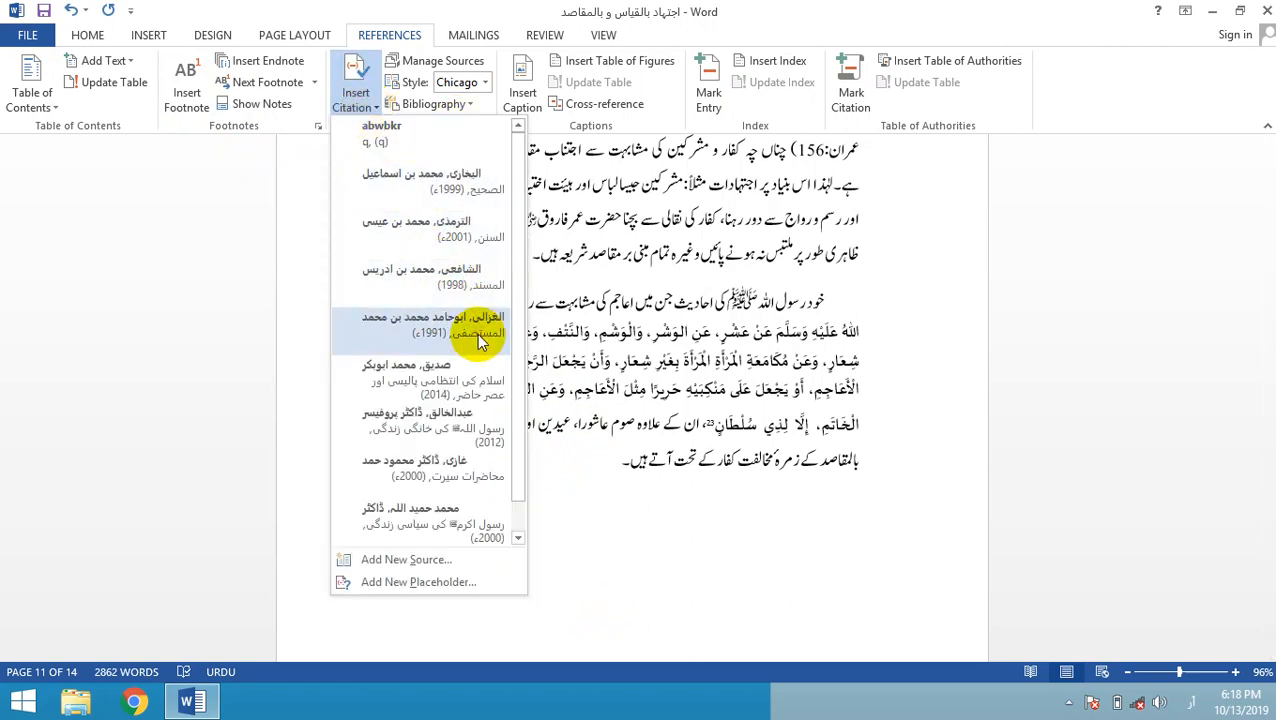
pyautogui.click(478, 340)
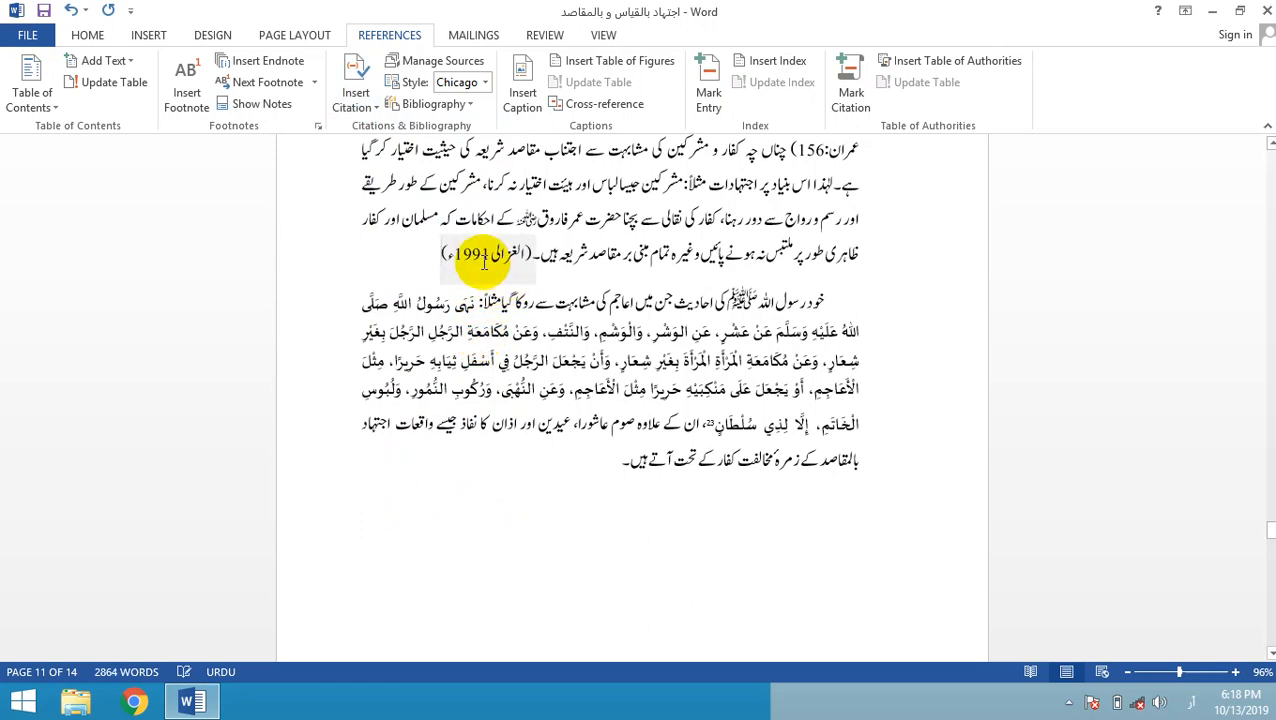
# - Select the inserted 1991ء citation at the paragraph's end and delete it
pyautogui.click(484, 262)
pyautogui.click(449, 250)
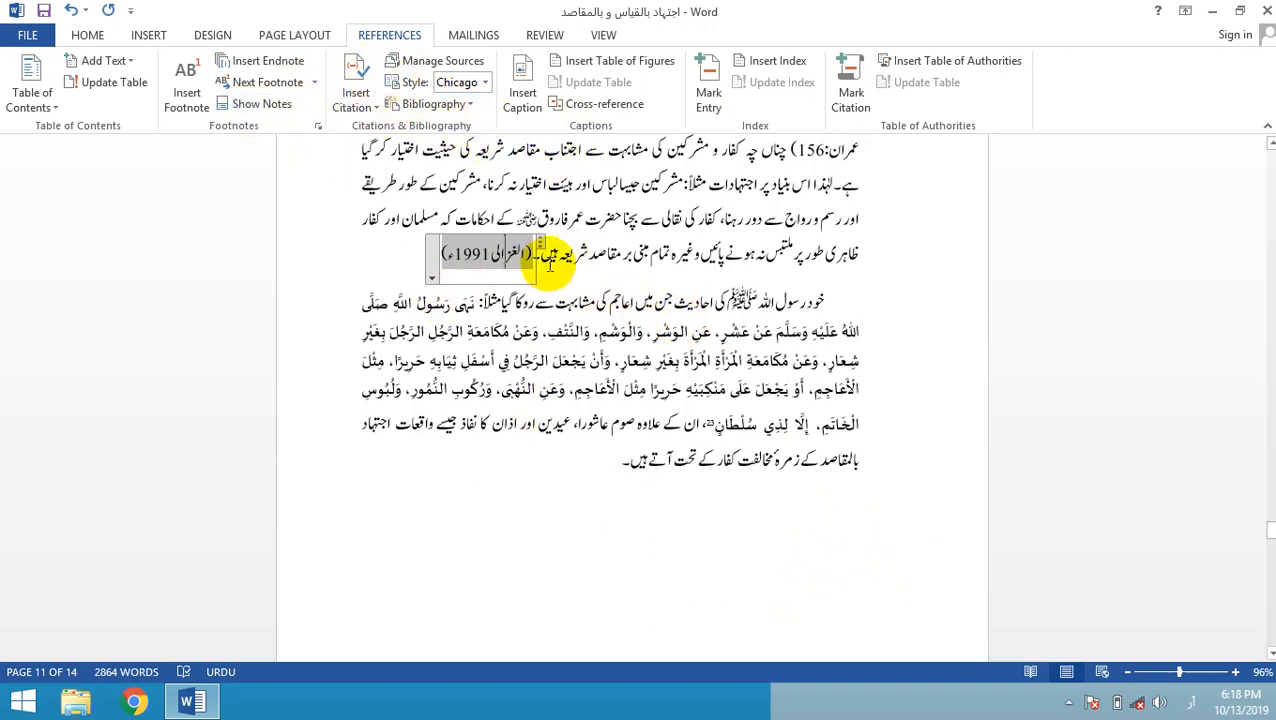
pyautogui.click(368, 240)
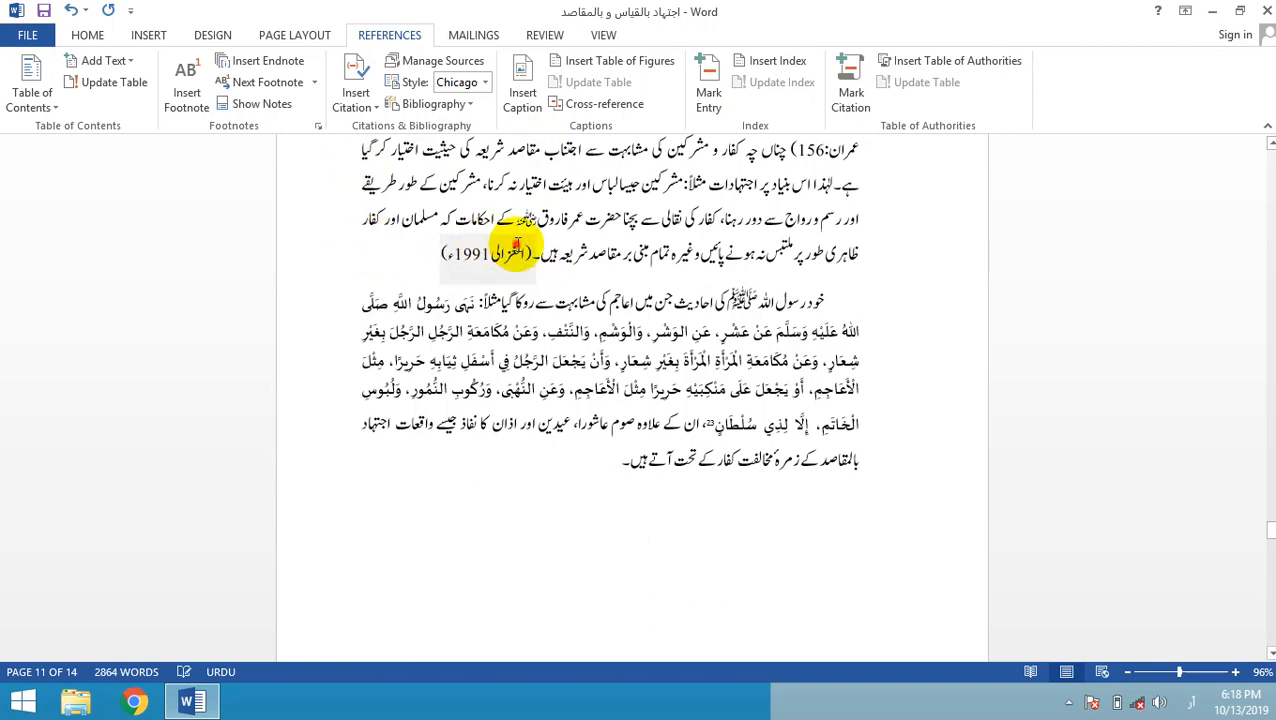
pyautogui.click(517, 244)
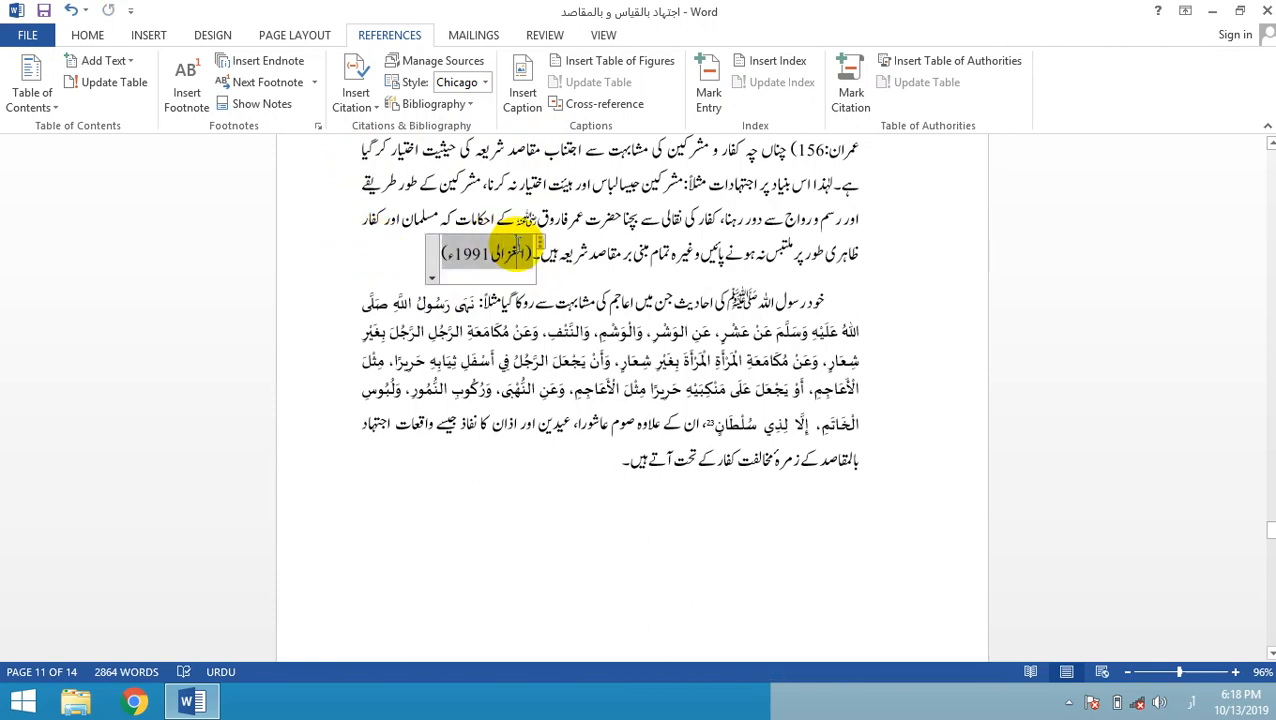
pyautogui.click(599, 272)
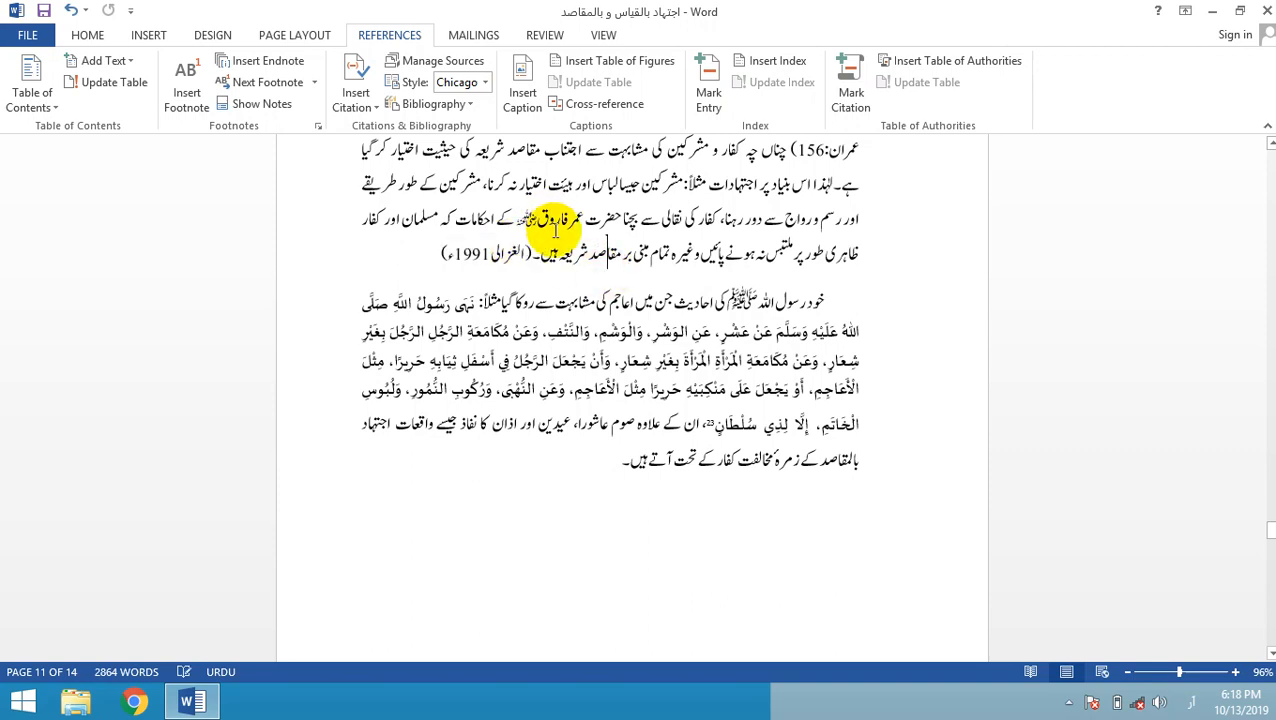
pyautogui.click(423, 244)
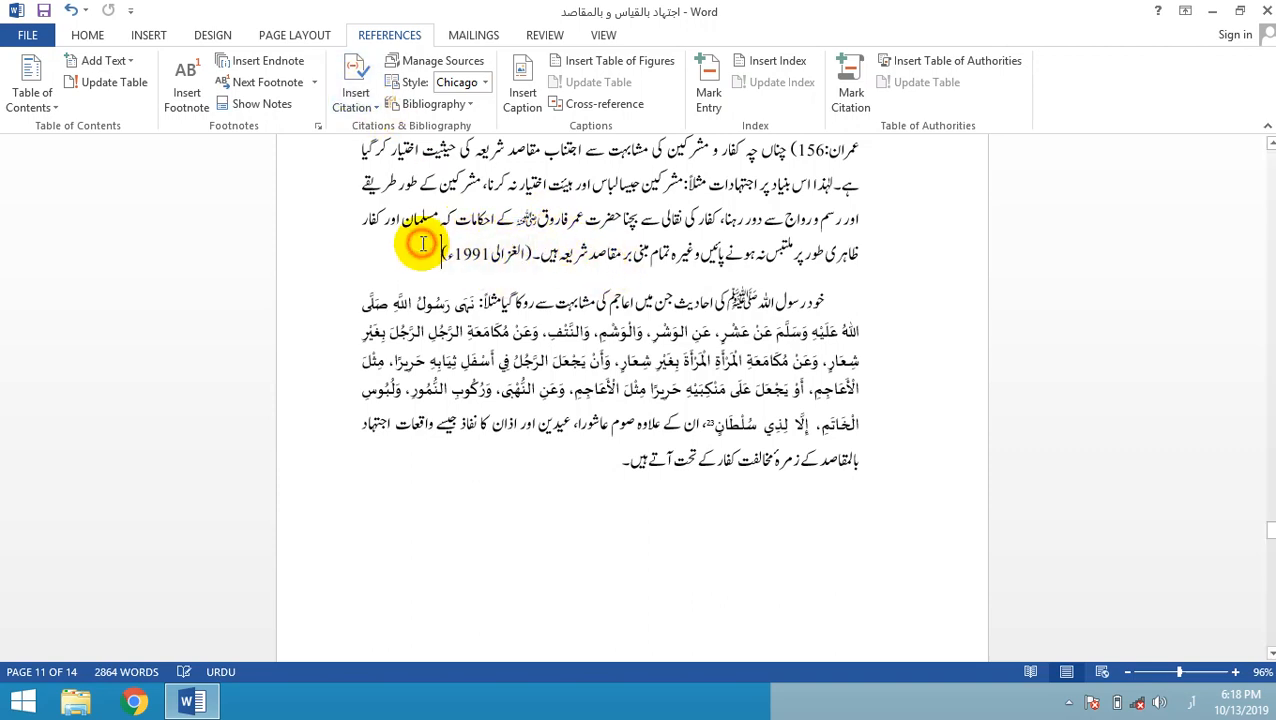
pyautogui.hotkey('shift', 'Right')
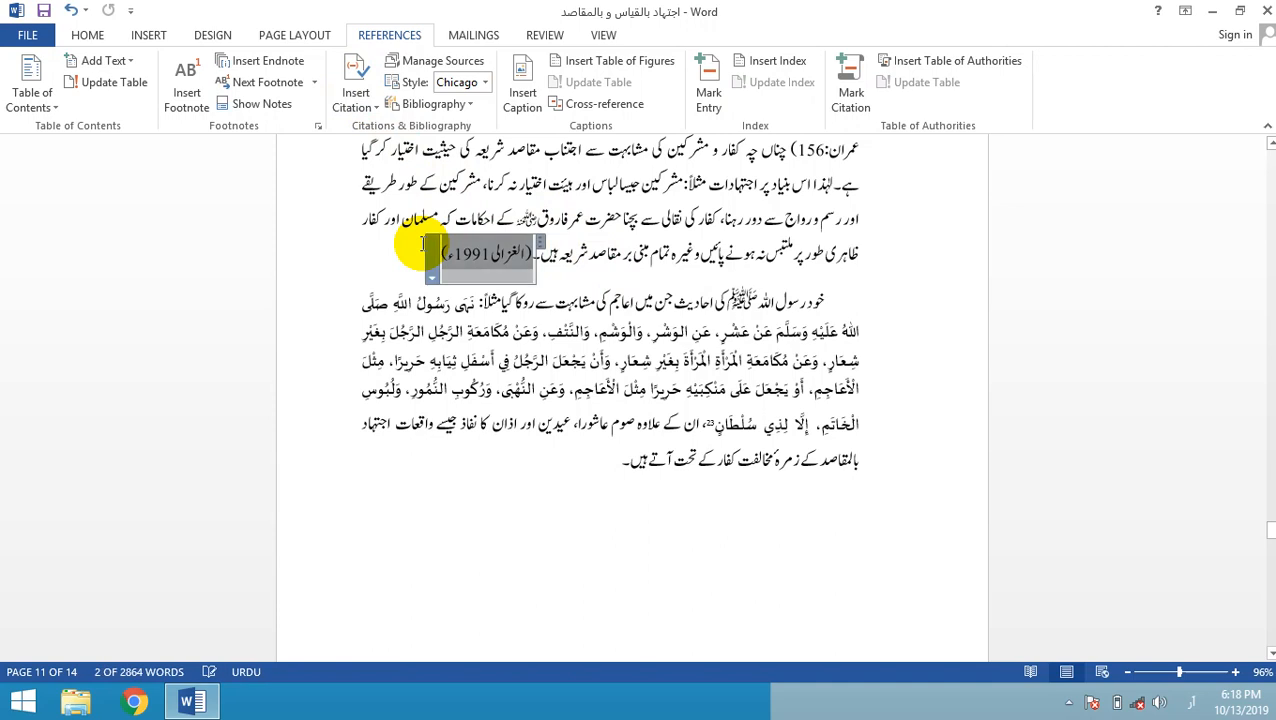
pyautogui.press('Delete')
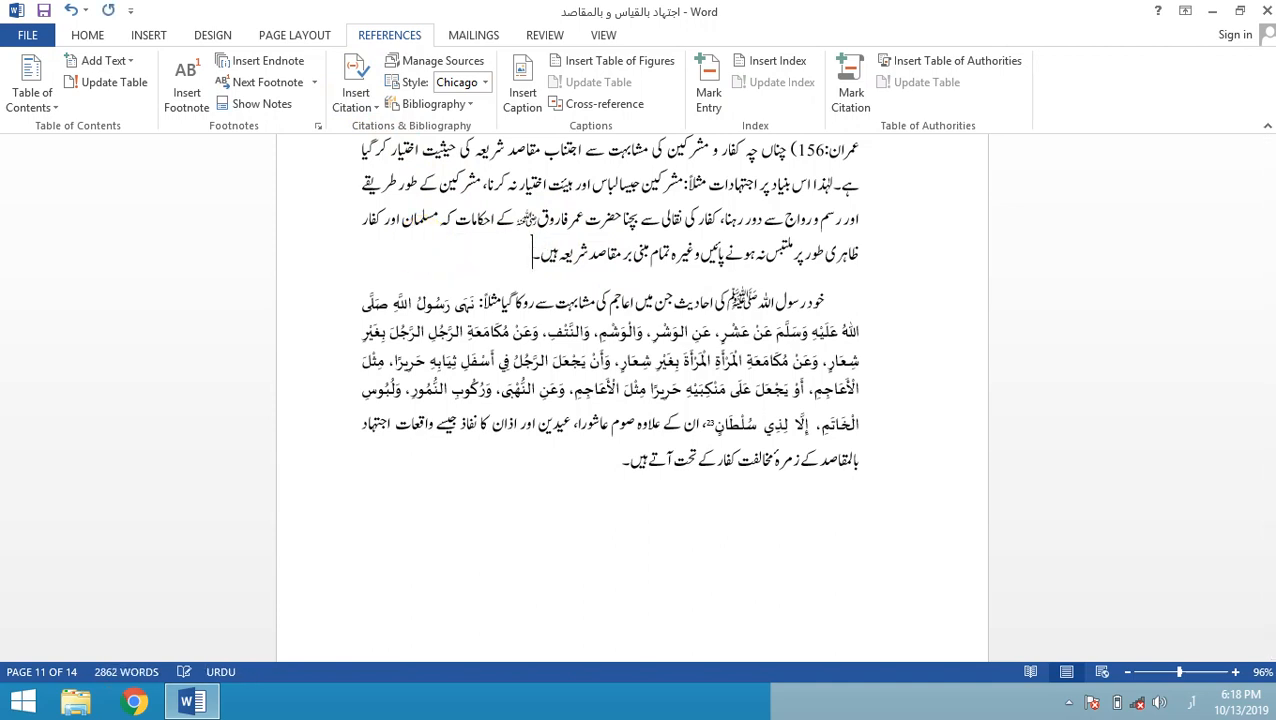
# - Start a new Journal Article source for a citation at the end of the second-to-last paragraph and enter the author's full name
pyautogui.click(358, 98)
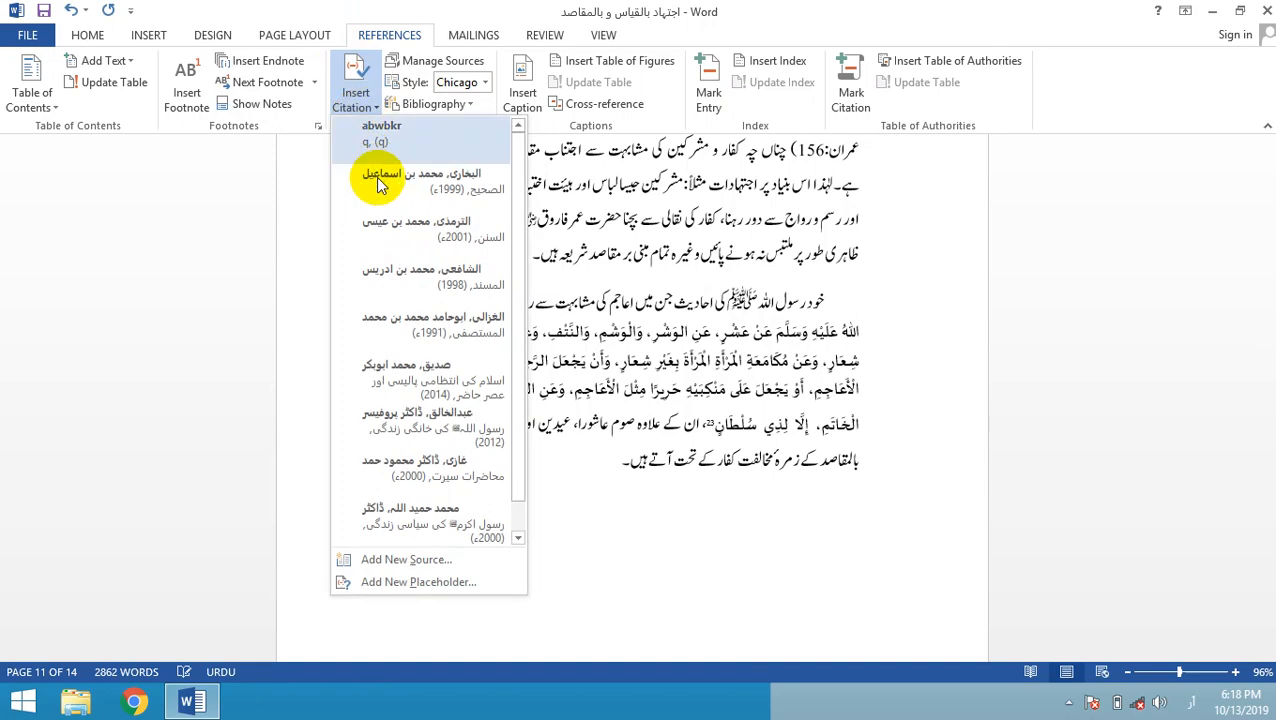
pyautogui.click(446, 557)
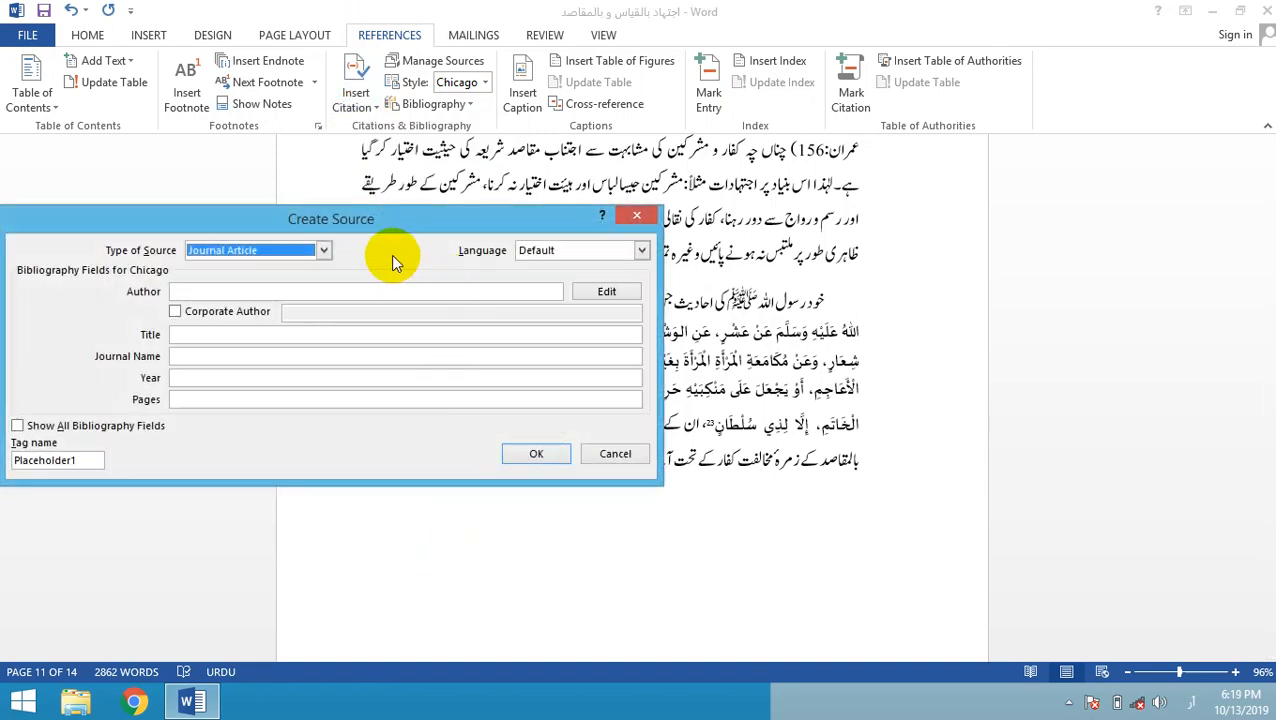
pyautogui.click(325, 251)
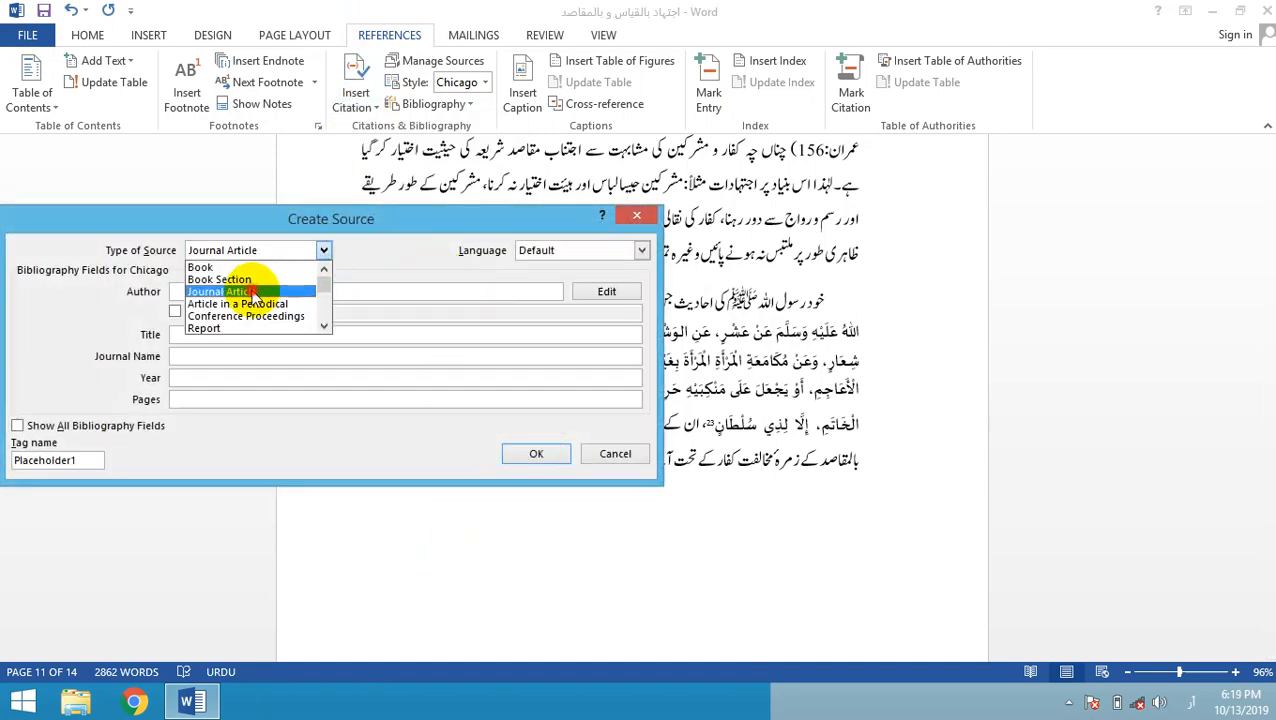
pyautogui.click(290, 288)
pyautogui.click(334, 292)
pyautogui.write('ج')
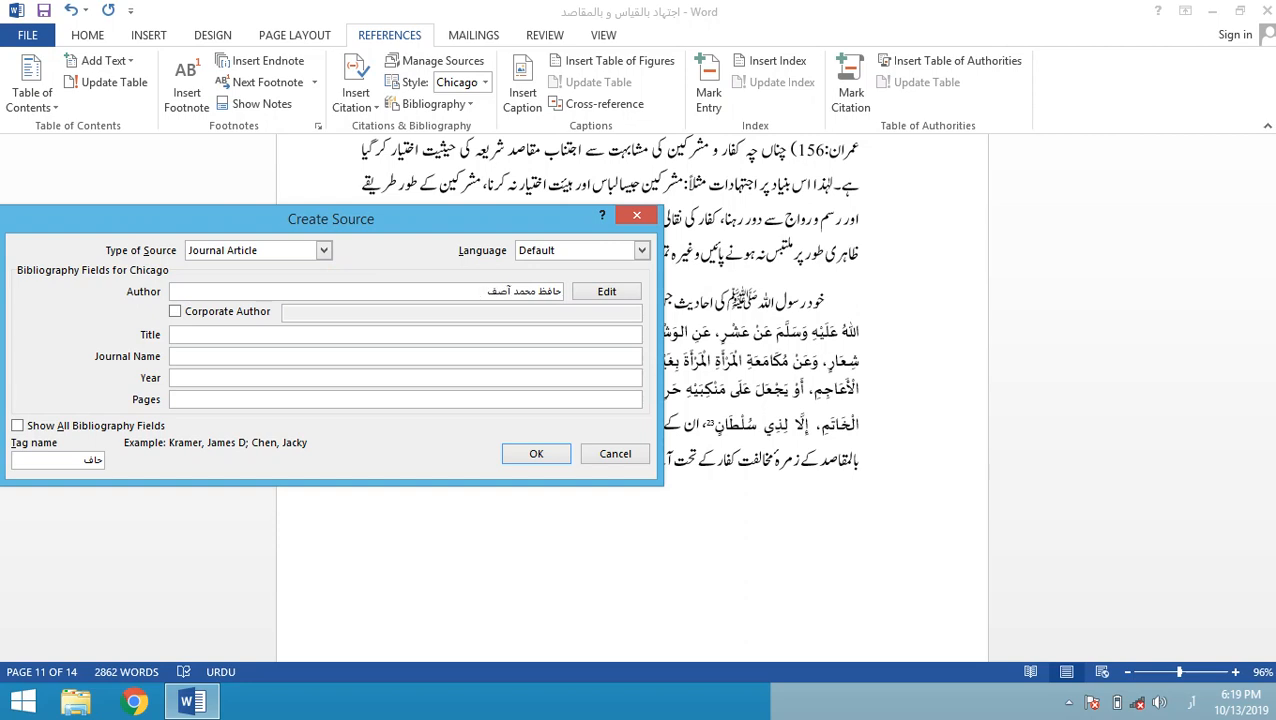
# - Set the source's title to خیارات اور عقود جدید صورتیں, journal name to مجلہ علوم اسلامیہ, year to 2018 and pages to 35-47
pyautogui.click(378, 338)
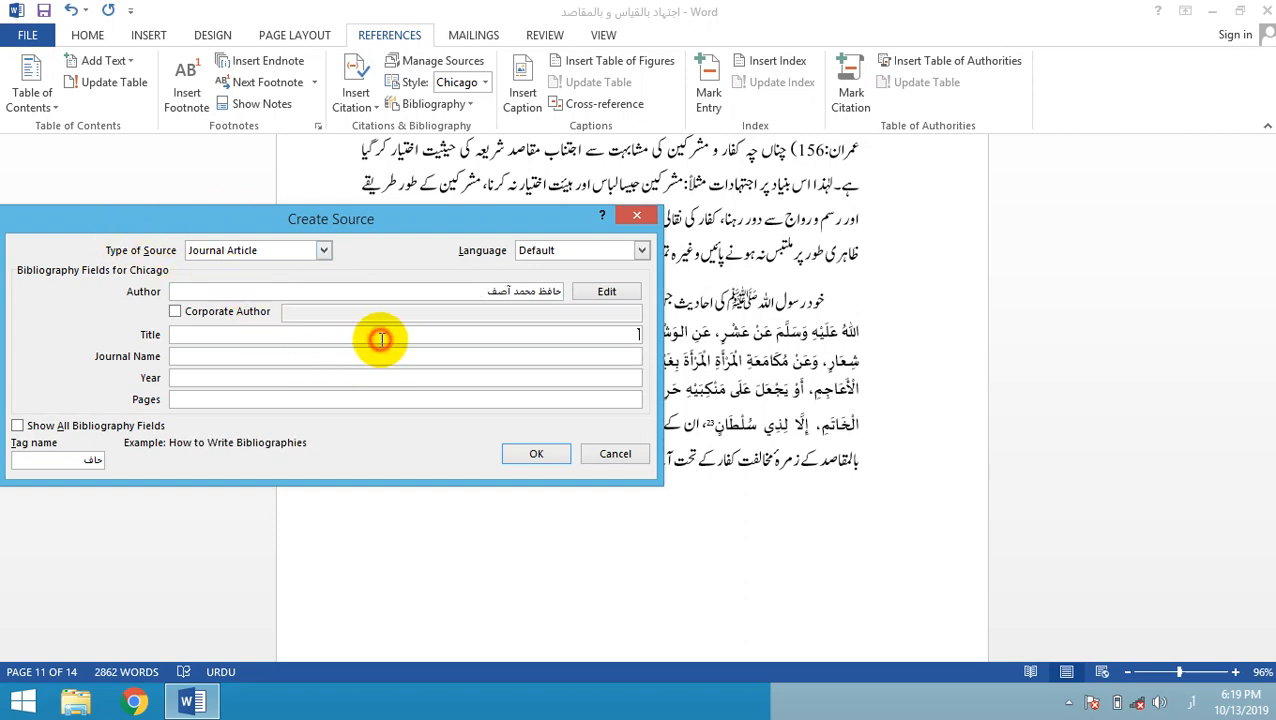
pyautogui.write('اج')
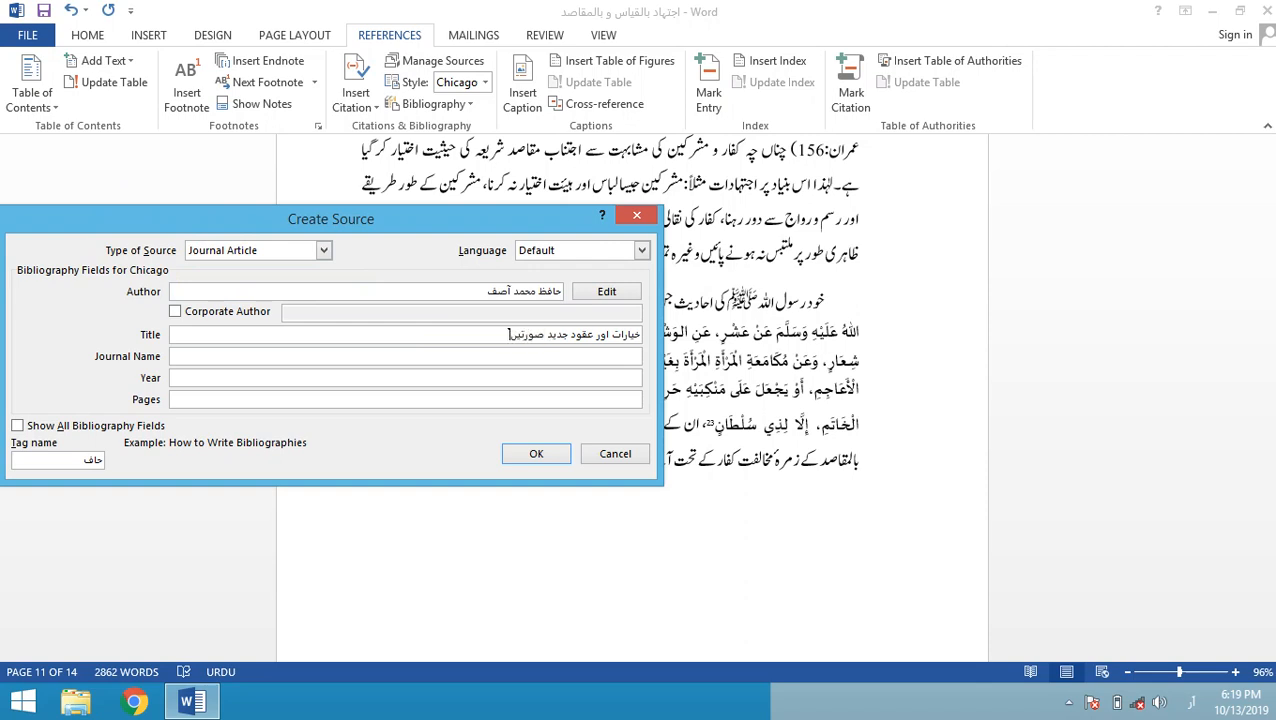
pyautogui.press('Tab')
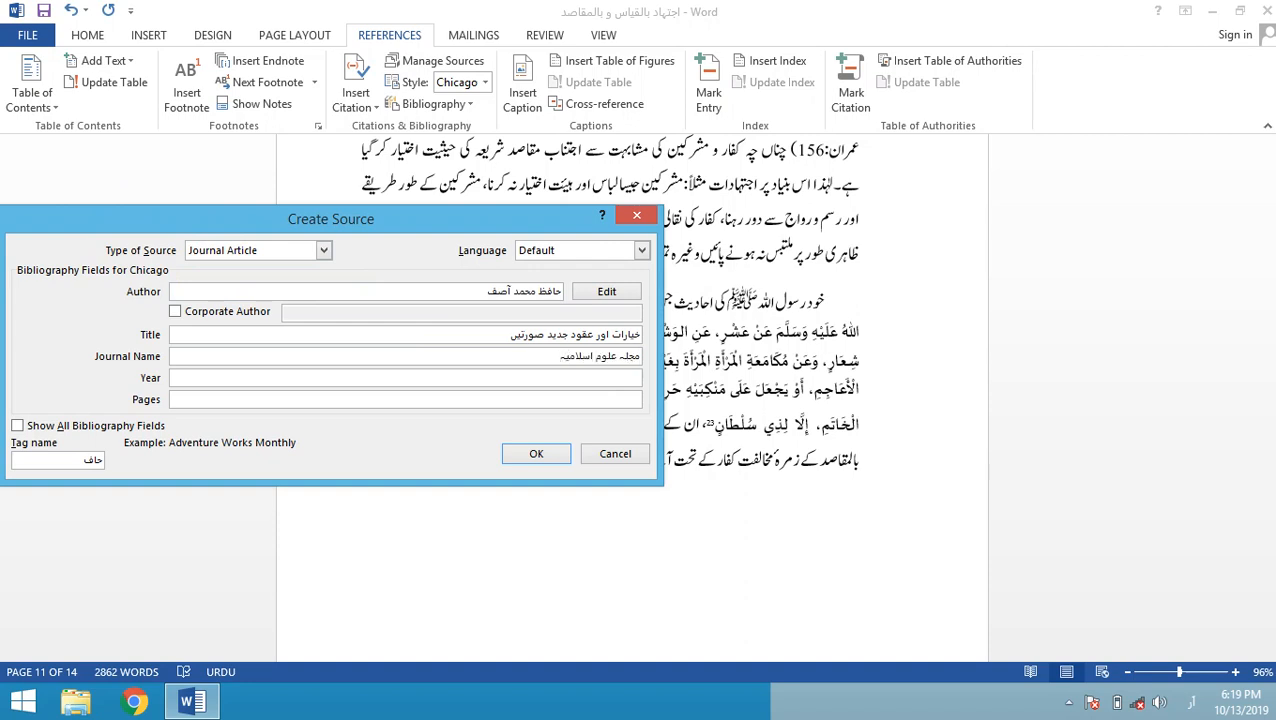
pyautogui.click(497, 379)
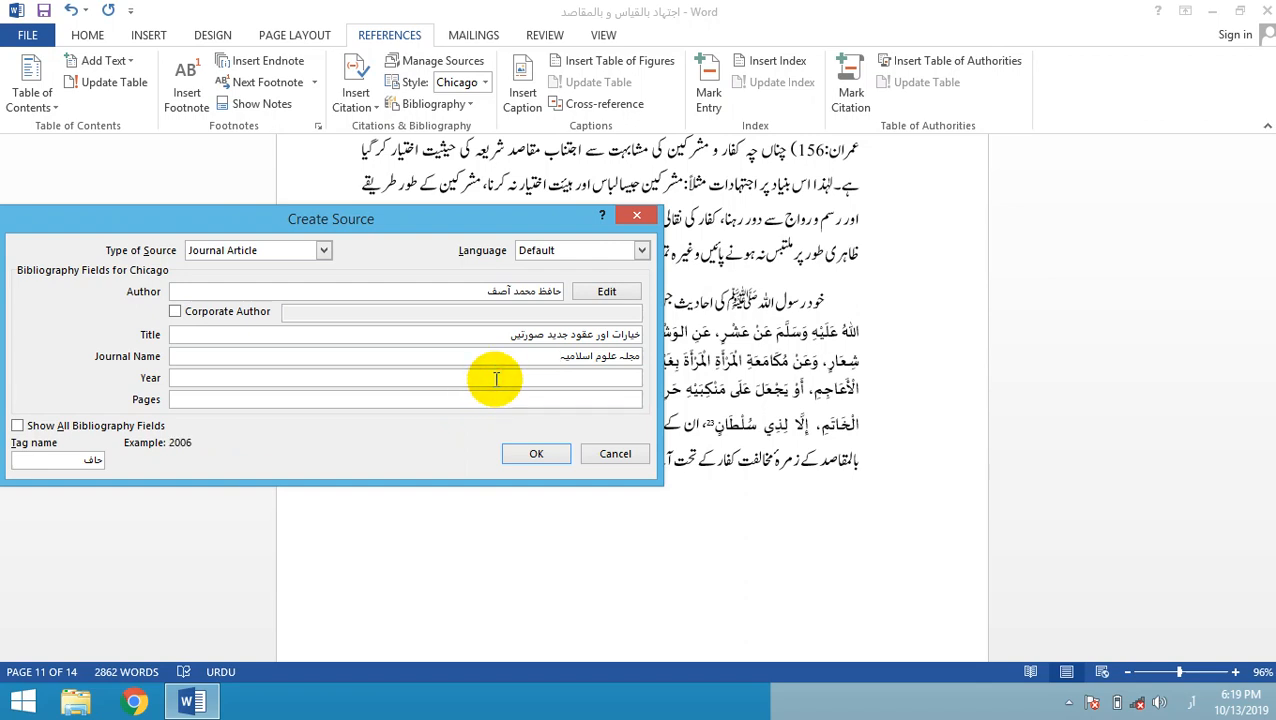
pyautogui.write('2018')
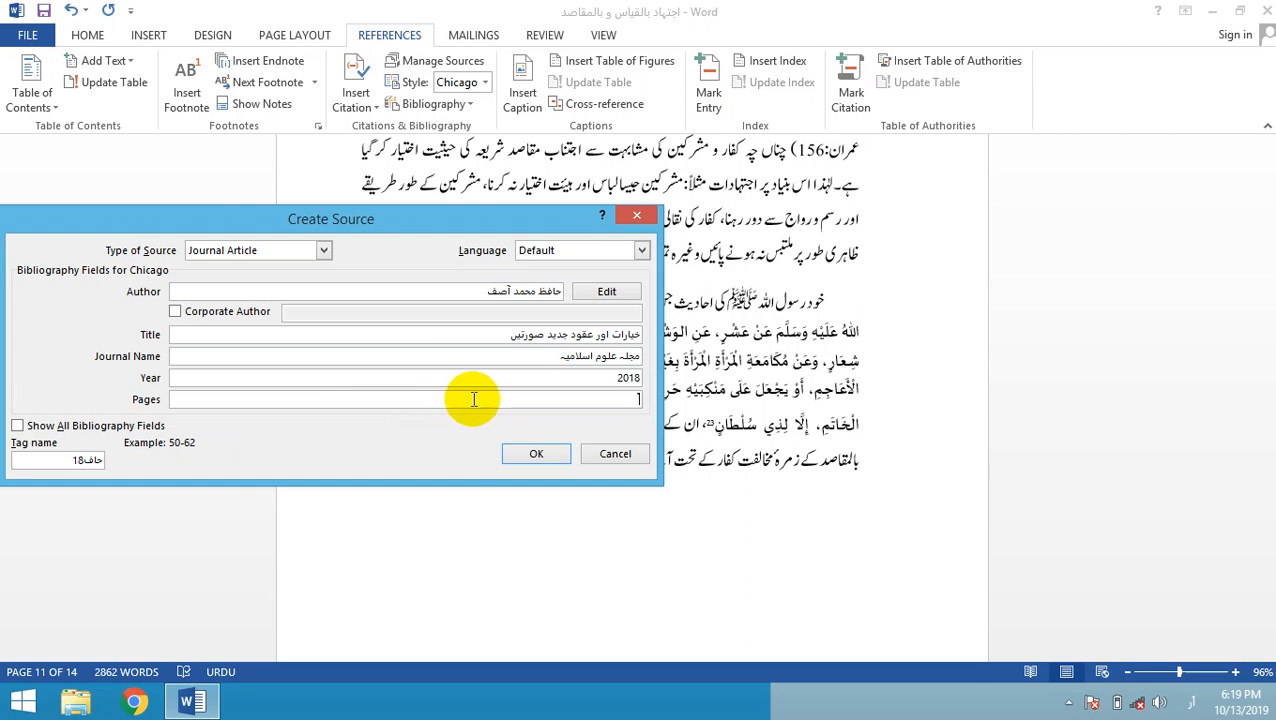
pyautogui.write('35-47')
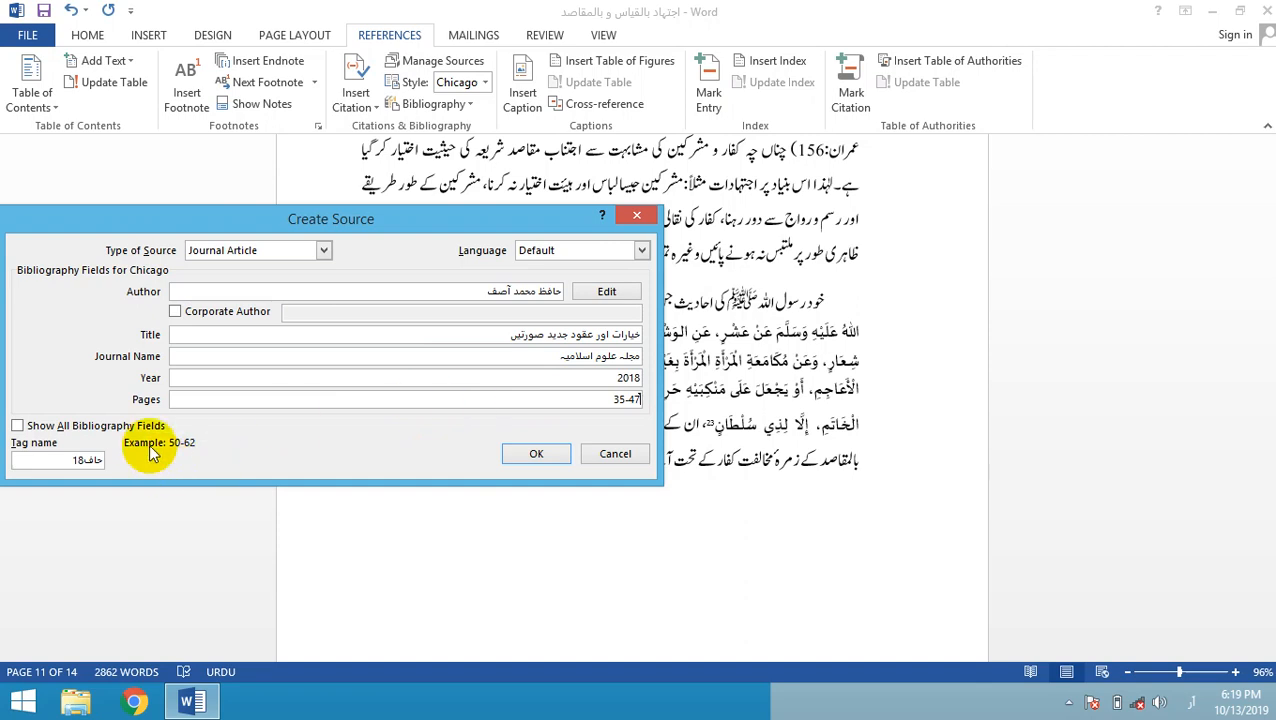
# - Show all bibliography fields, set the publisher to دی اسلامیہ یونیورسٹی آف بہاول پور and save the source as a citation
pyautogui.click(24, 427)
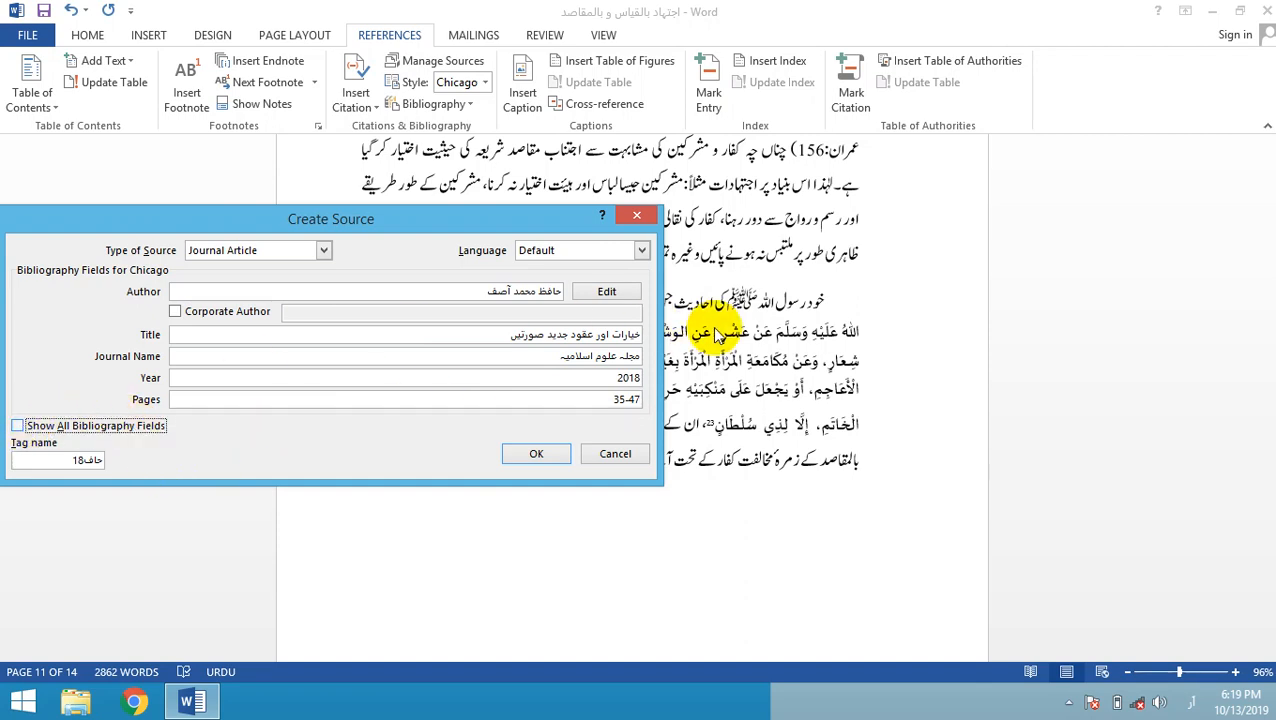
pyautogui.scroll(-1, 640, 428)
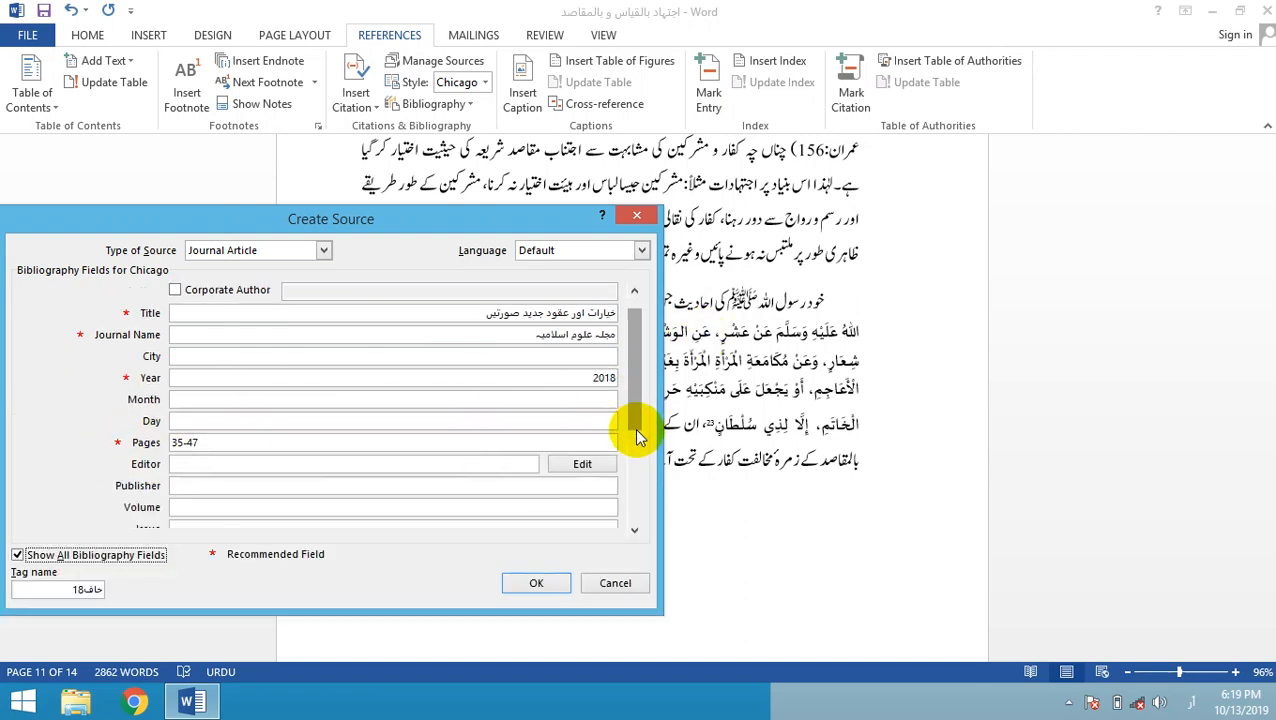
pyautogui.click(549, 485)
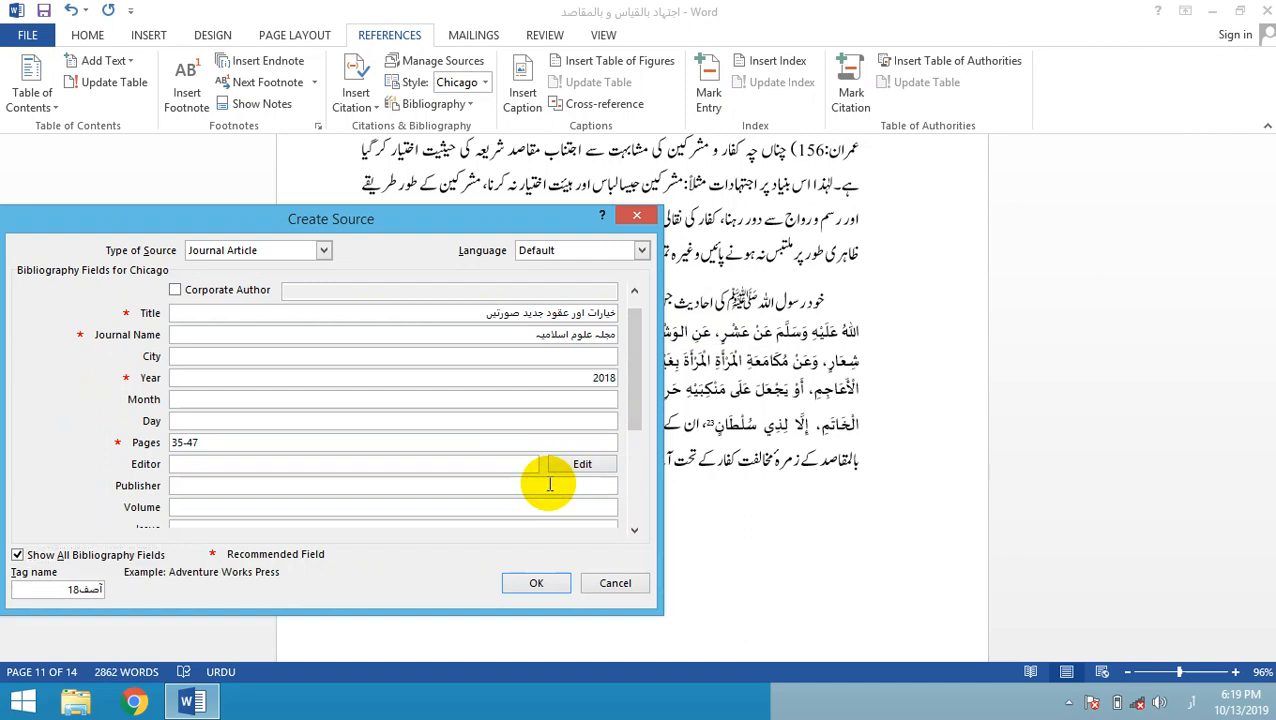
pyautogui.write('د')
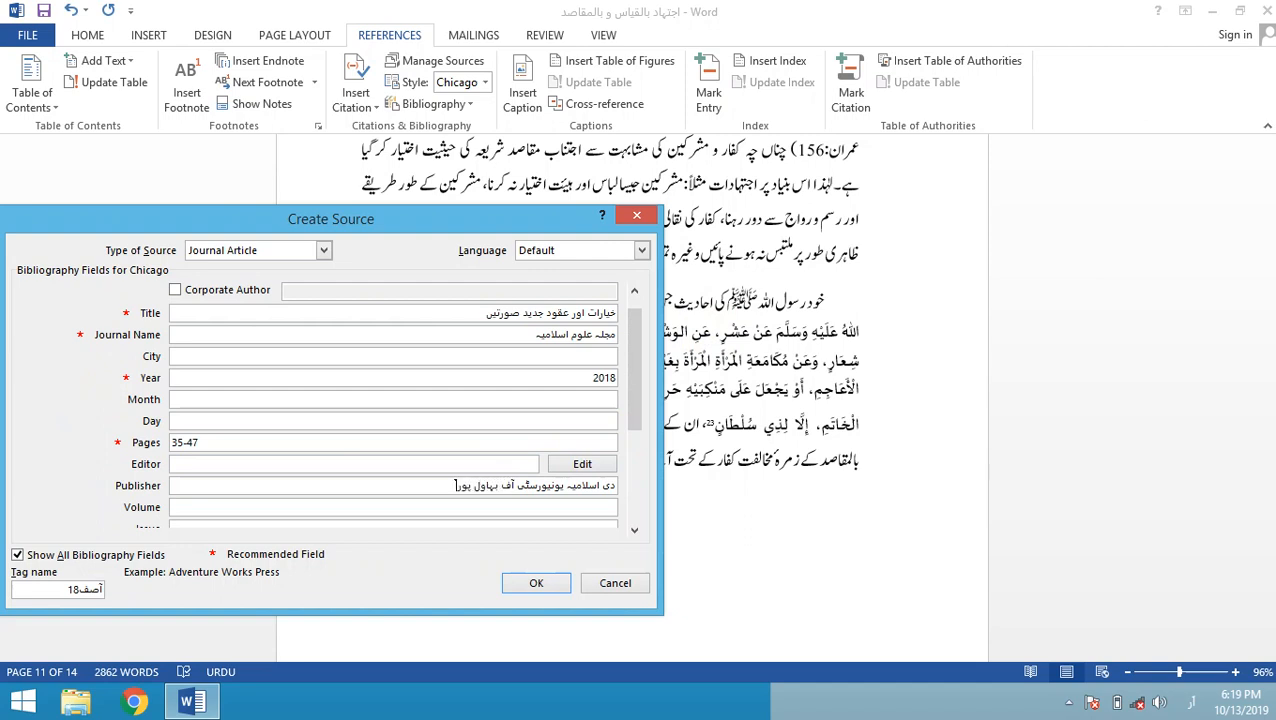
pyautogui.click(540, 583)
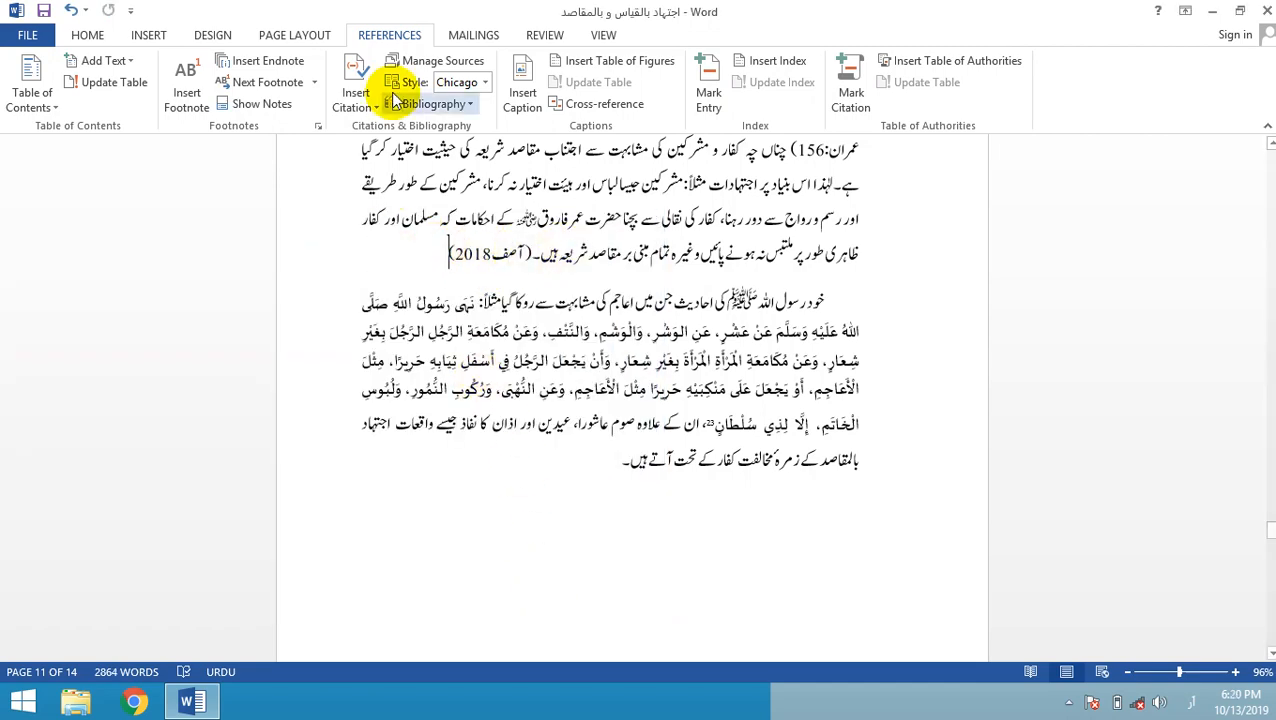
# - Examine the new 2018 journal citation at the end of the second-to-last paragraph on page 11
pyautogui.click(364, 108)
pyautogui.click(372, 110)
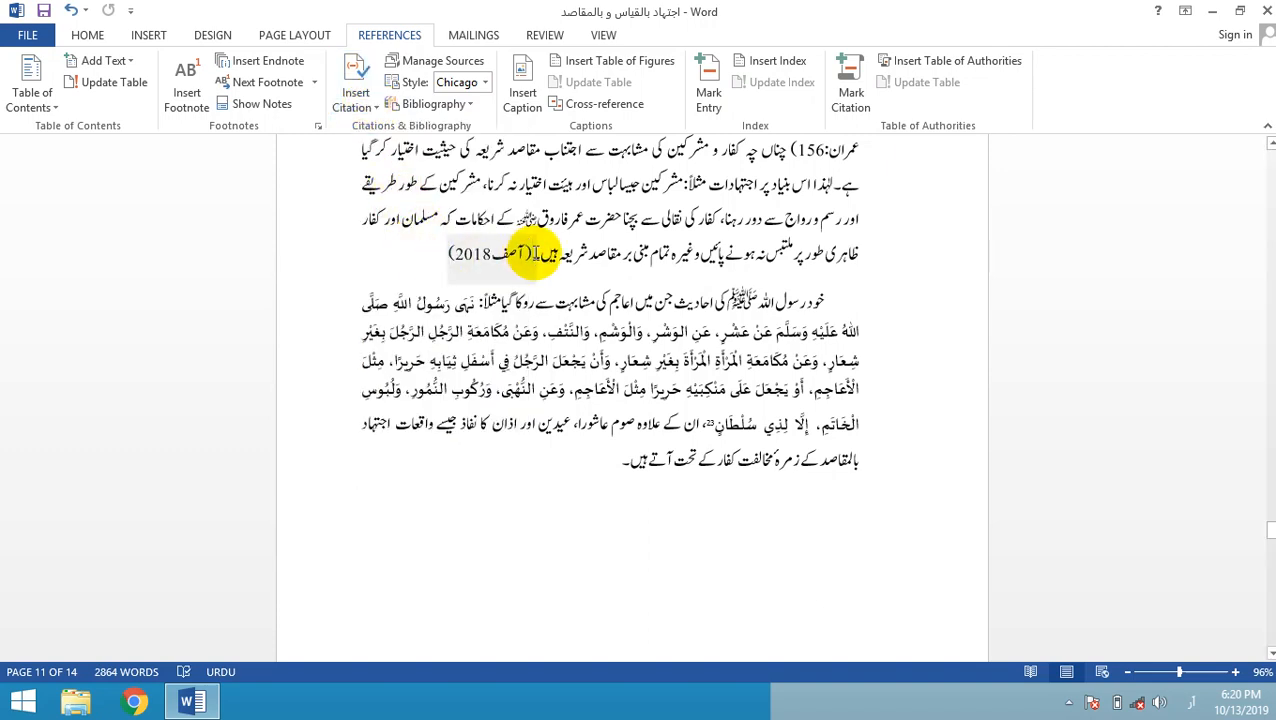
pyautogui.click(536, 254)
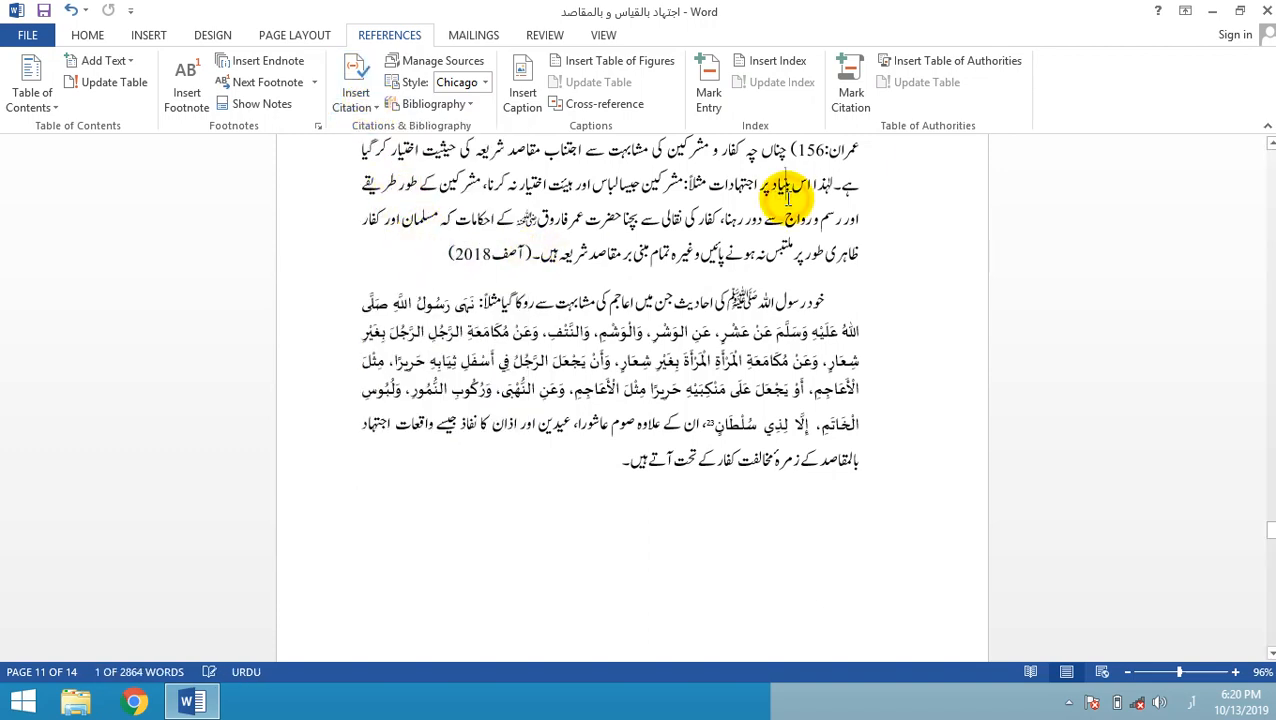
pyautogui.click(387, 255)
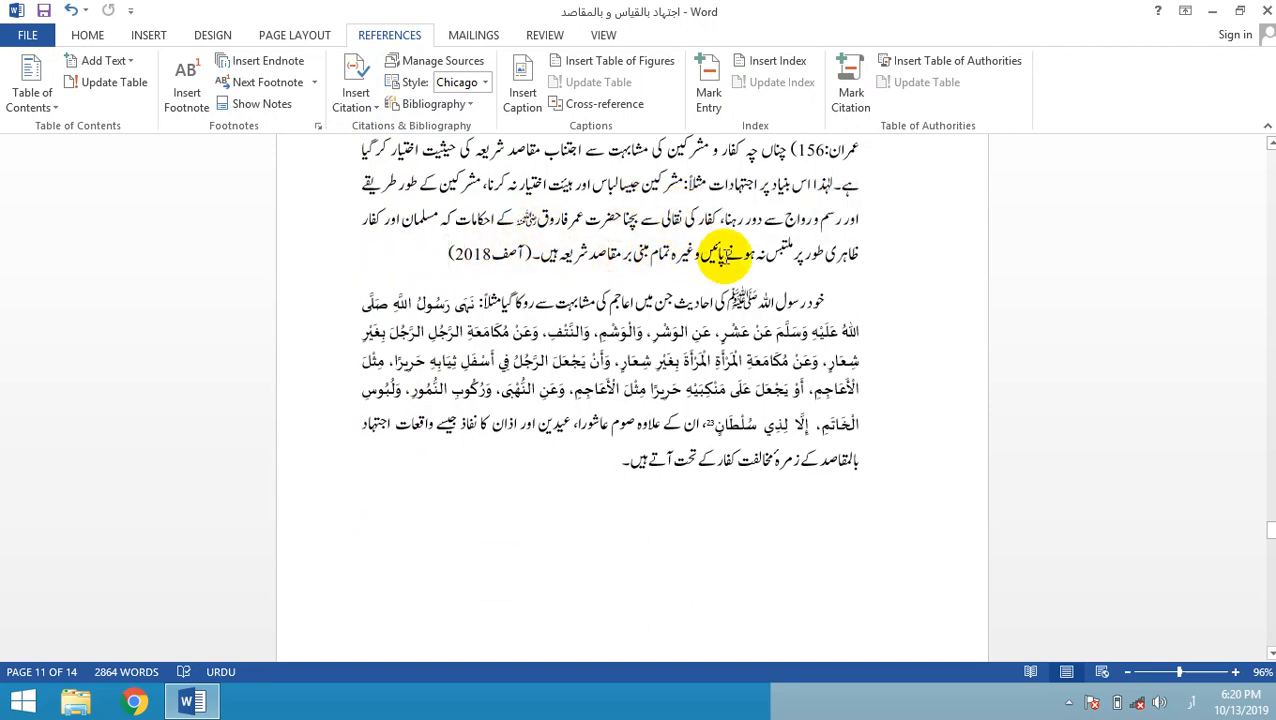
pyautogui.click(460, 258)
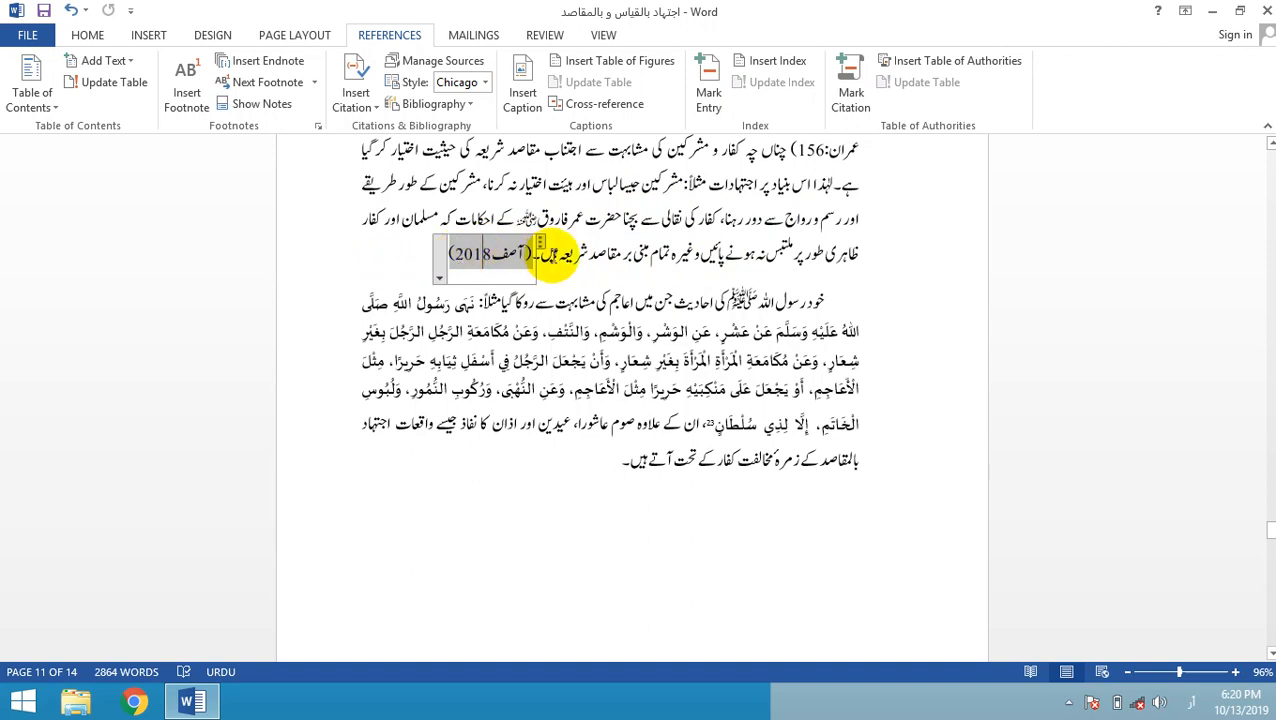
pyautogui.click(450, 258)
pyautogui.moveTo(450, 258); pyautogui.dragTo(505, 262)
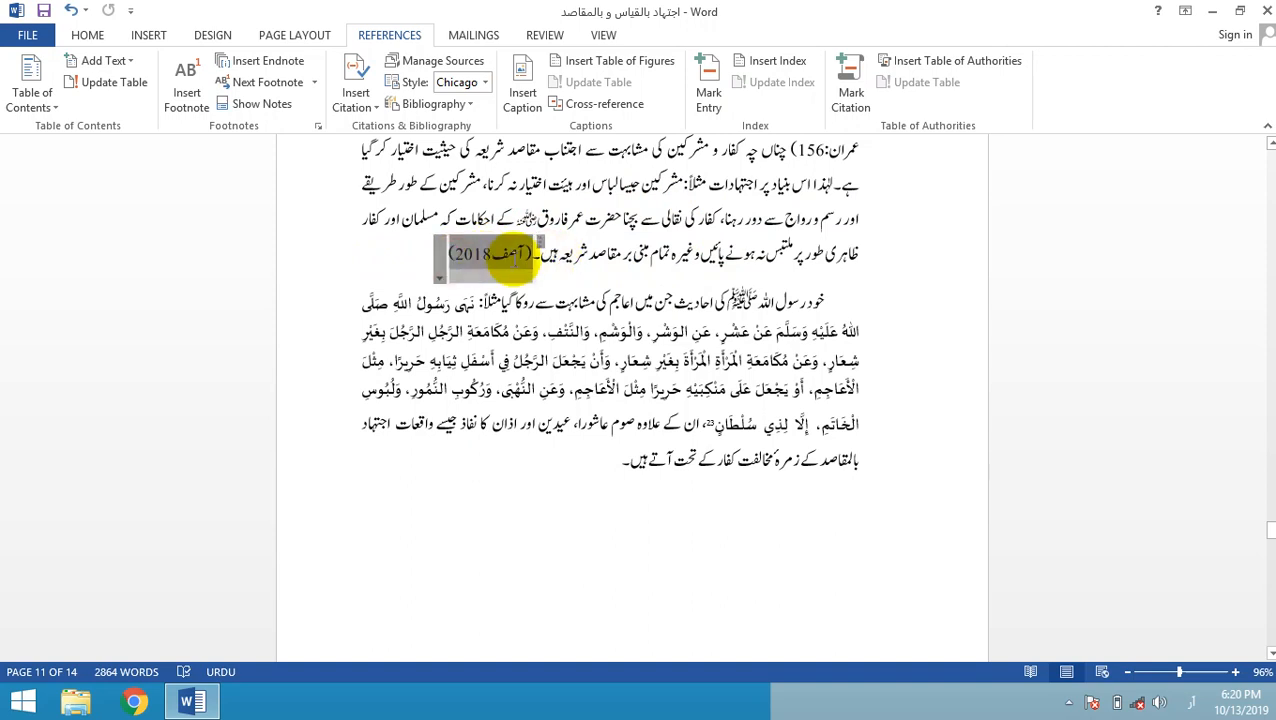
pyautogui.click(495, 255)
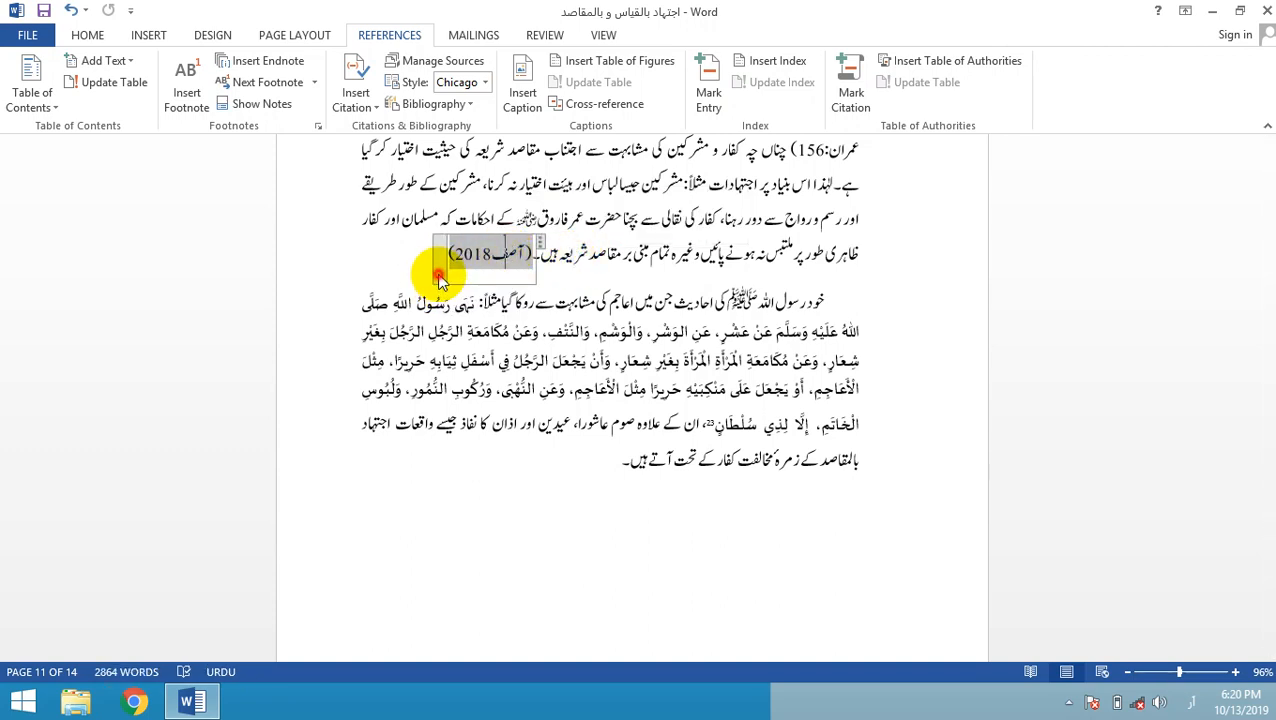
# - Review the source details behind the 2018 citation and close them without making changes
pyautogui.click(439, 277)
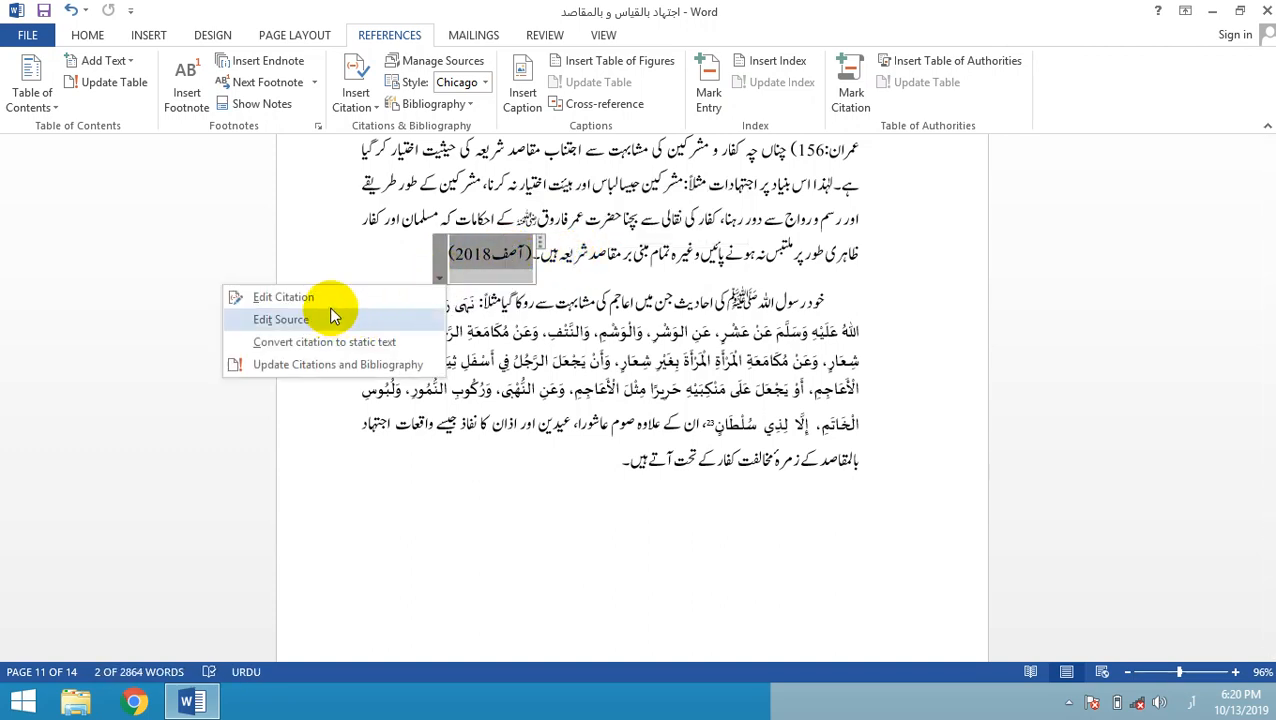
pyautogui.click(289, 328)
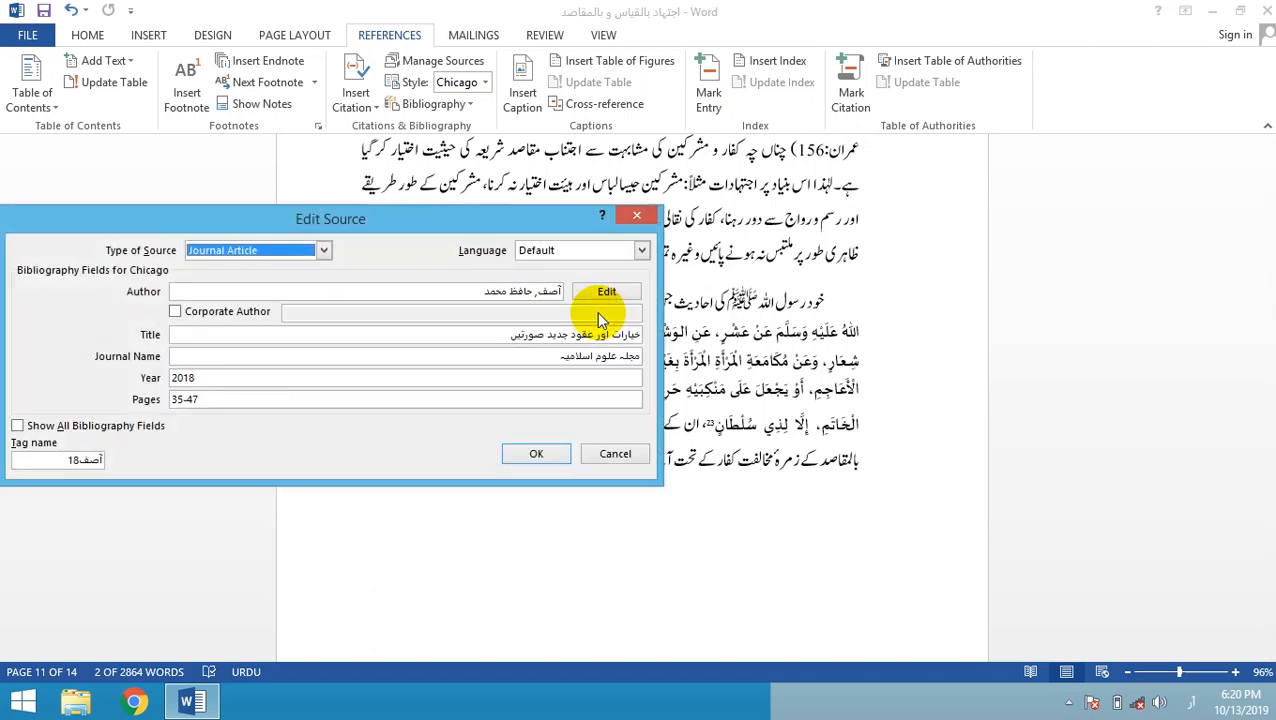
pyautogui.click(639, 217)
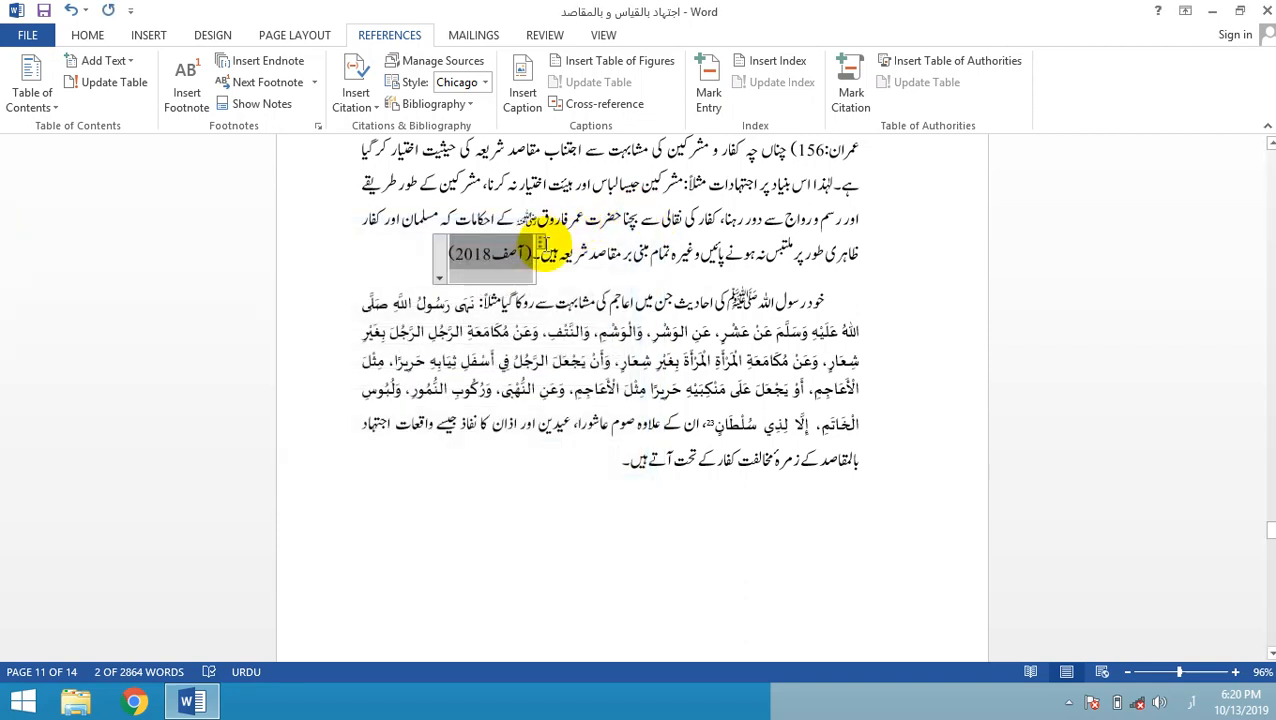
# - Edit the 2018 citation to add page number 41
pyautogui.click(439, 272)
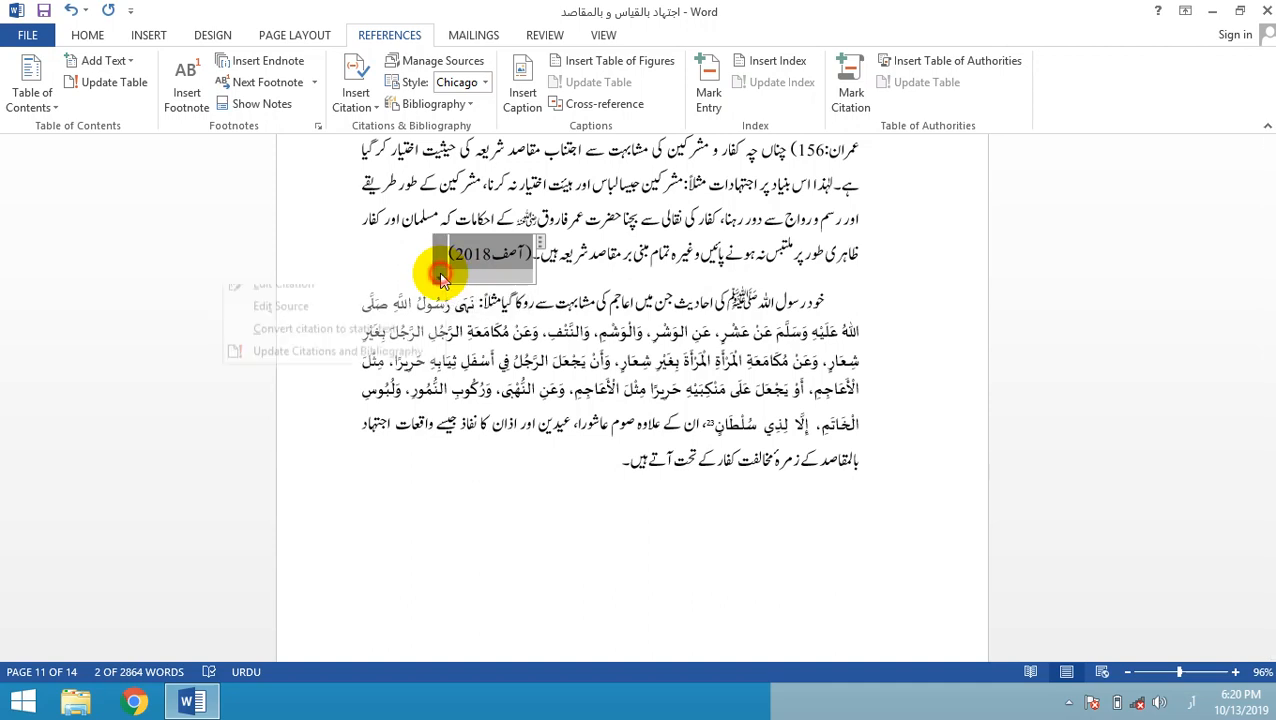
pyautogui.click(385, 295)
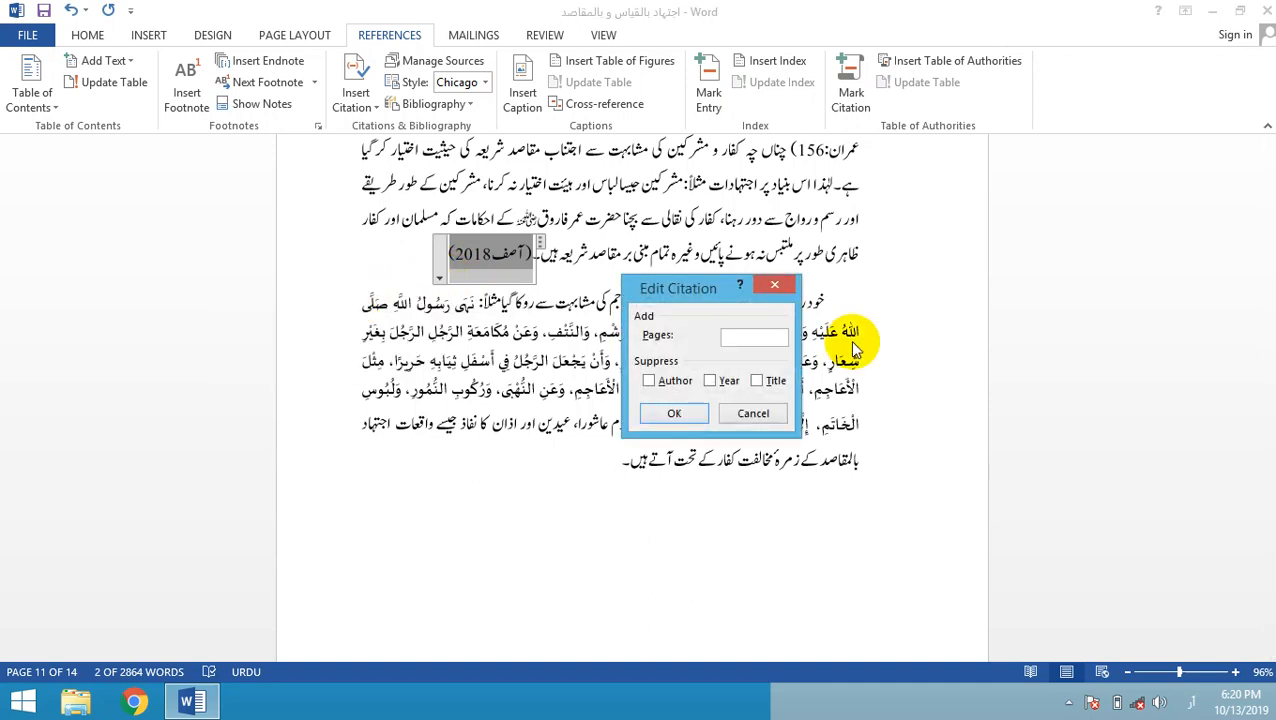
pyautogui.moveTo(710, 288); pyautogui.dragTo(702, 217)
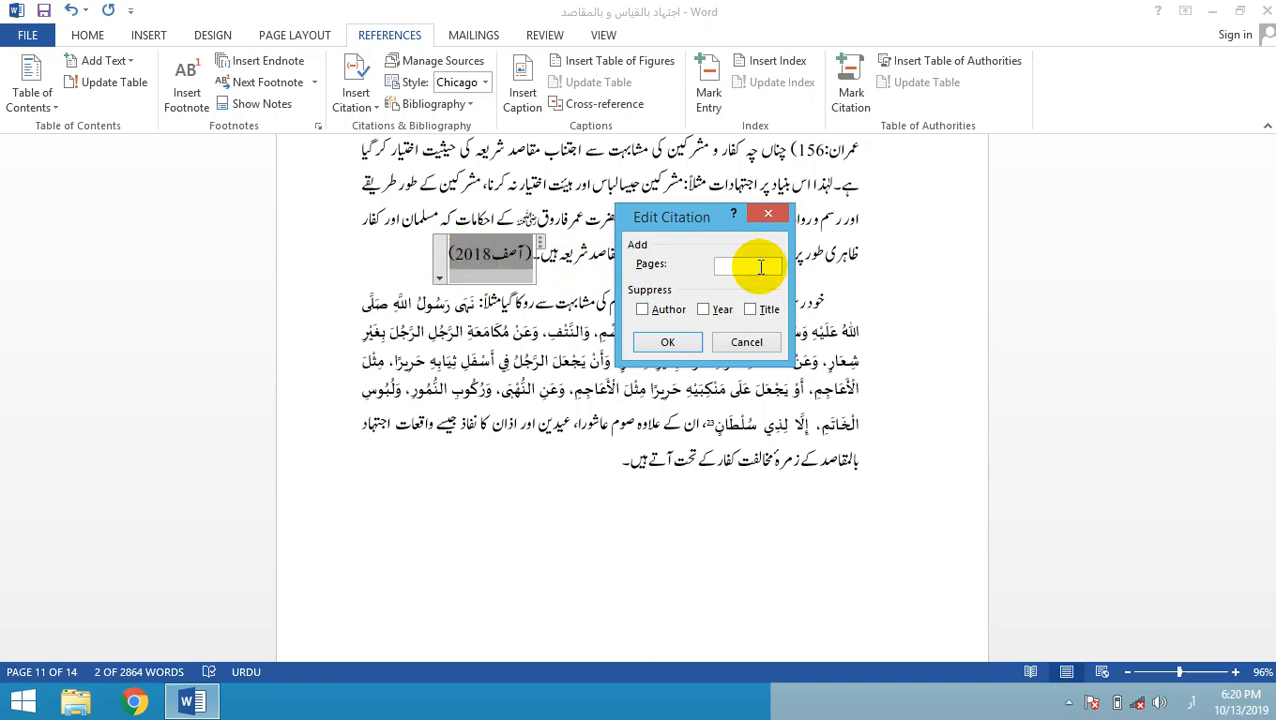
pyautogui.write('1')
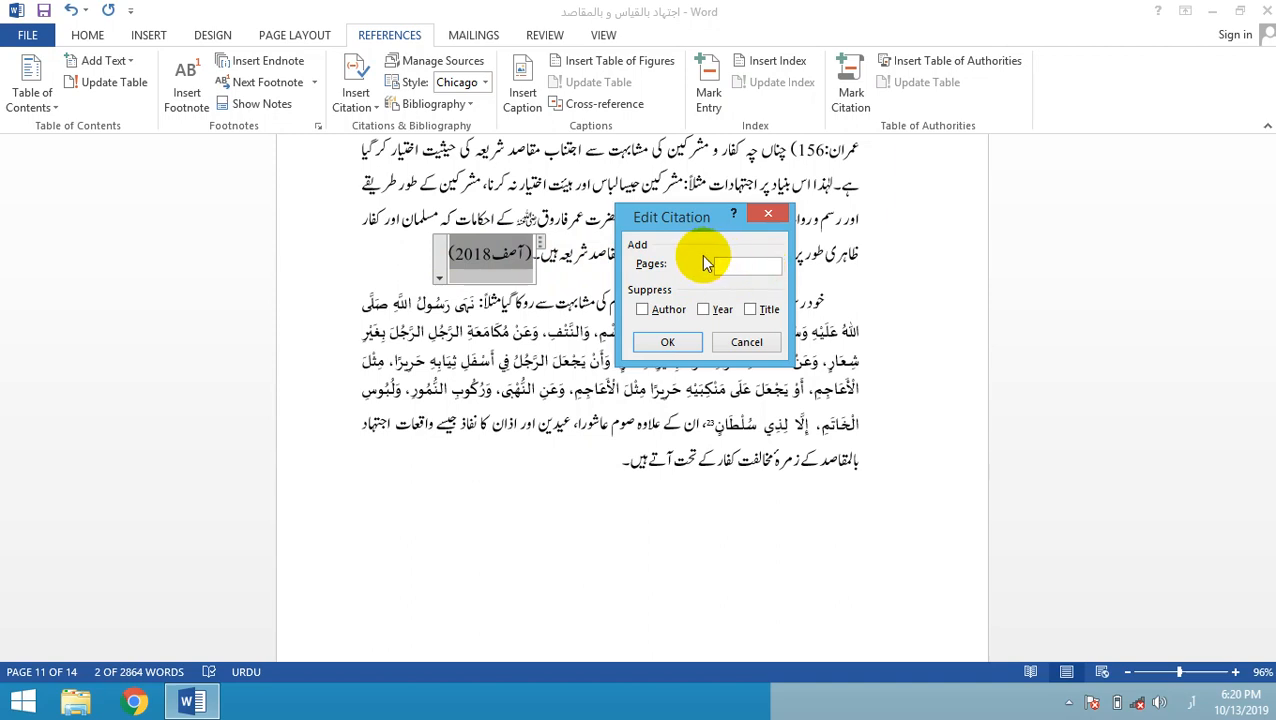
pyautogui.click(667, 343)
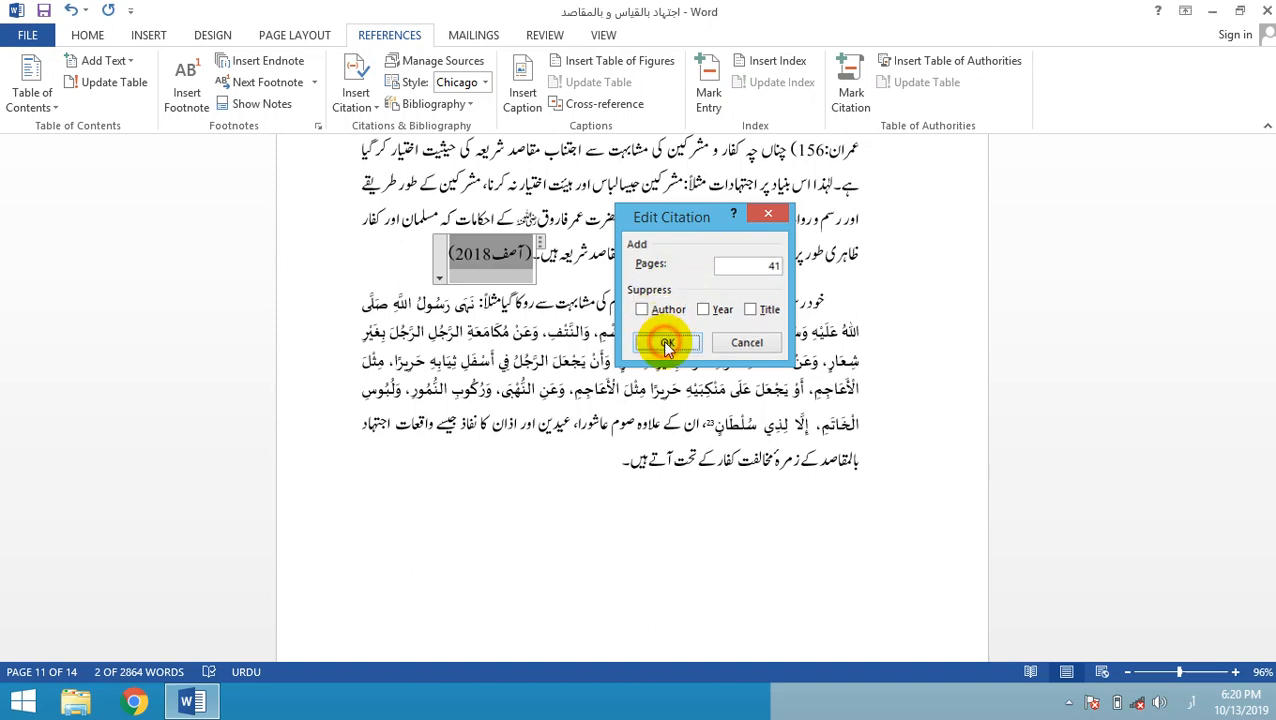
# - Edit the journal citation so that its year is suppressed
pyautogui.click(462, 263)
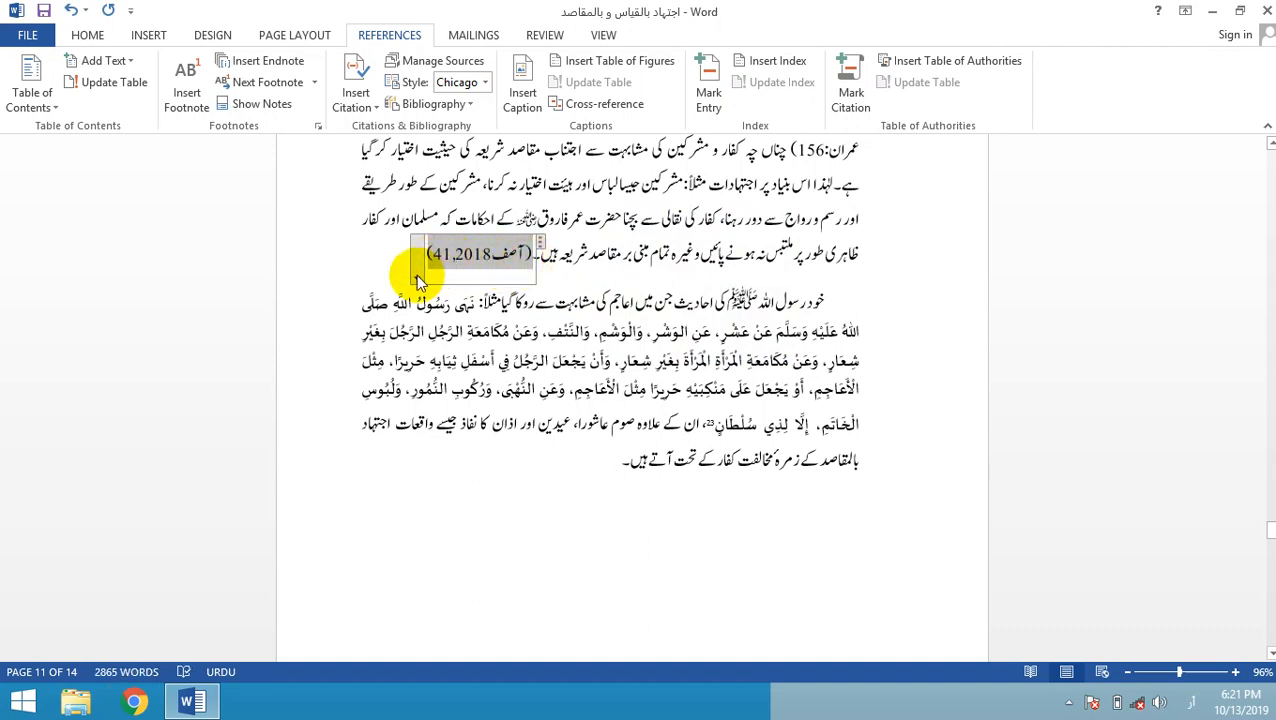
pyautogui.doubleClick(470, 260)
pyautogui.click(406, 278)
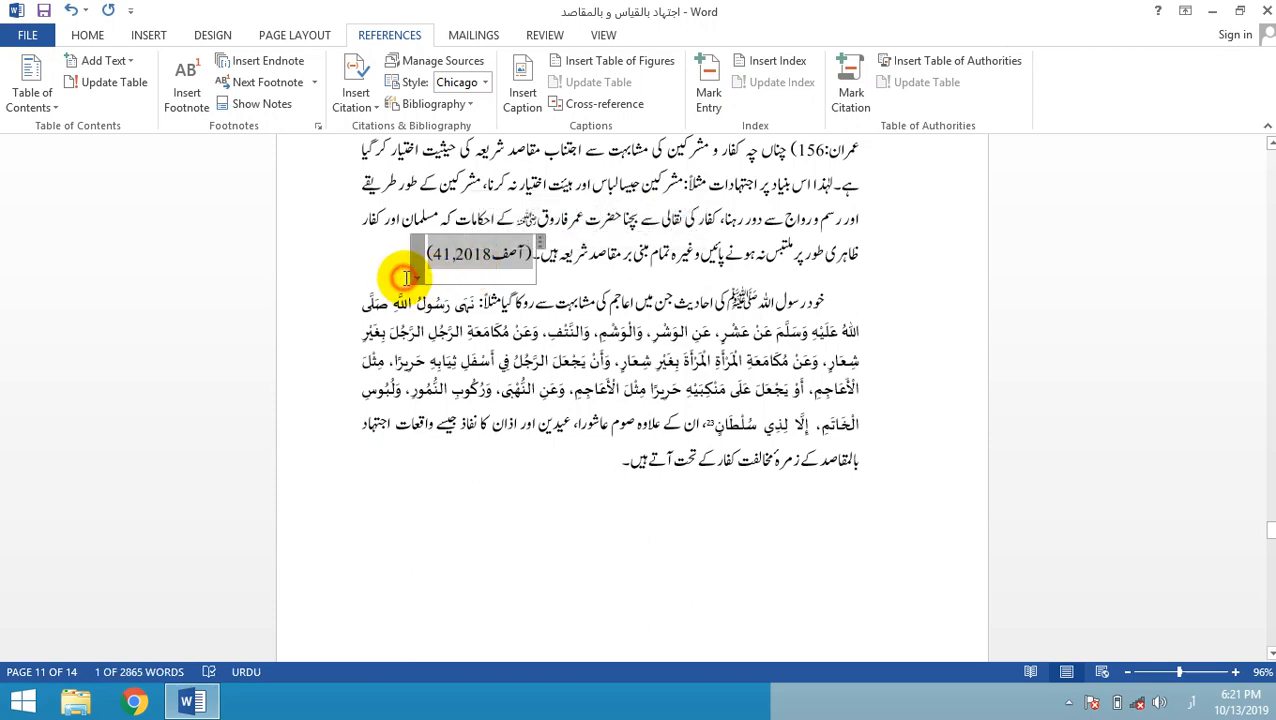
pyautogui.click(418, 279)
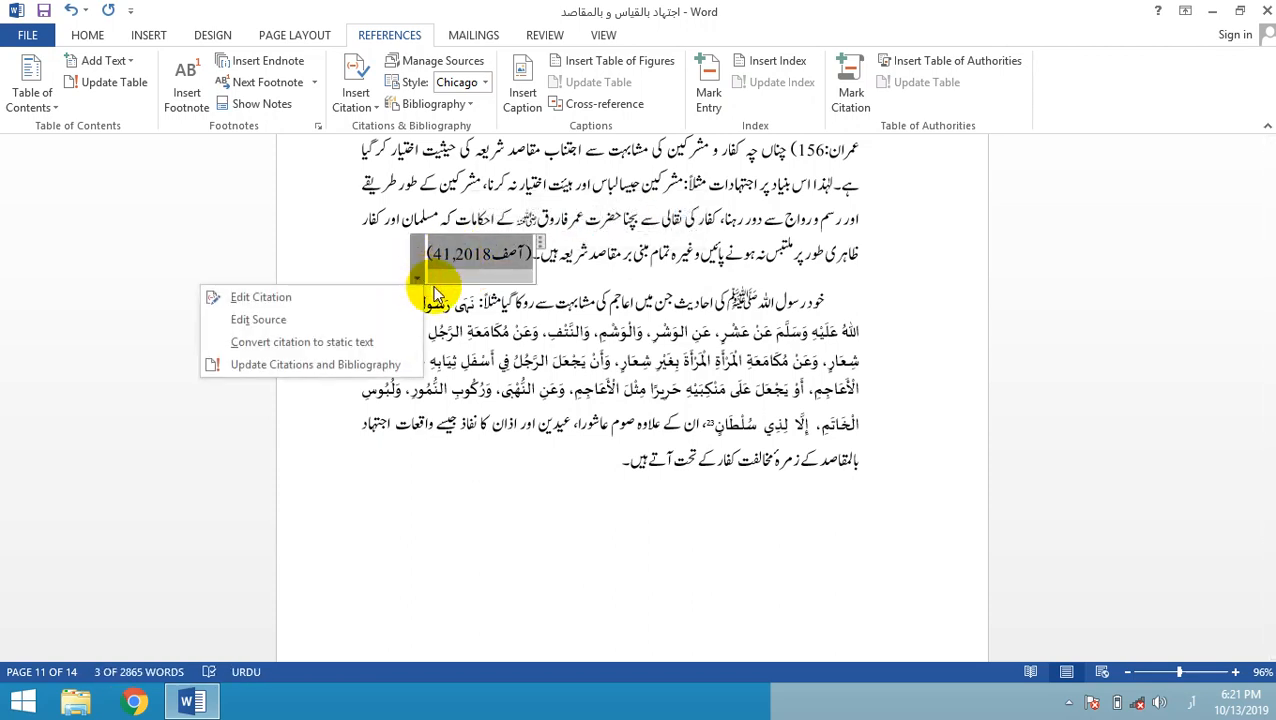
pyautogui.click(370, 297)
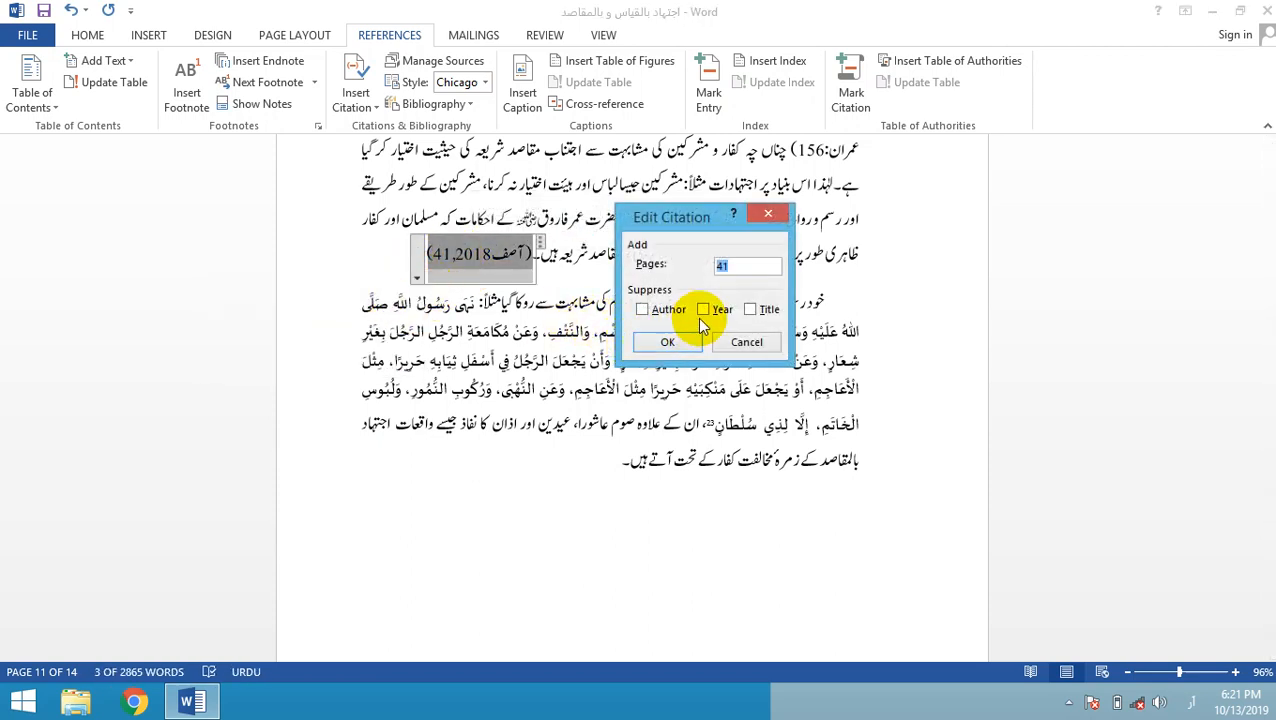
pyautogui.click(707, 309)
pyautogui.click(672, 343)
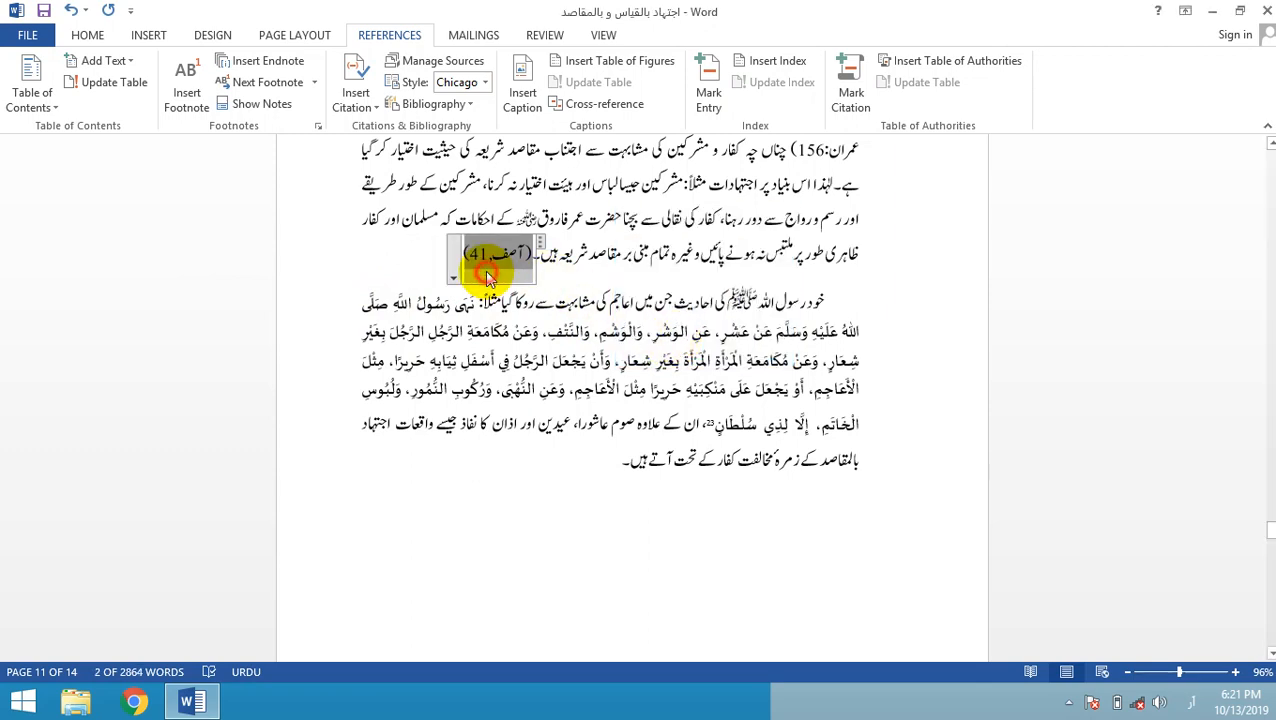
# - Edit the journal citation at the end of the second-to-last paragraph so that its author is suppressed
pyautogui.click(453, 277)
pyautogui.click(390, 306)
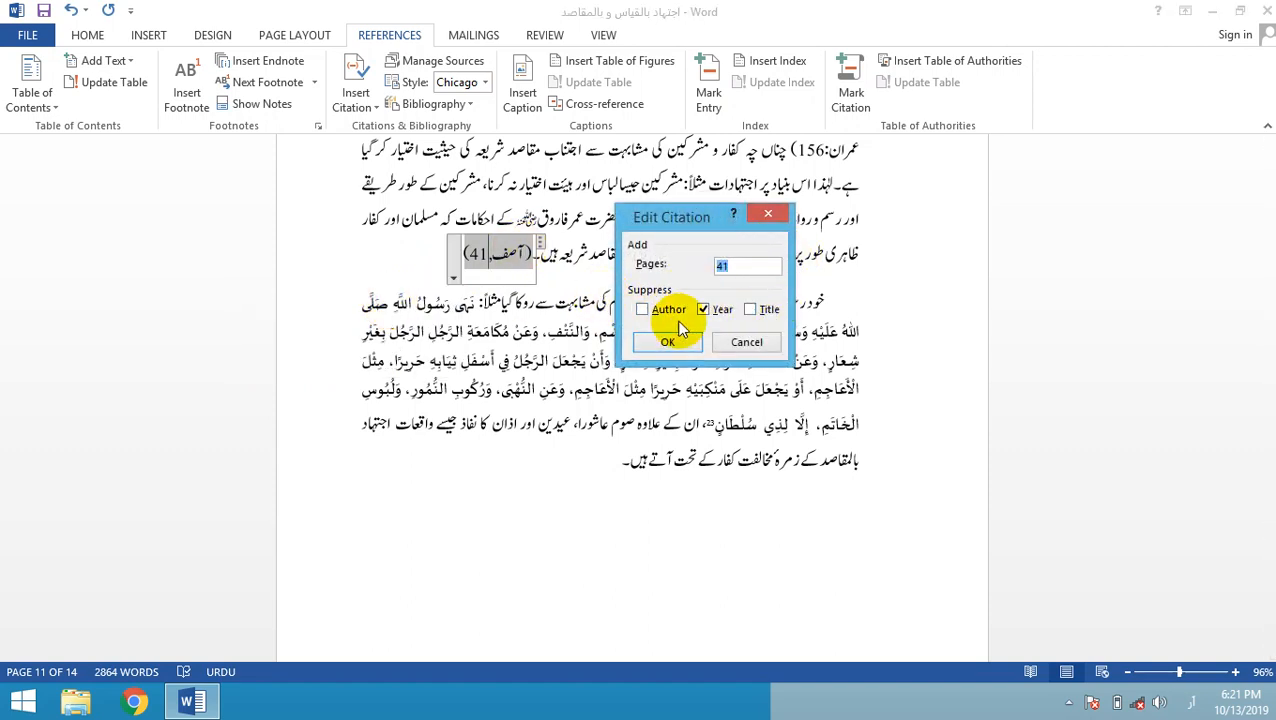
pyautogui.click(642, 309)
pyautogui.click(669, 343)
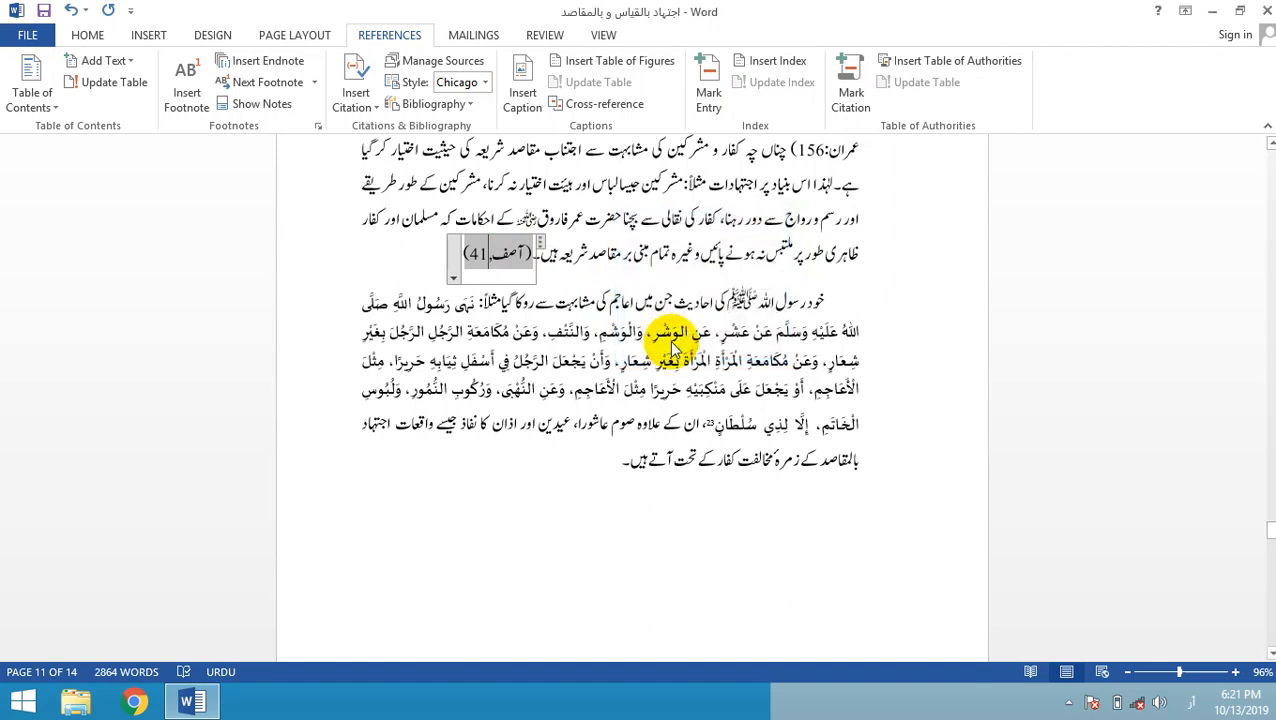
pyautogui.click(495, 258)
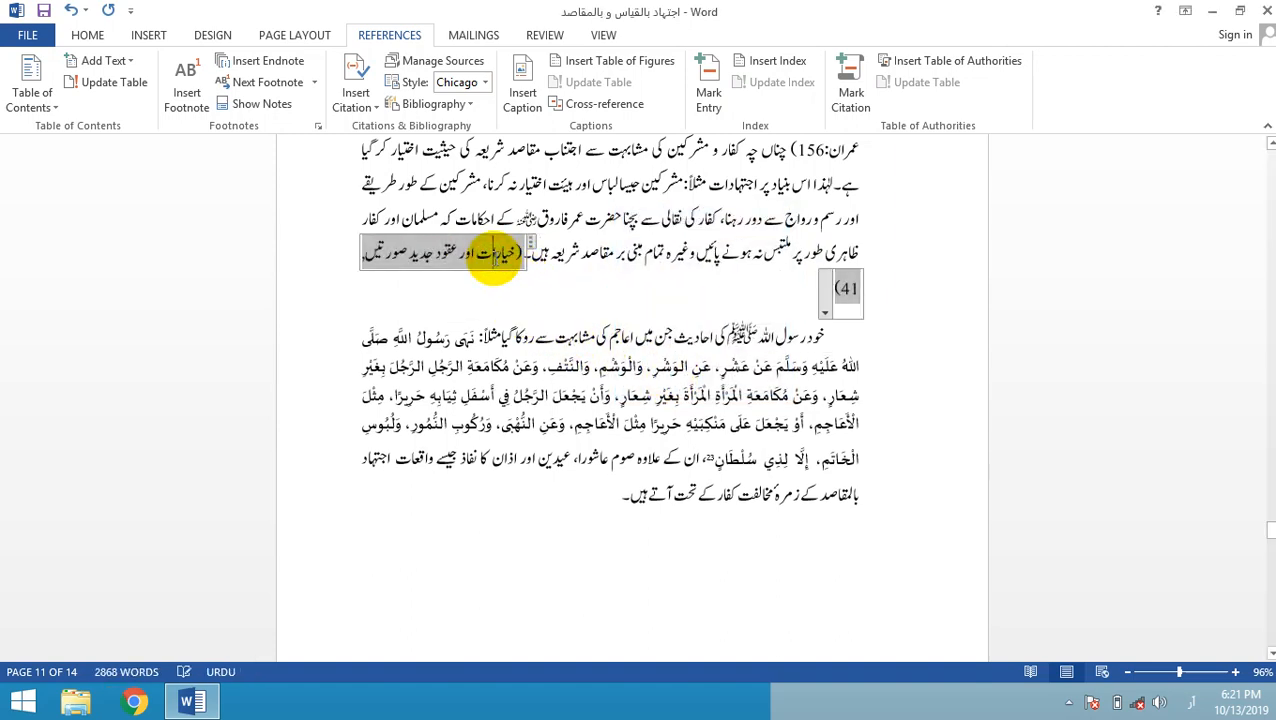
# - Edit the same journal citation so that its title is suppressed as well
pyautogui.click(846, 292)
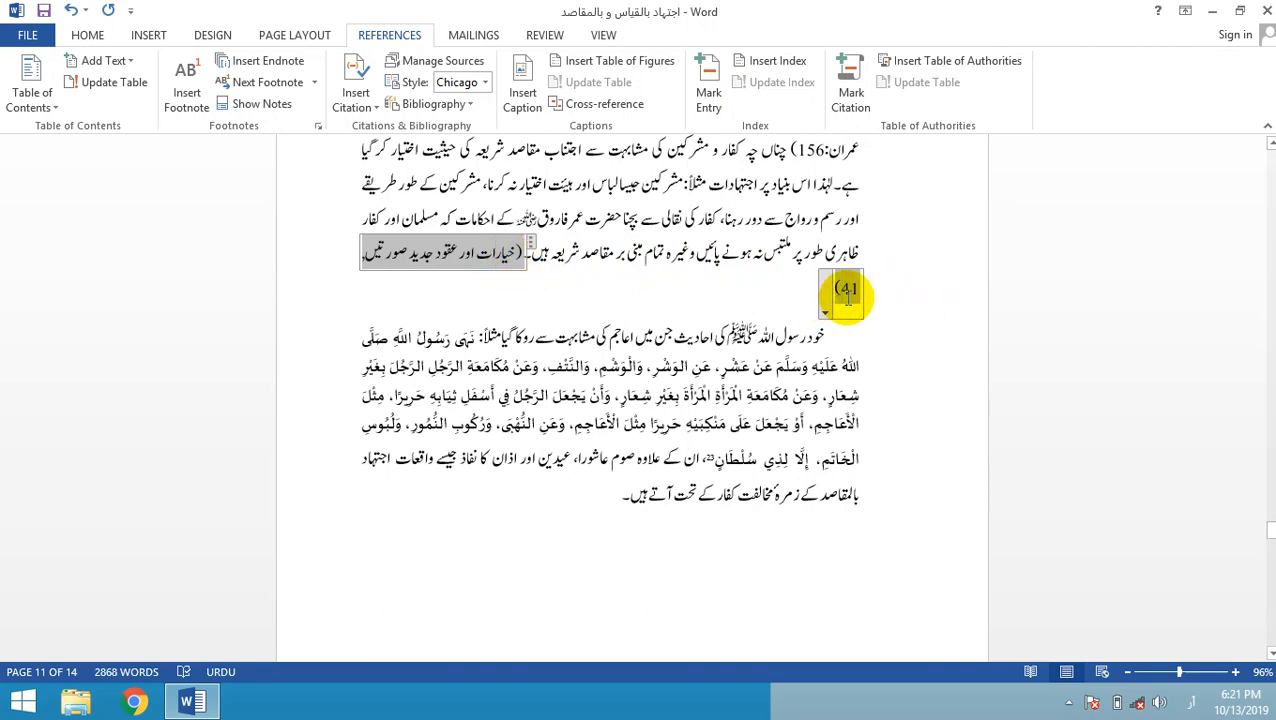
pyautogui.rightClick(822, 308)
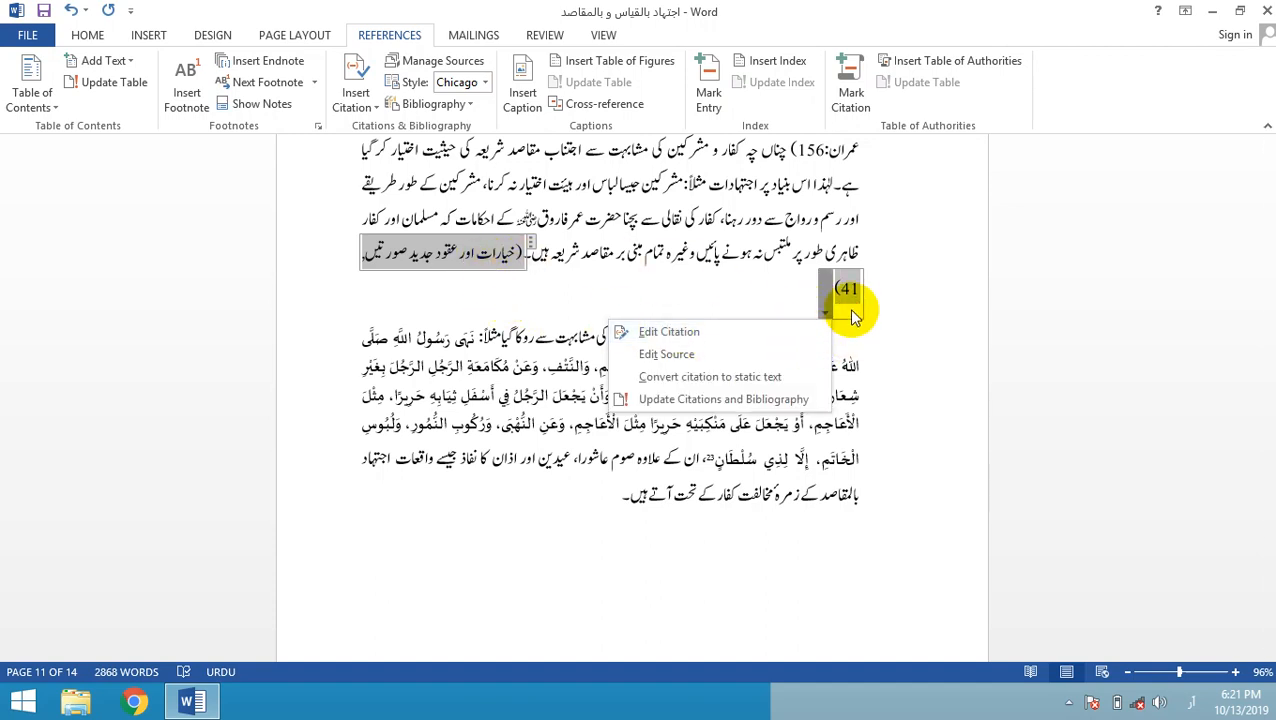
pyautogui.click(842, 304)
pyautogui.rightClick(828, 312)
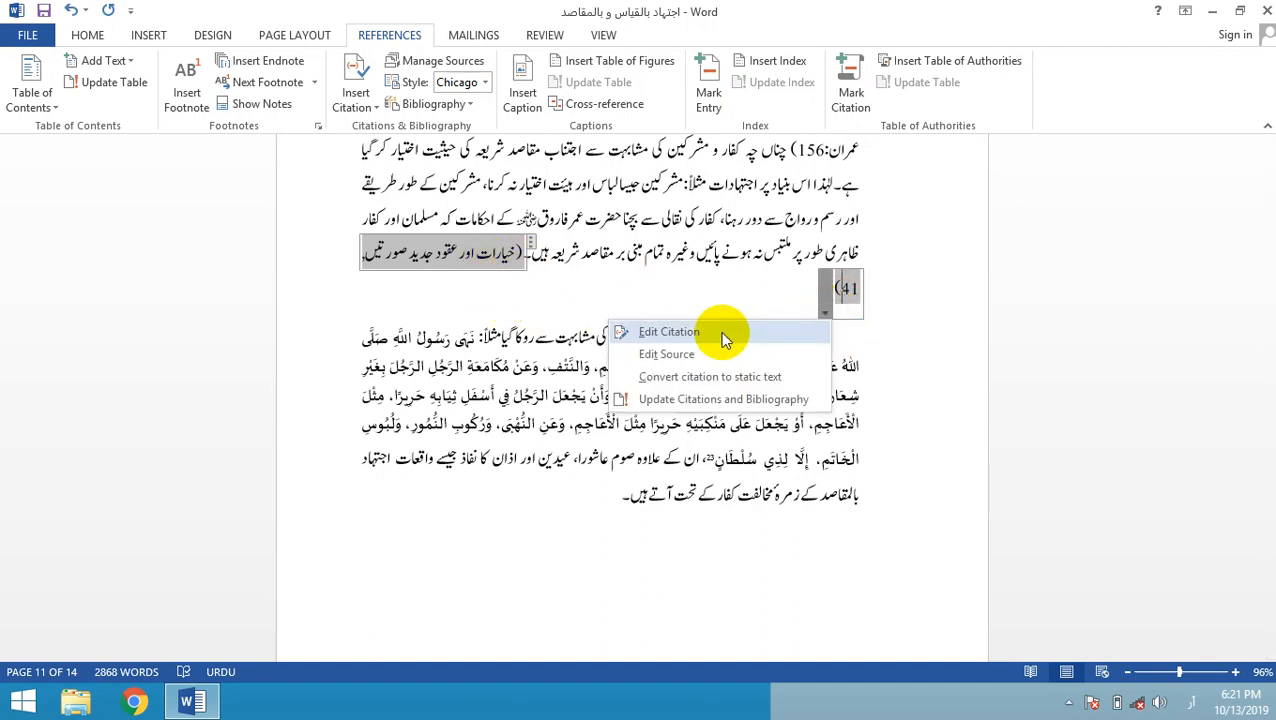
pyautogui.click(720, 331)
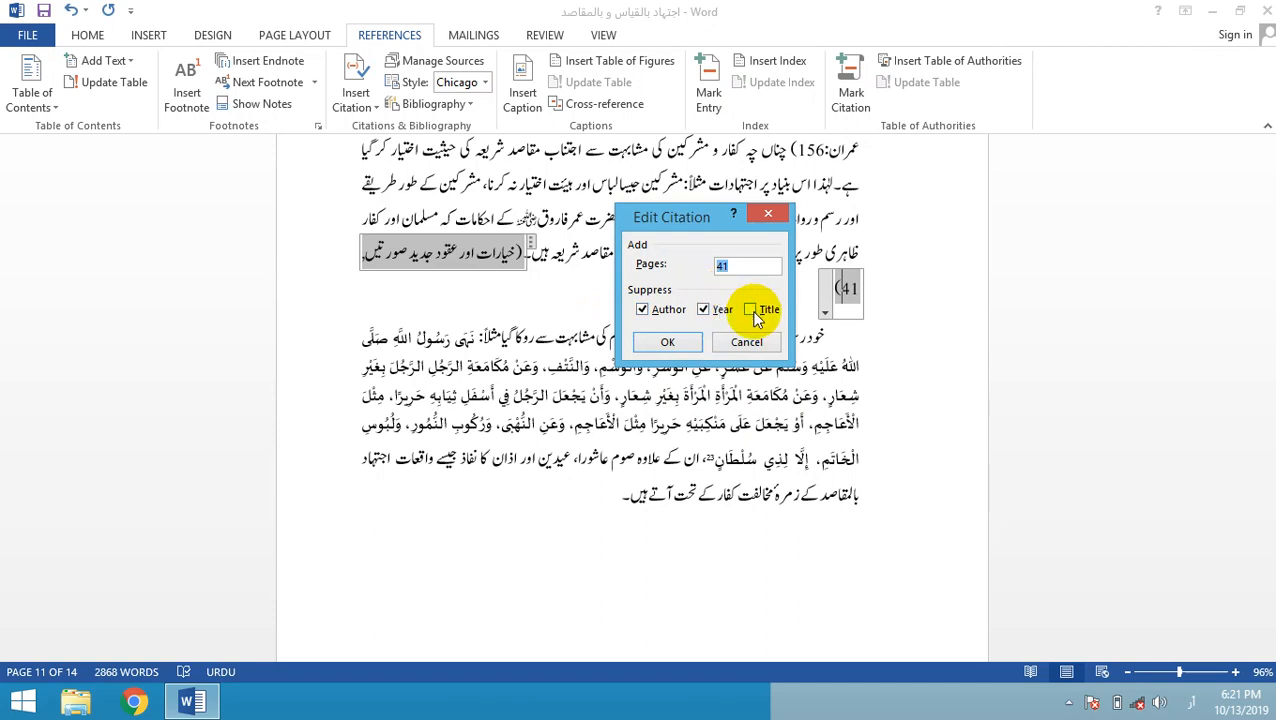
pyautogui.click(752, 310)
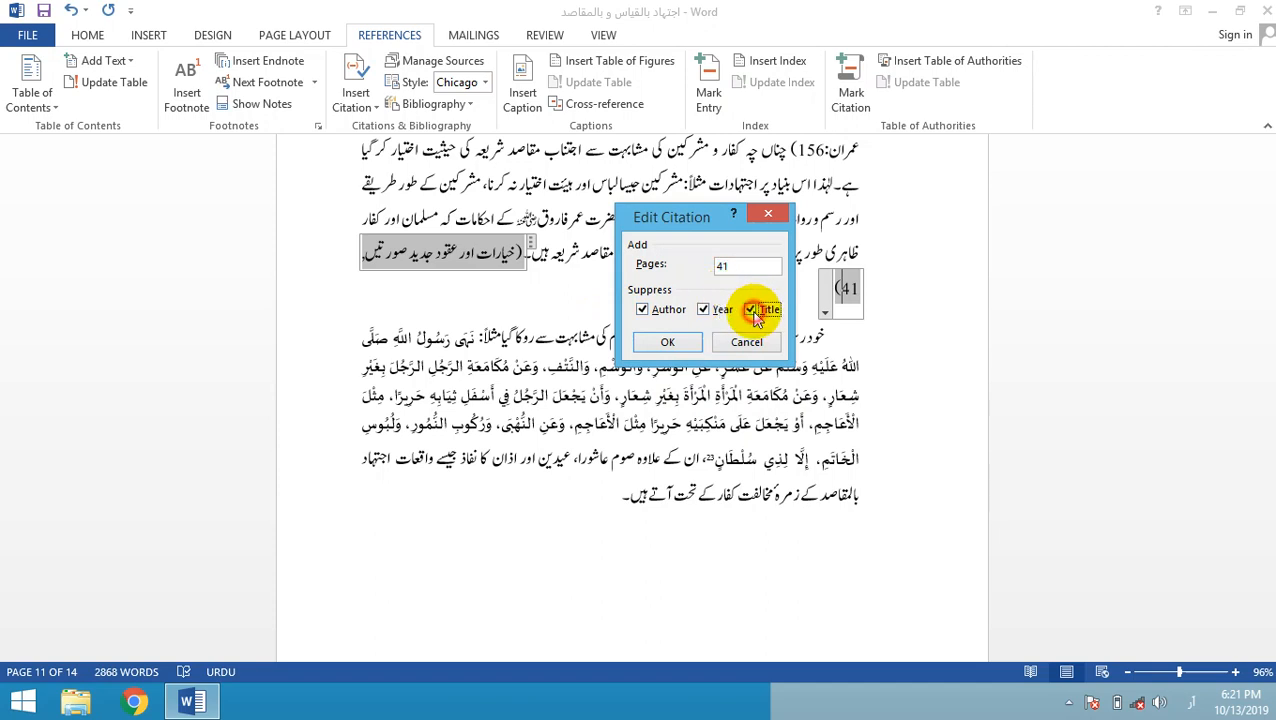
pyautogui.click(672, 343)
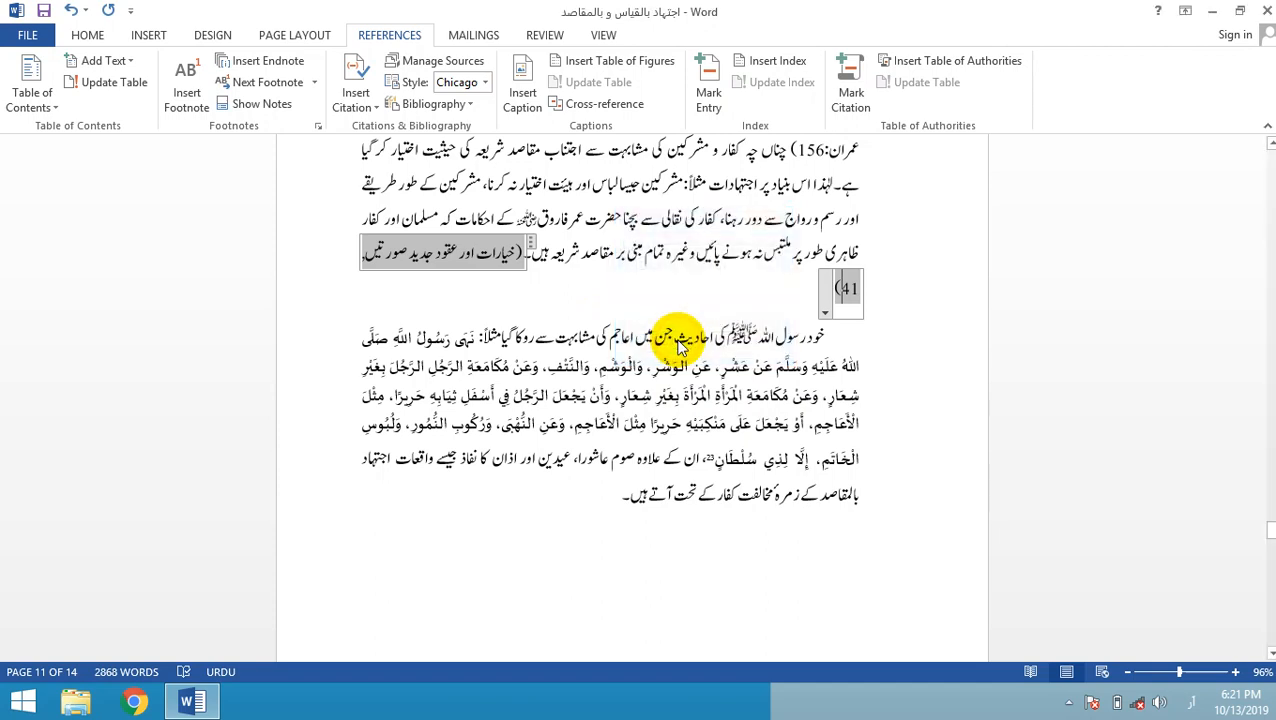
pyautogui.click(508, 268)
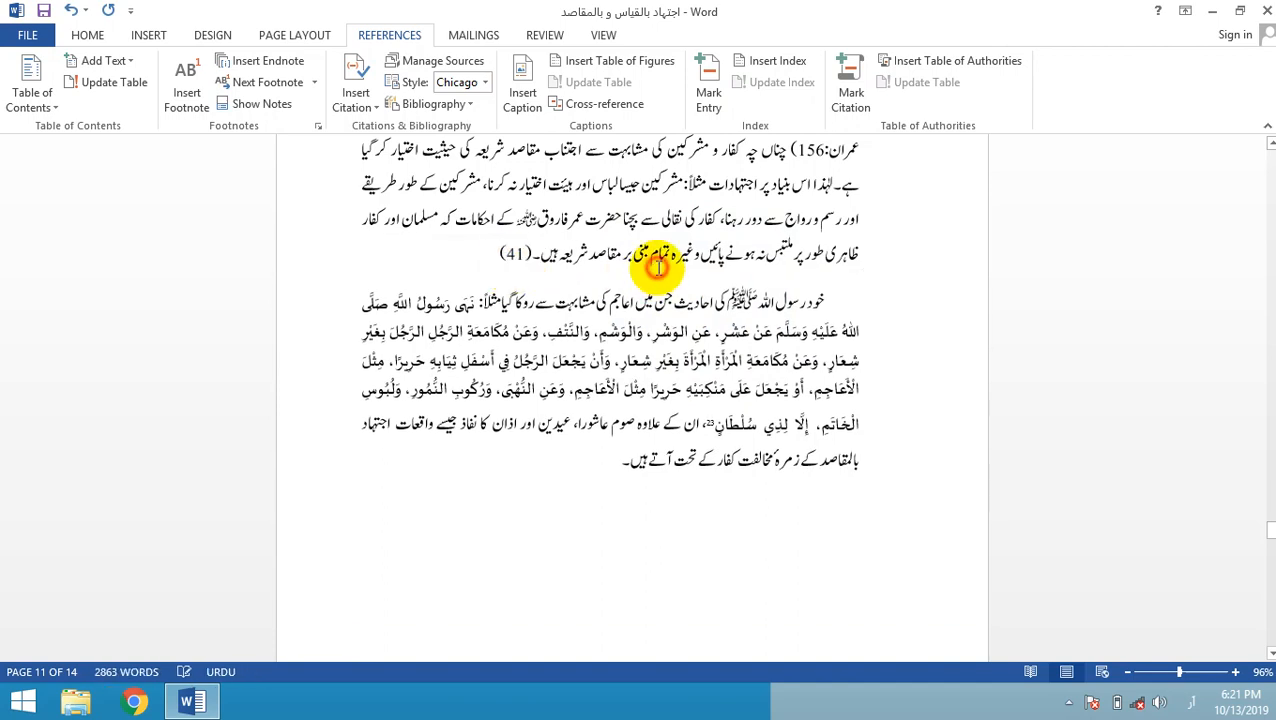
# - Examine the edited journal citation in the text and the entries in the bibliography at the end of the document
pyautogui.doubleClick(510, 252)
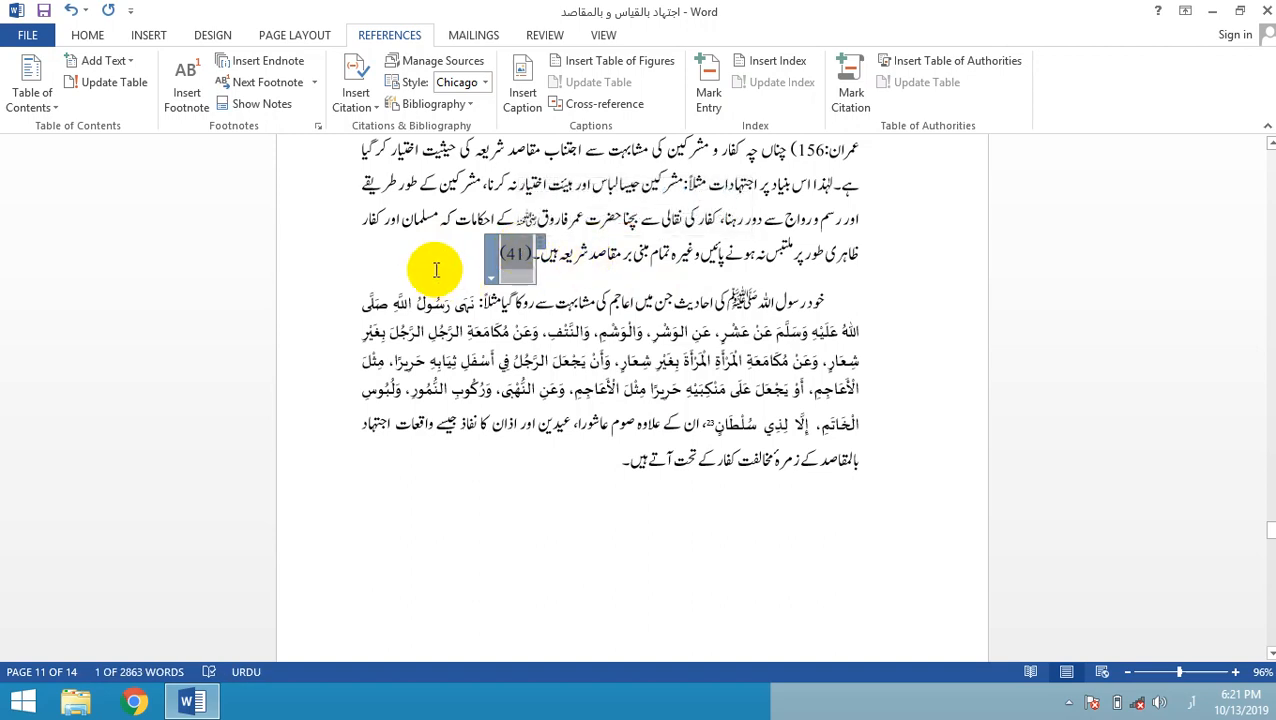
pyautogui.click(683, 254)
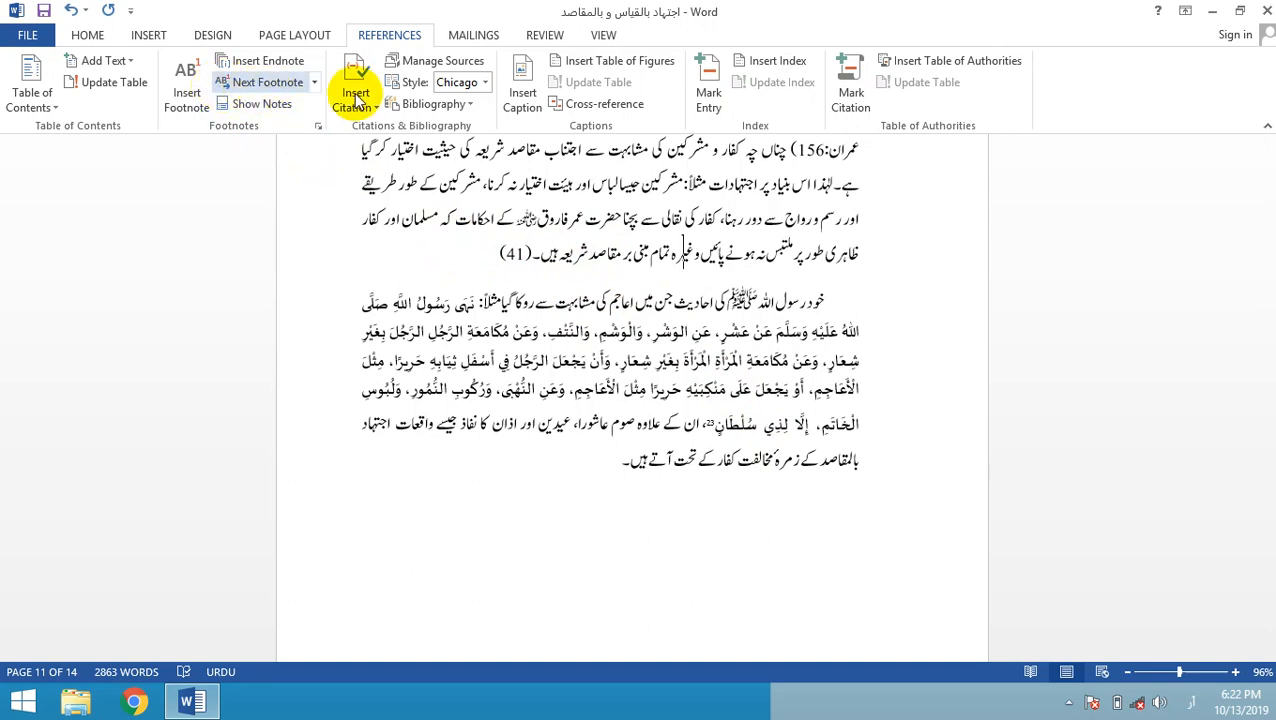
pyautogui.click(520, 256)
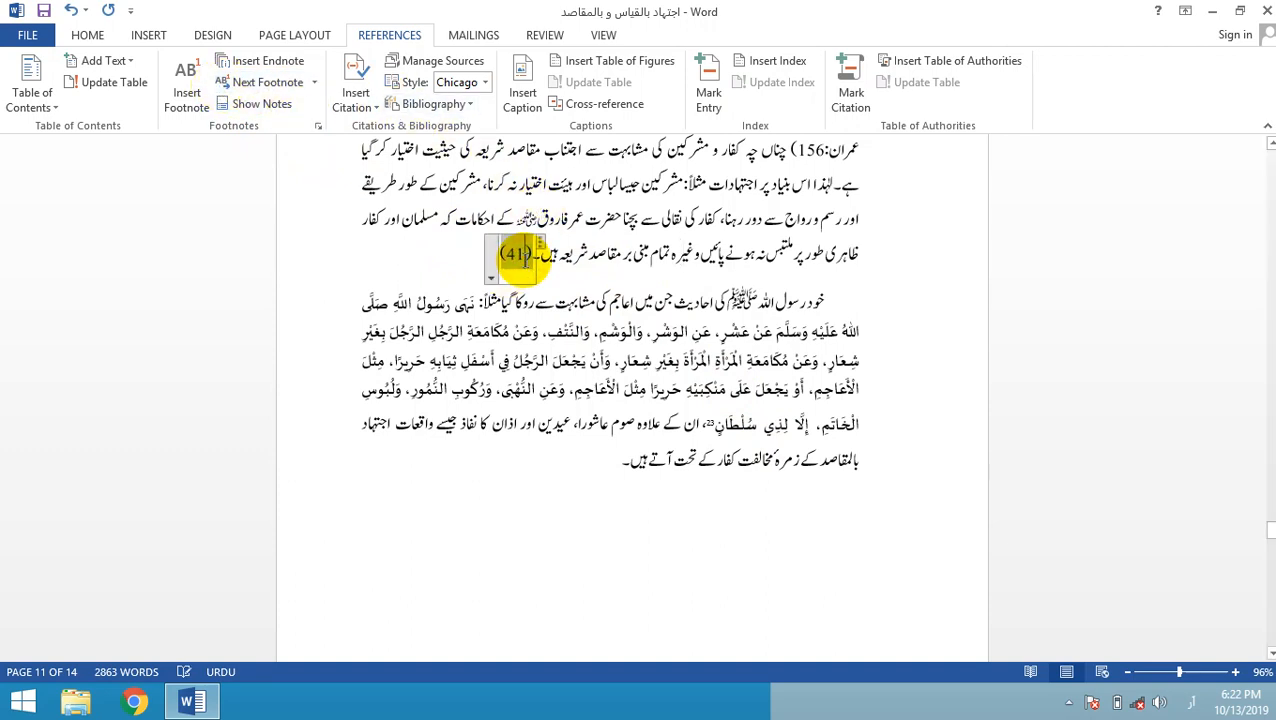
pyautogui.click(618, 254)
pyautogui.click(548, 243)
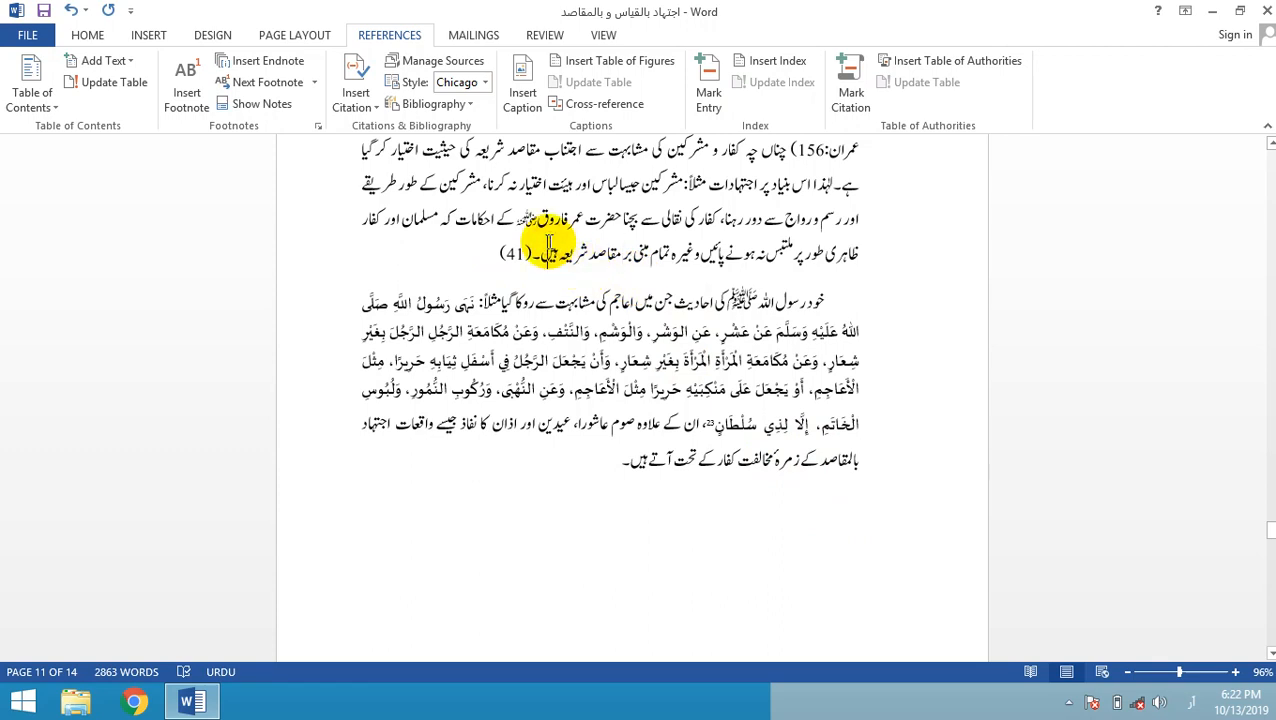
pyautogui.click(464, 254)
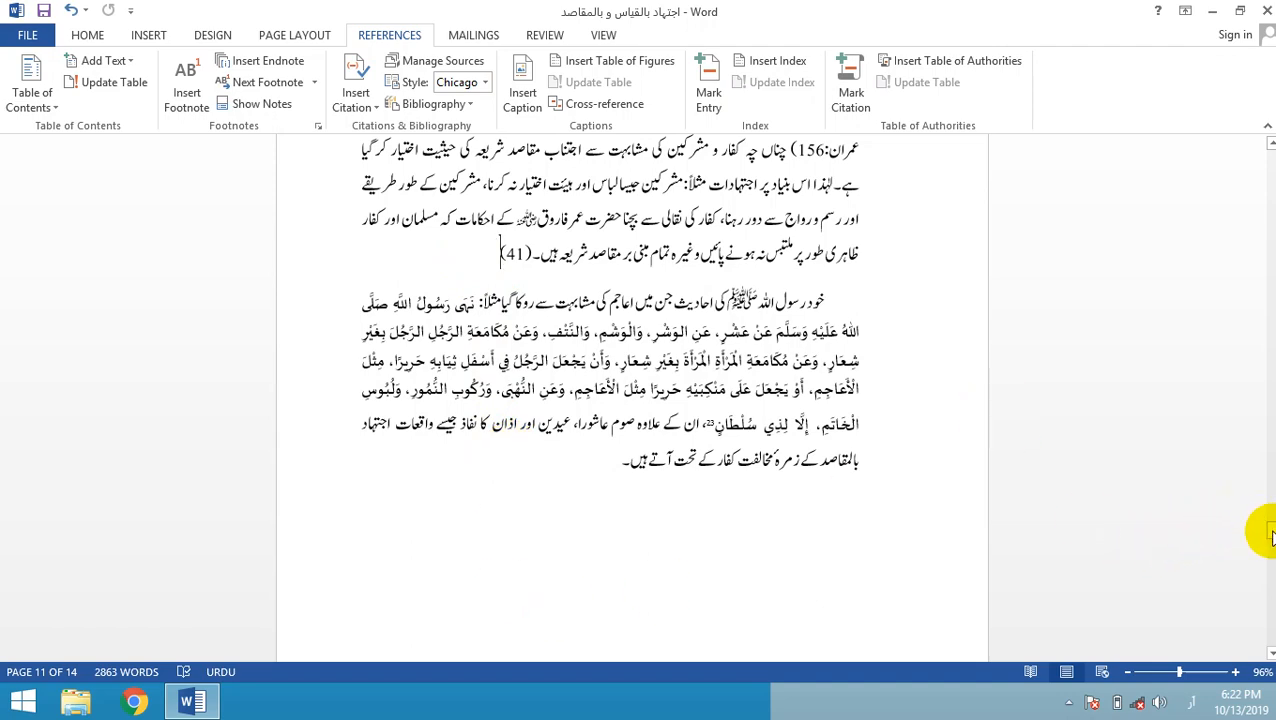
pyautogui.moveTo(1270, 531); pyautogui.dragTo(1270, 561)
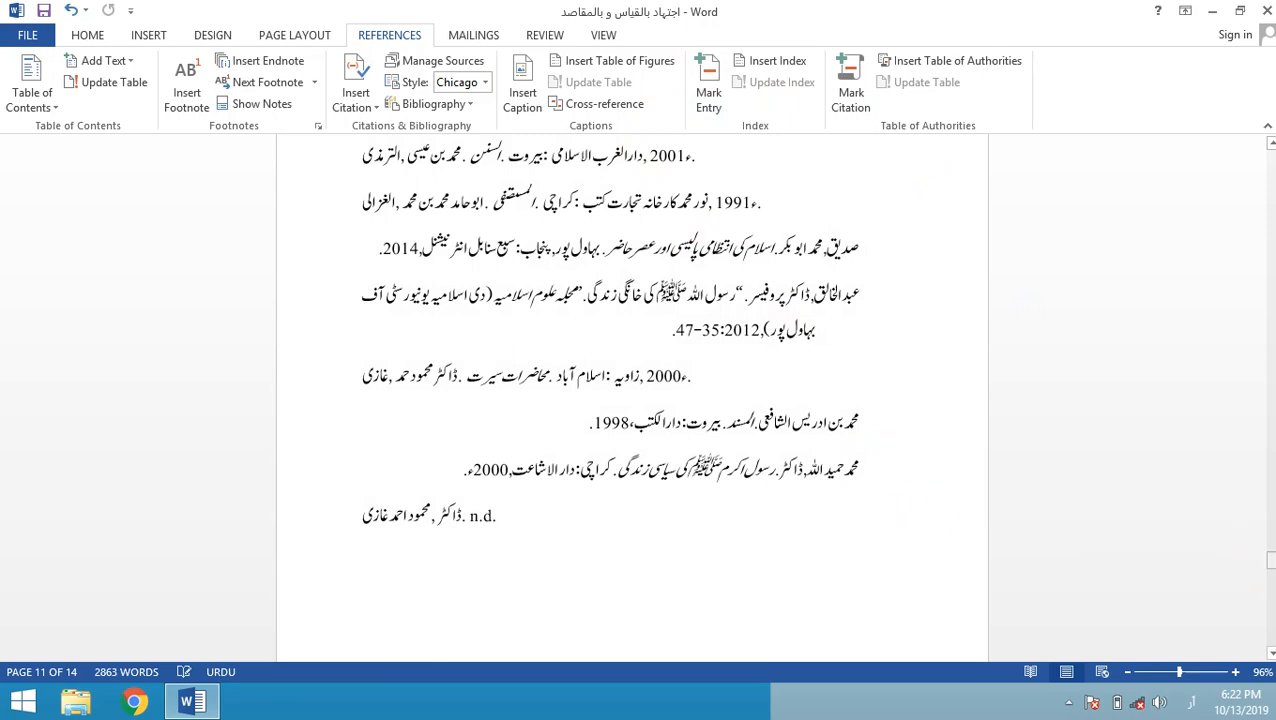
pyautogui.moveTo(1272, 560); pyautogui.dragTo(1272, 526)
# - Start a new citation source of type Web site at the end of the last paragraph on page 11
pyautogui.click(575, 572)
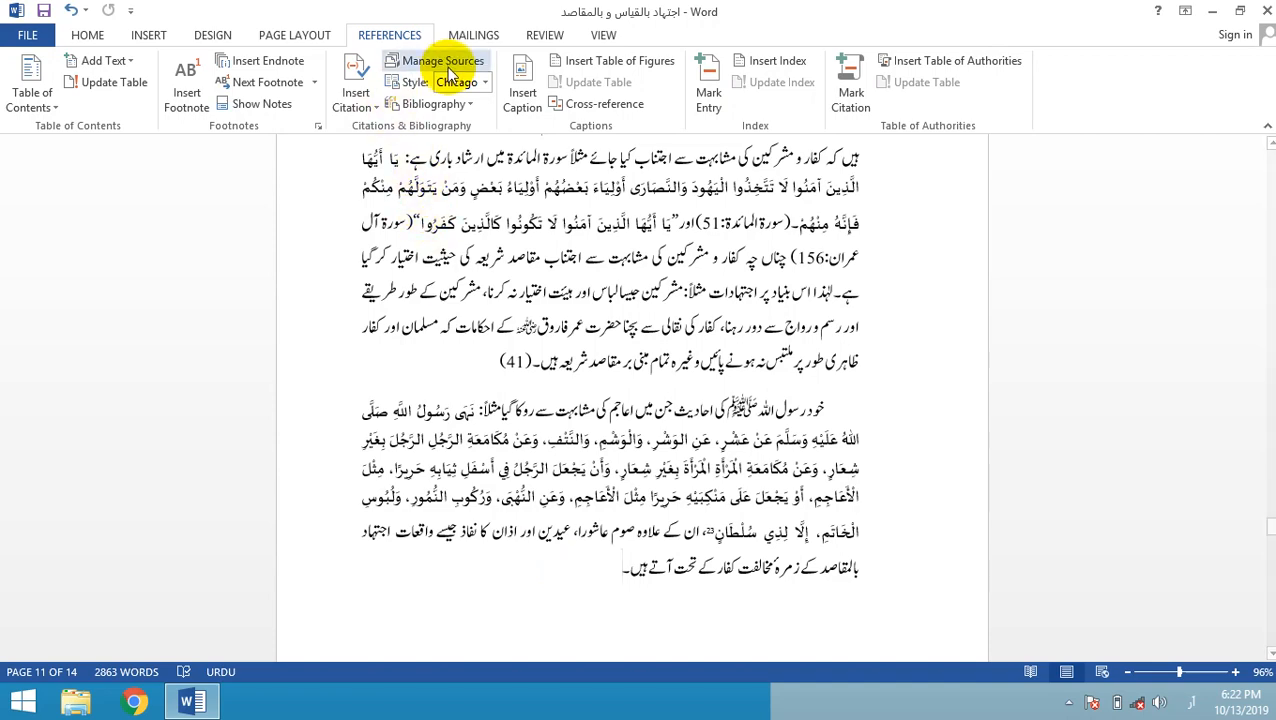
pyautogui.click(357, 110)
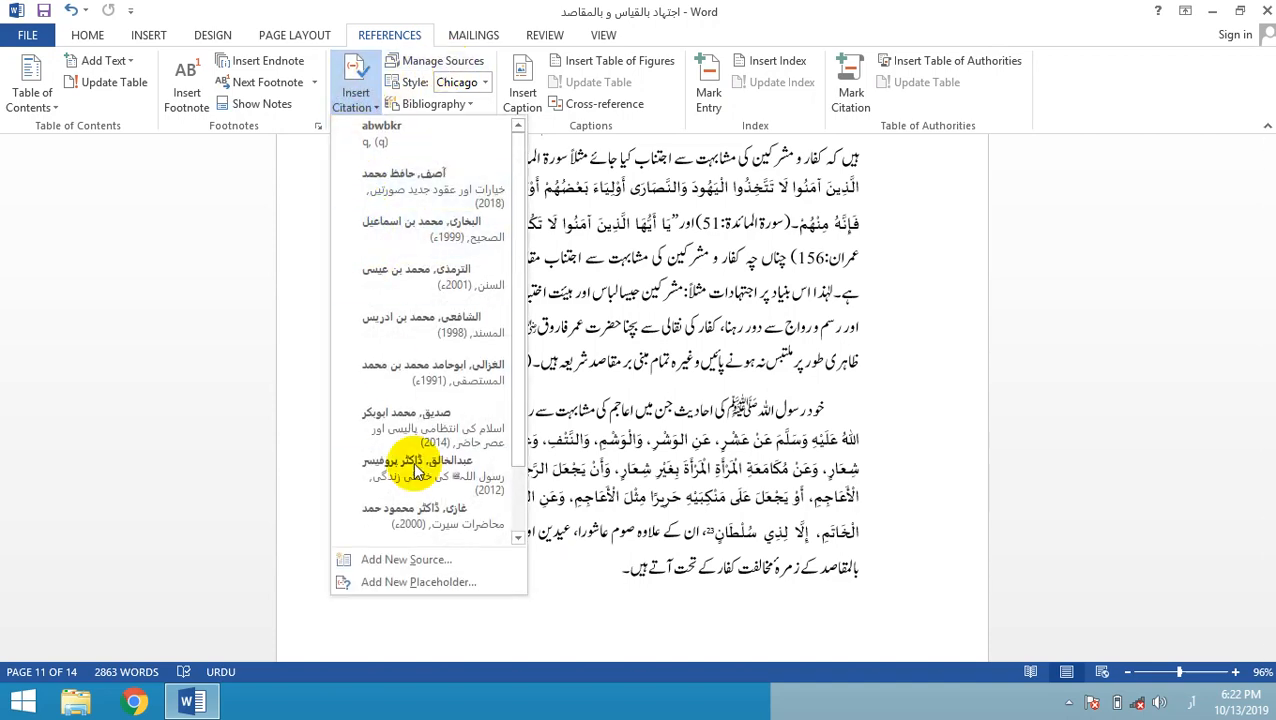
pyautogui.click(440, 560)
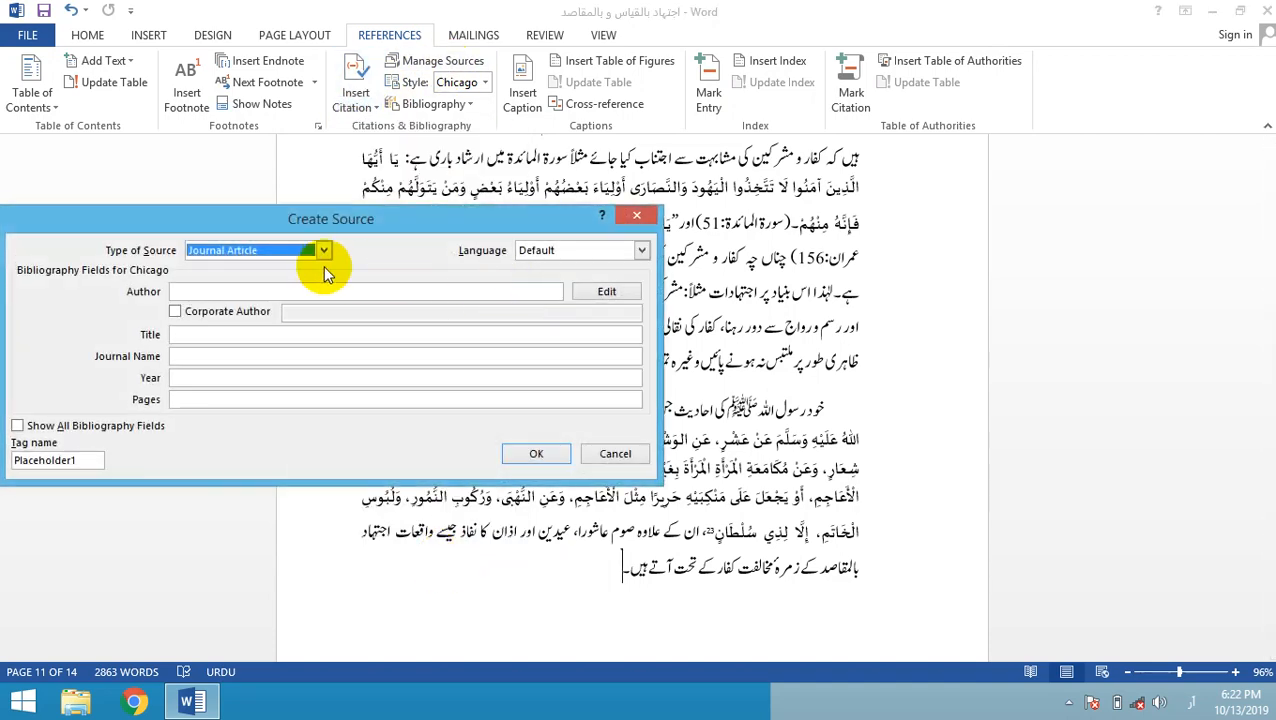
pyautogui.click(321, 252)
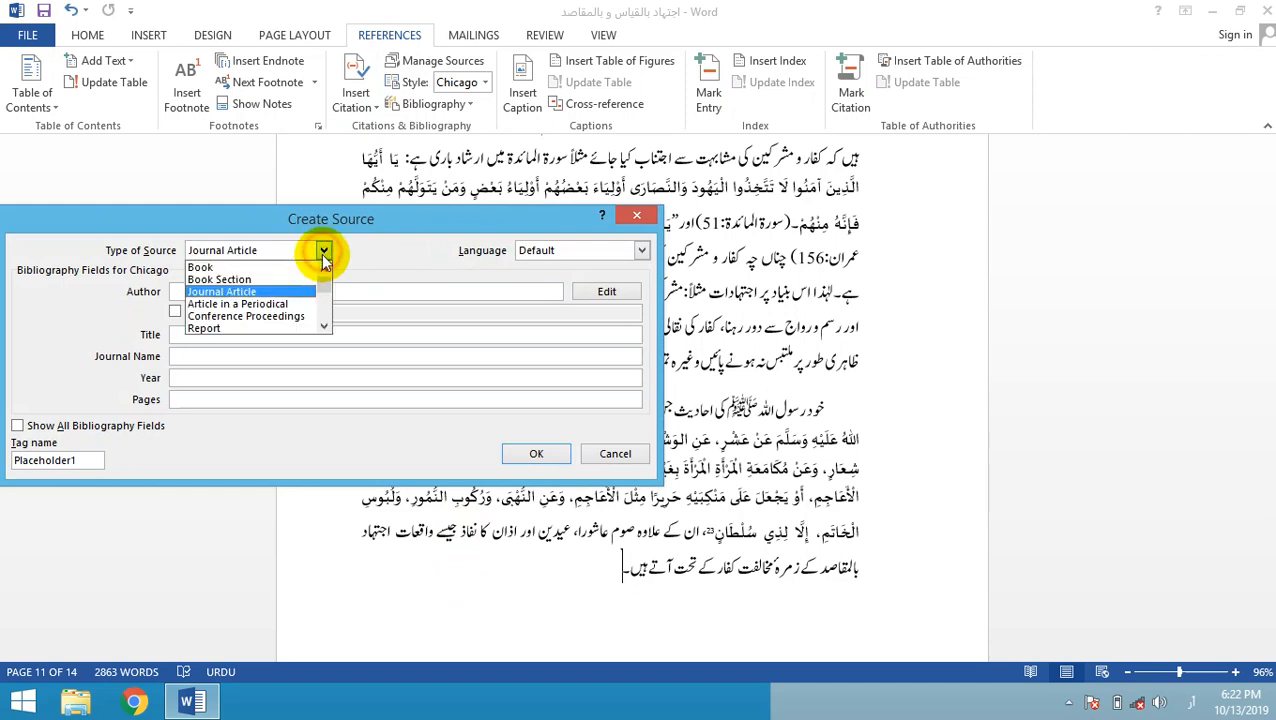
pyautogui.click(324, 328)
pyautogui.click(323, 326)
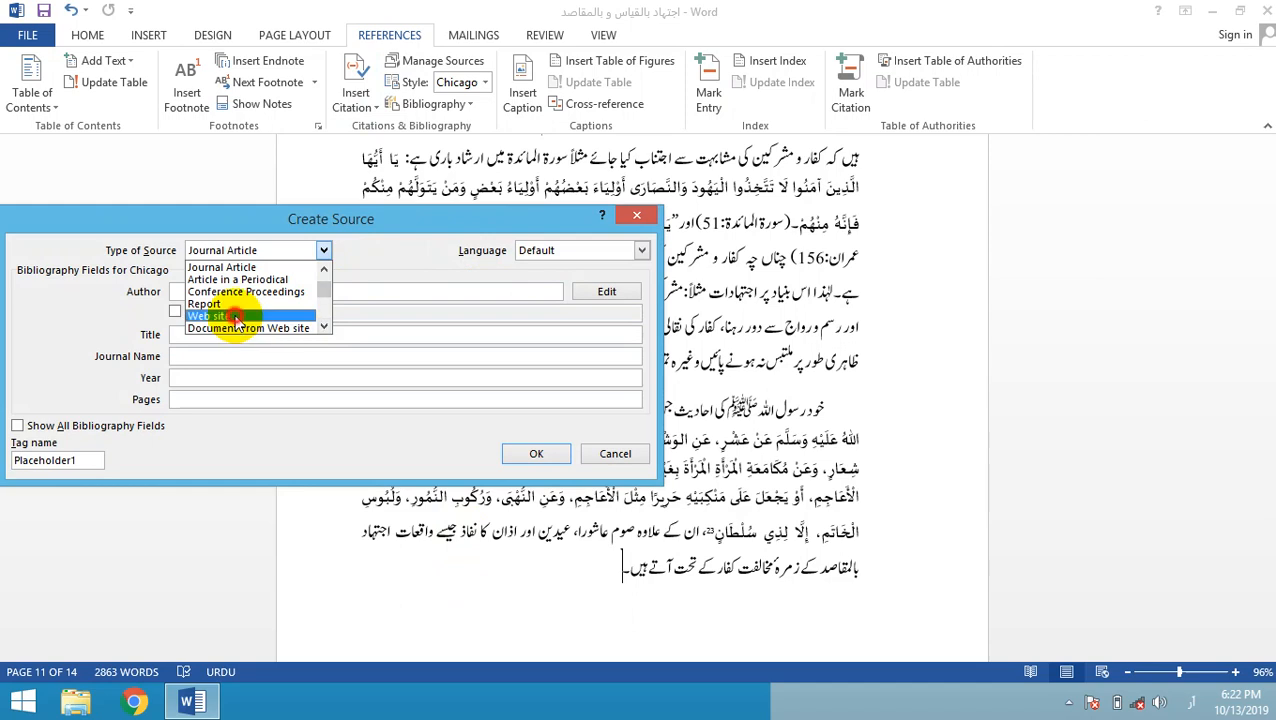
pyautogui.click(236, 316)
# - Fill in the website source's author name, the web page name باحثین علوم اسلامیہ, and the date 2019, جون, 23
pyautogui.click(424, 288)
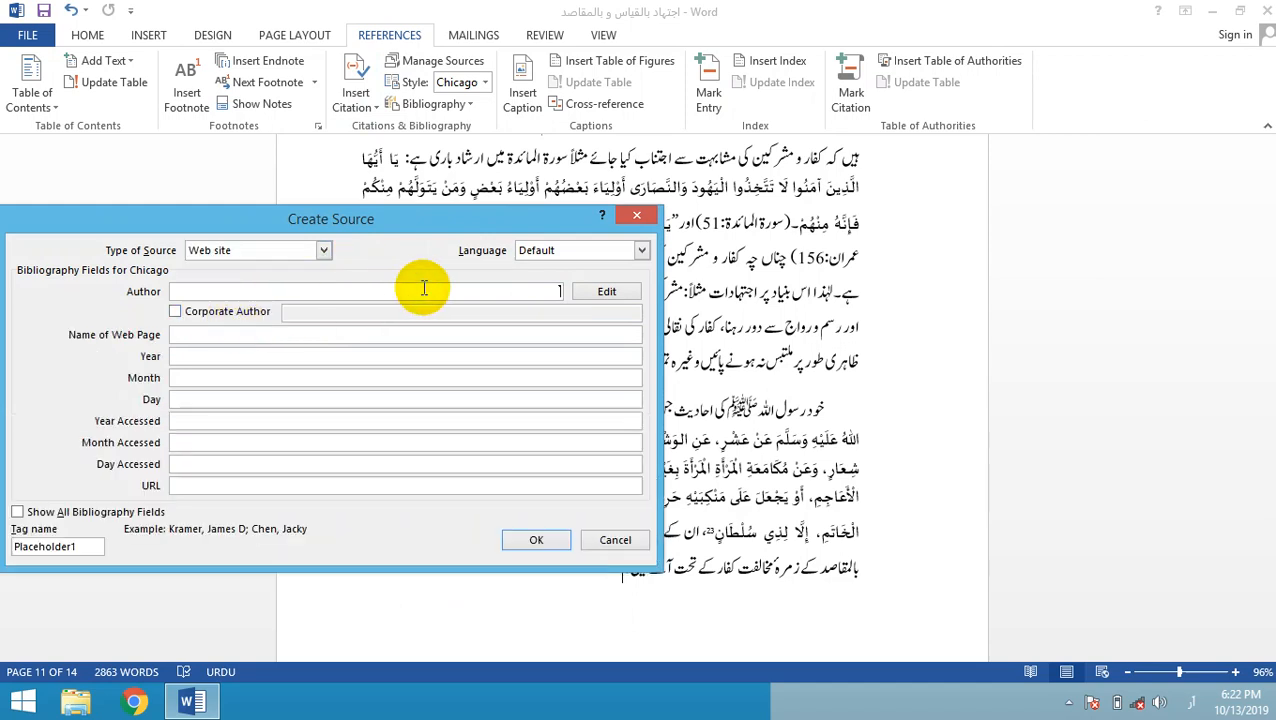
pyautogui.write('ڈاکٹر محمد سلمان')
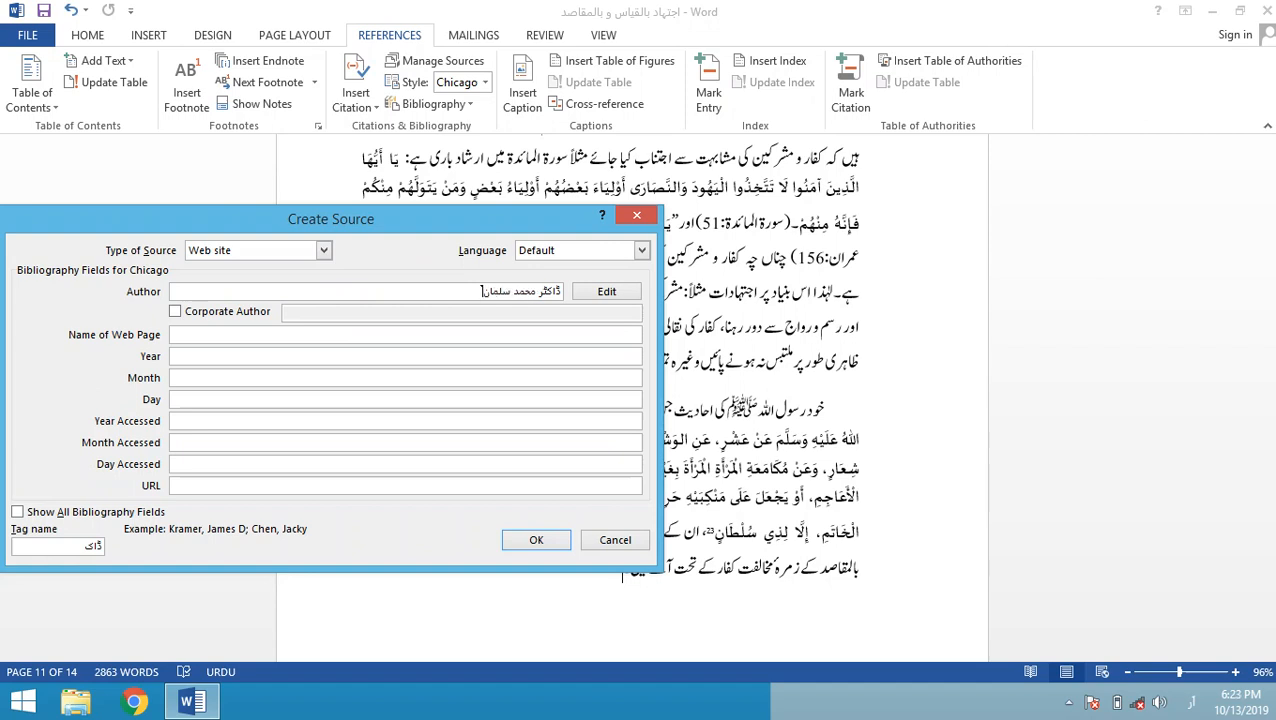
pyautogui.press('Tab')
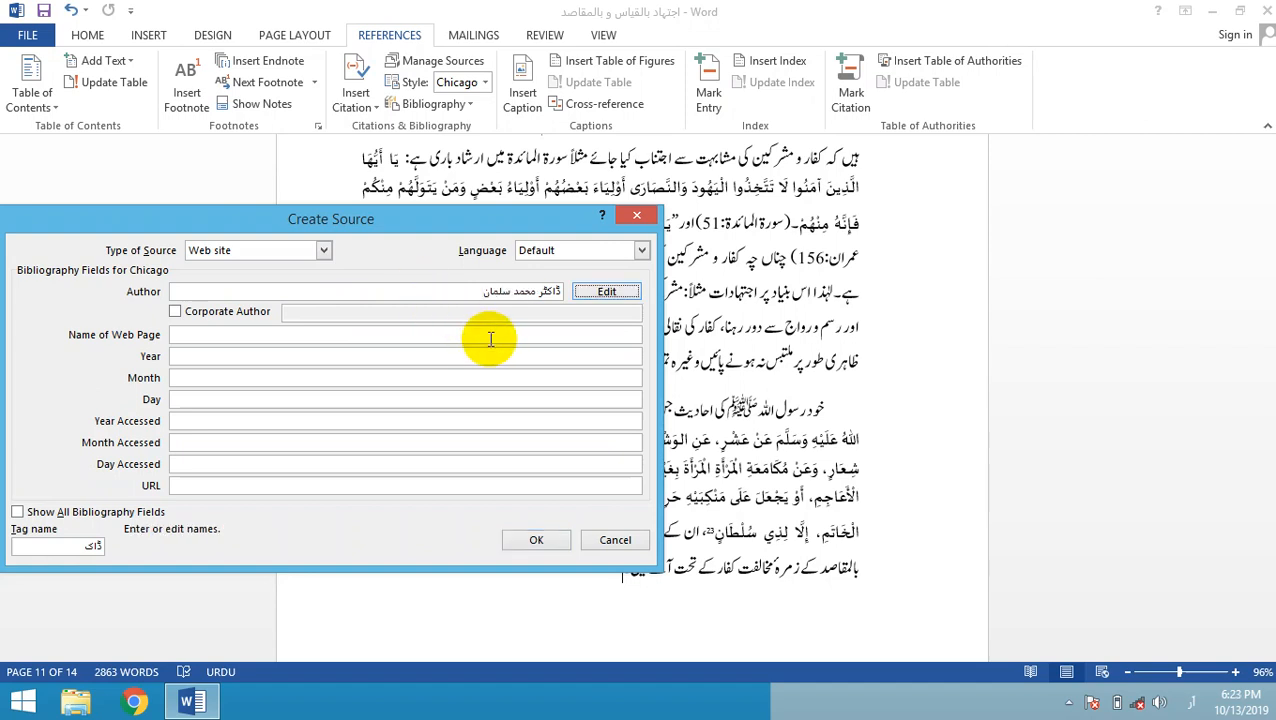
pyautogui.click(385, 337)
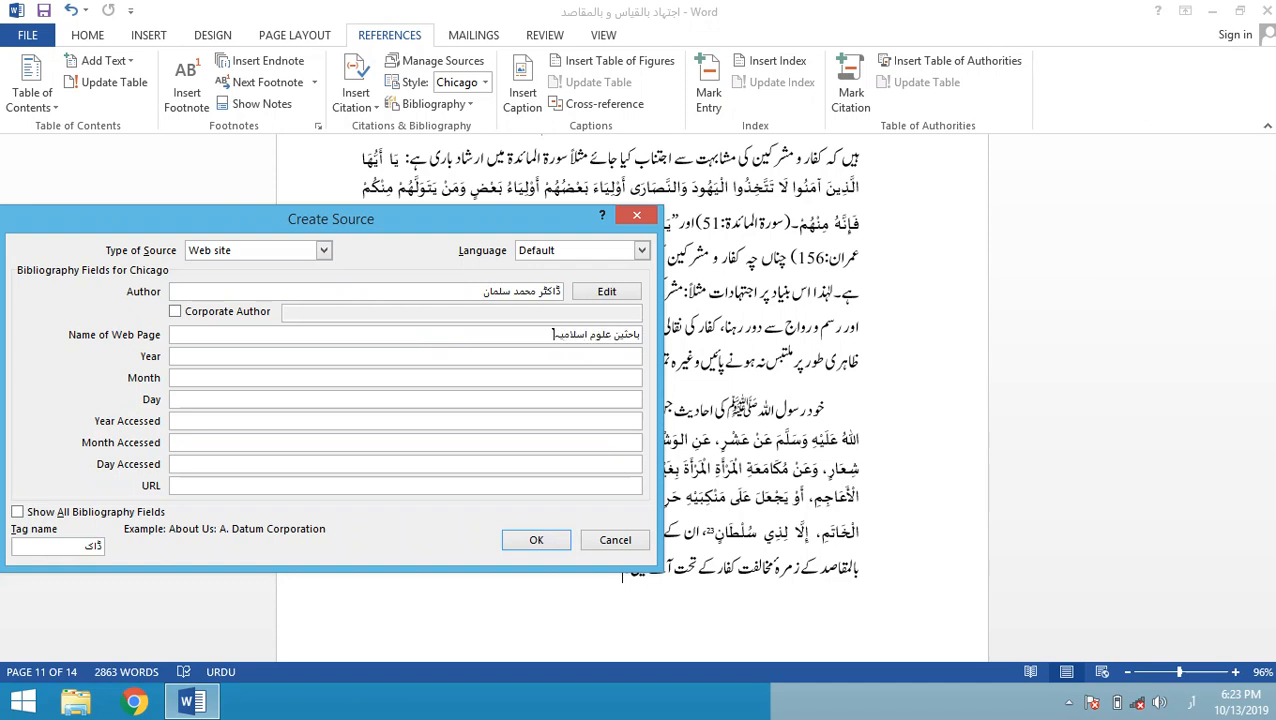
pyautogui.press('Tab')
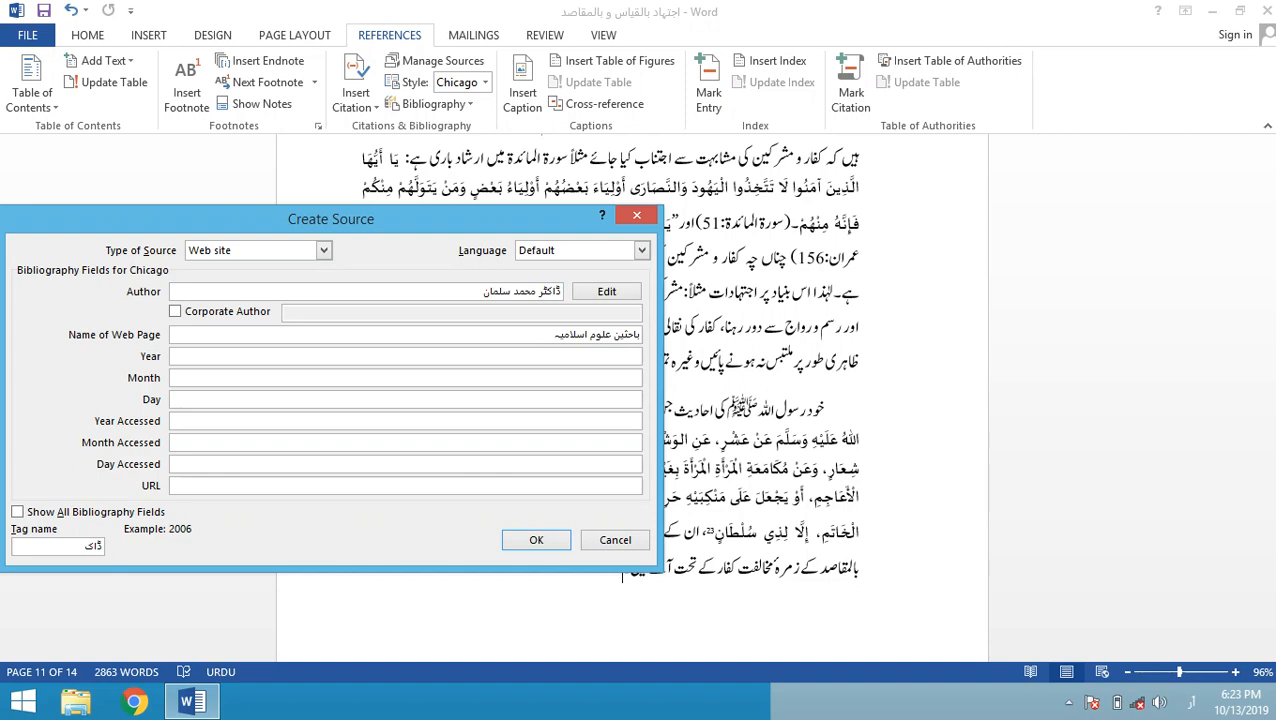
pyautogui.write('2019')
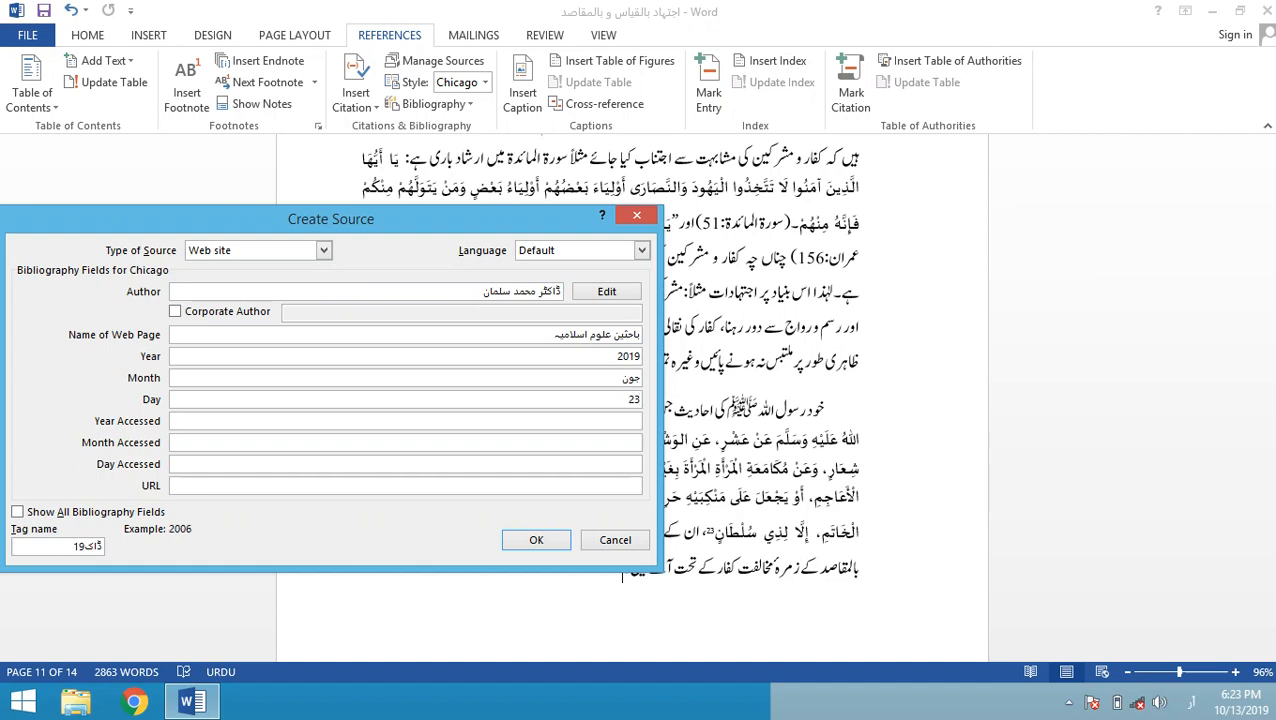
pyautogui.click(622, 399)
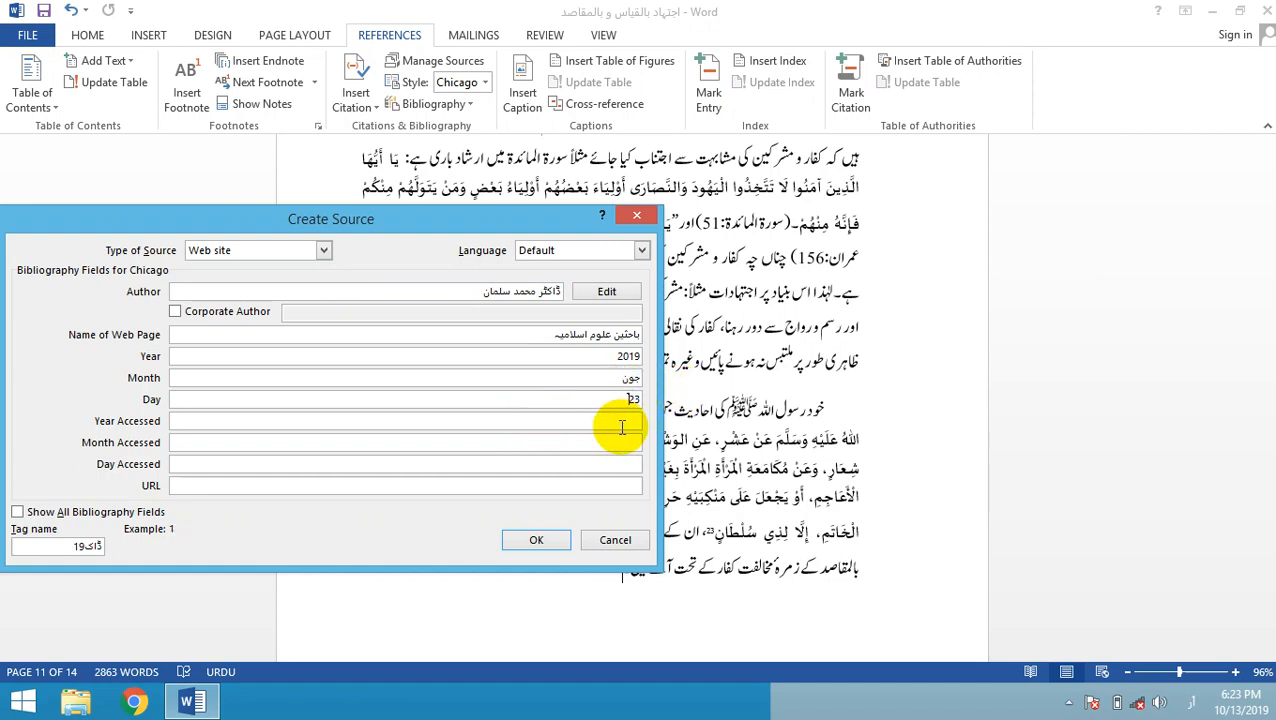
# - Set the website source's access date to 2019, اگست, 22 and its URL to bahiseen.com
pyautogui.click(620, 422)
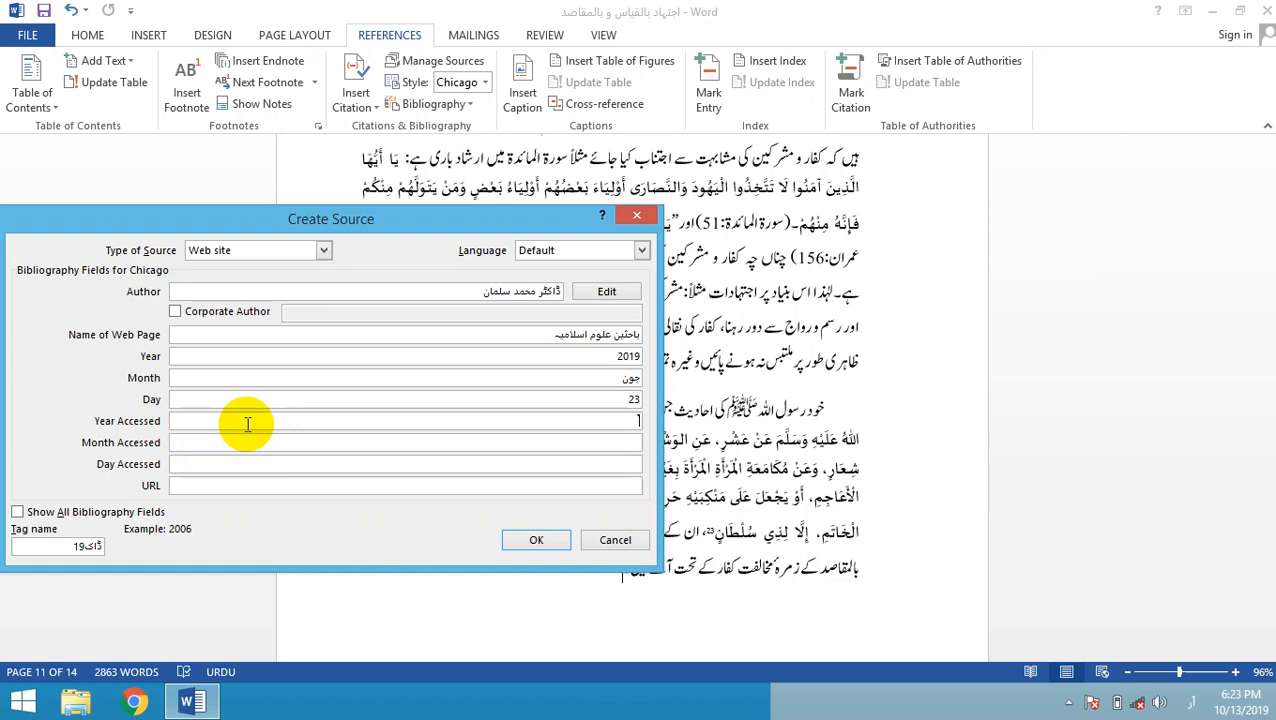
pyautogui.write('2019')
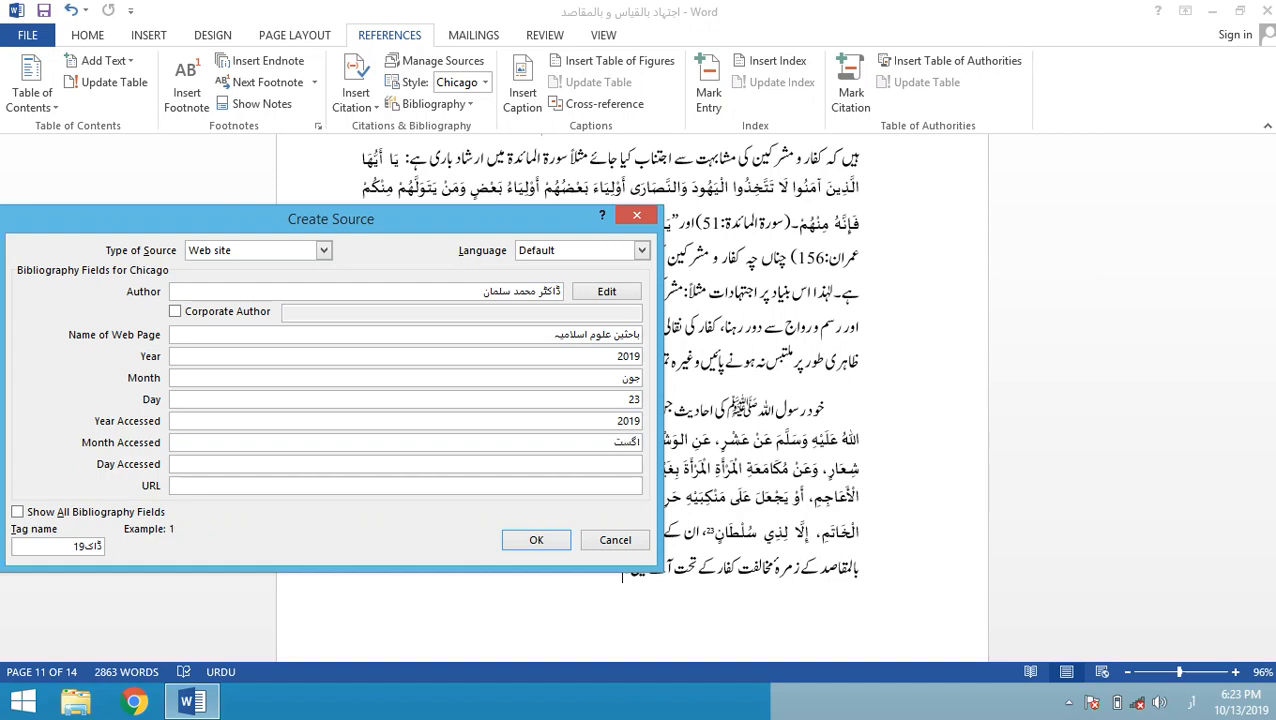
pyautogui.click(257, 488)
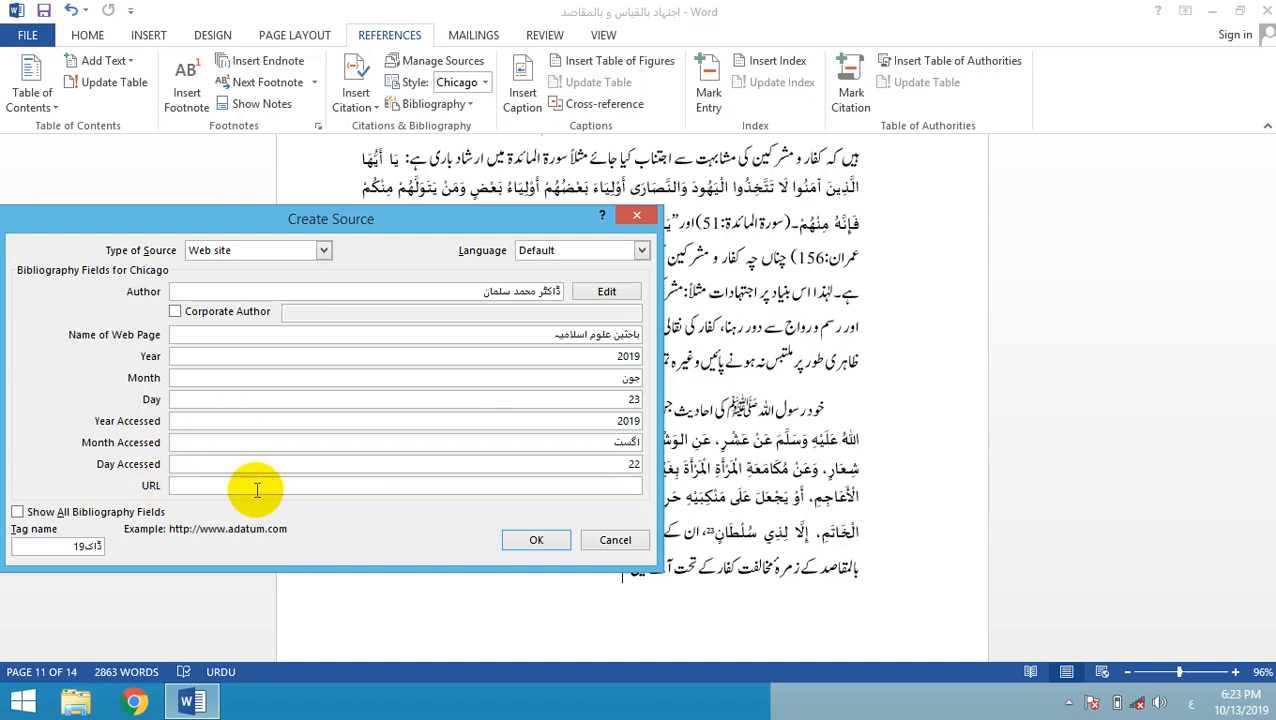
pyautogui.write('bahiseen.com')
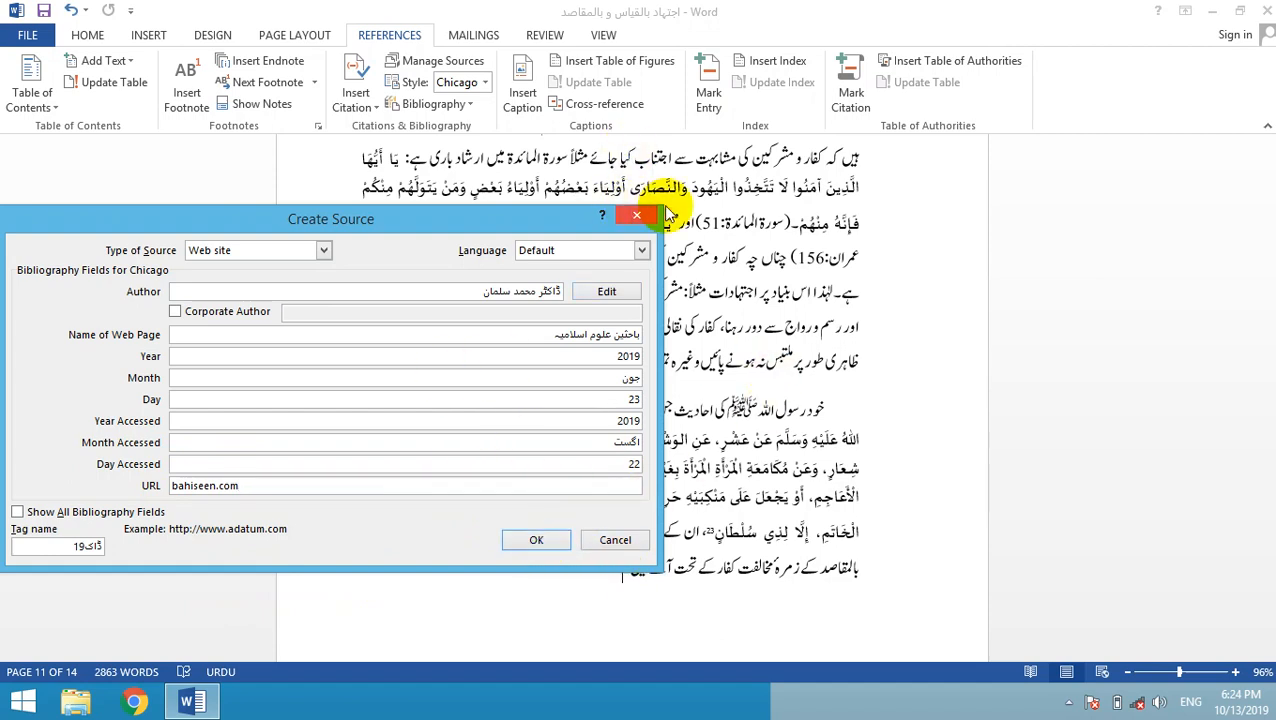
# - Set the website source's language to Urdu and insert its citation at the end of the last paragraph
pyautogui.click(641, 250)
pyautogui.click(603, 303)
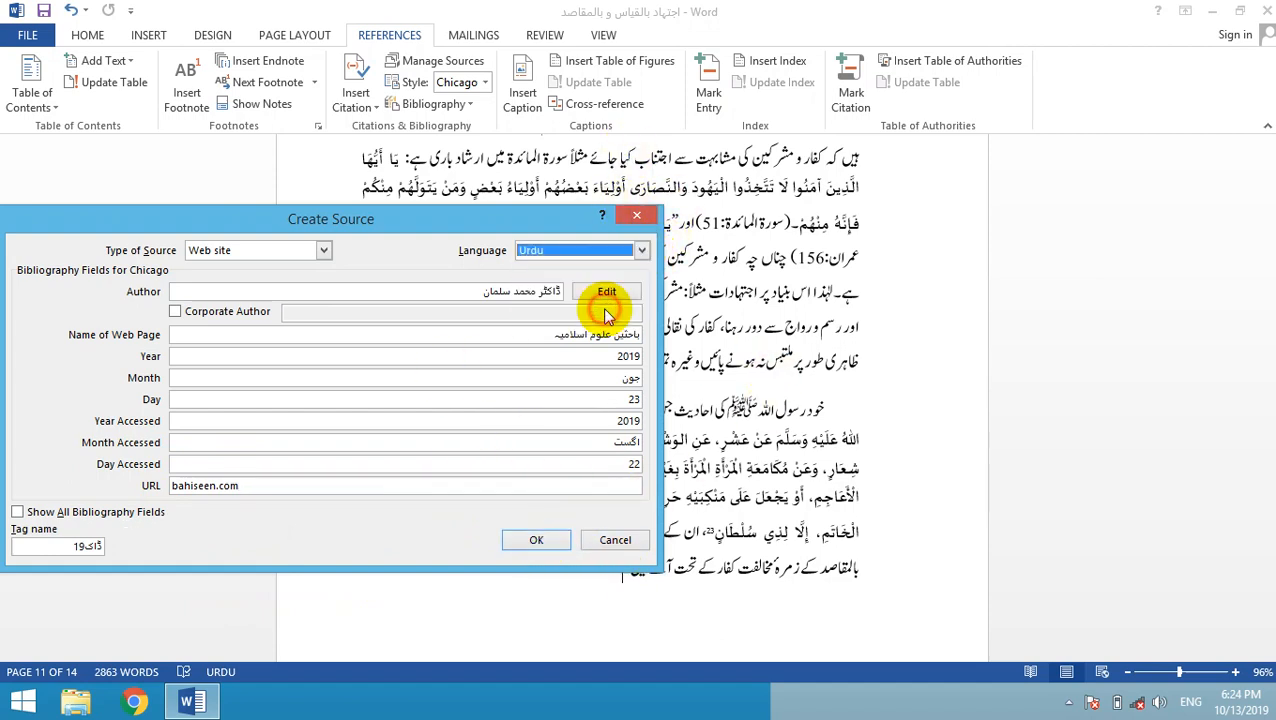
pyautogui.click(549, 541)
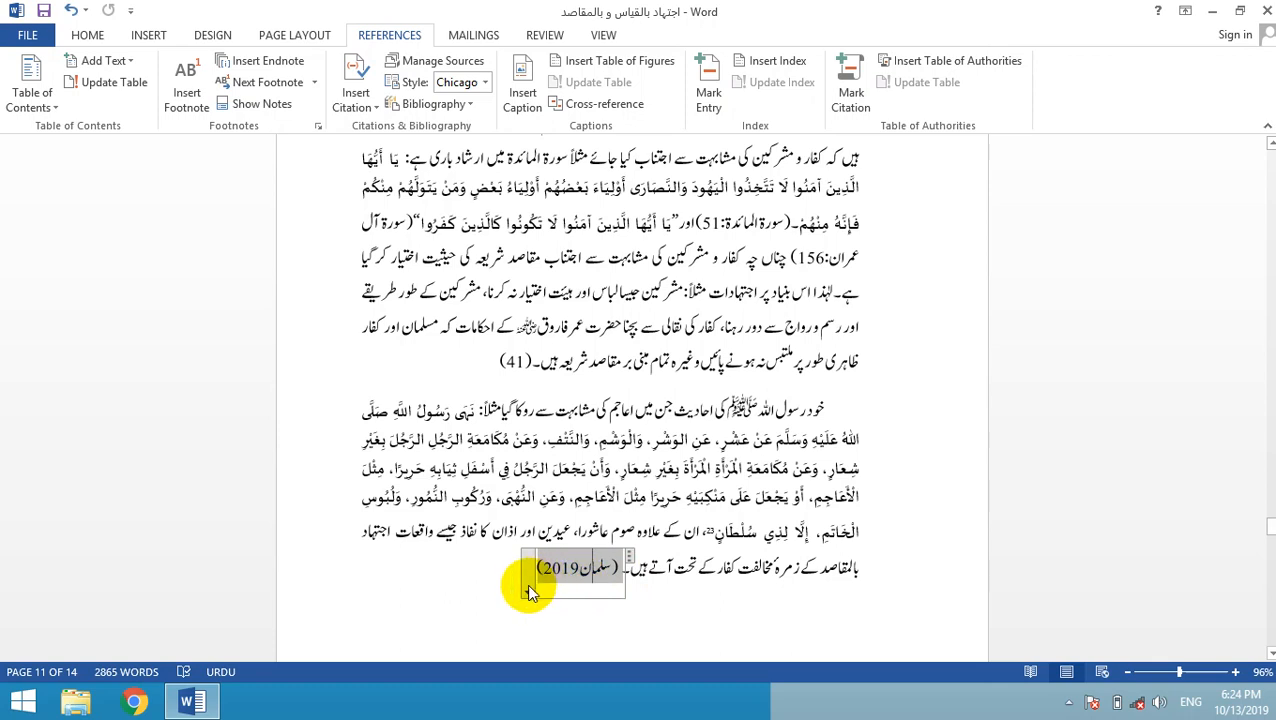
# - Edit the website citation at the end of the last paragraph on page 11 to suppress its author
pyautogui.click(527, 591)
pyautogui.click(406, 470)
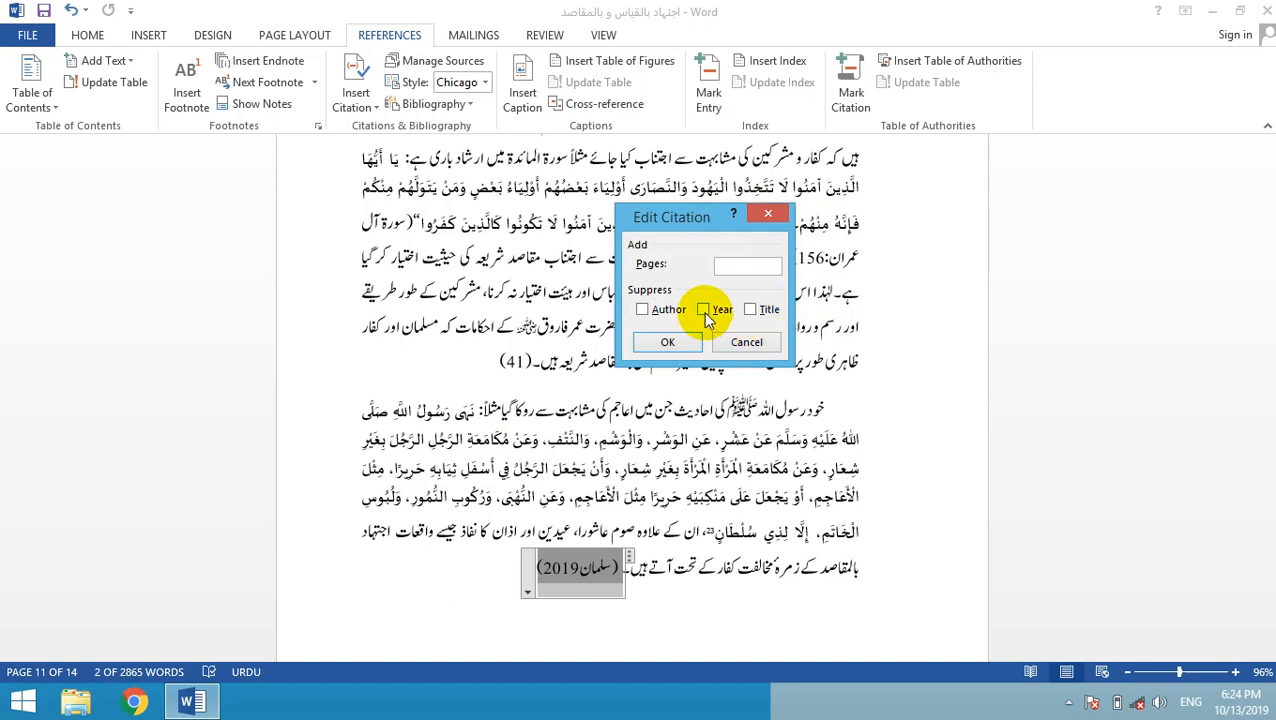
pyautogui.click(668, 312)
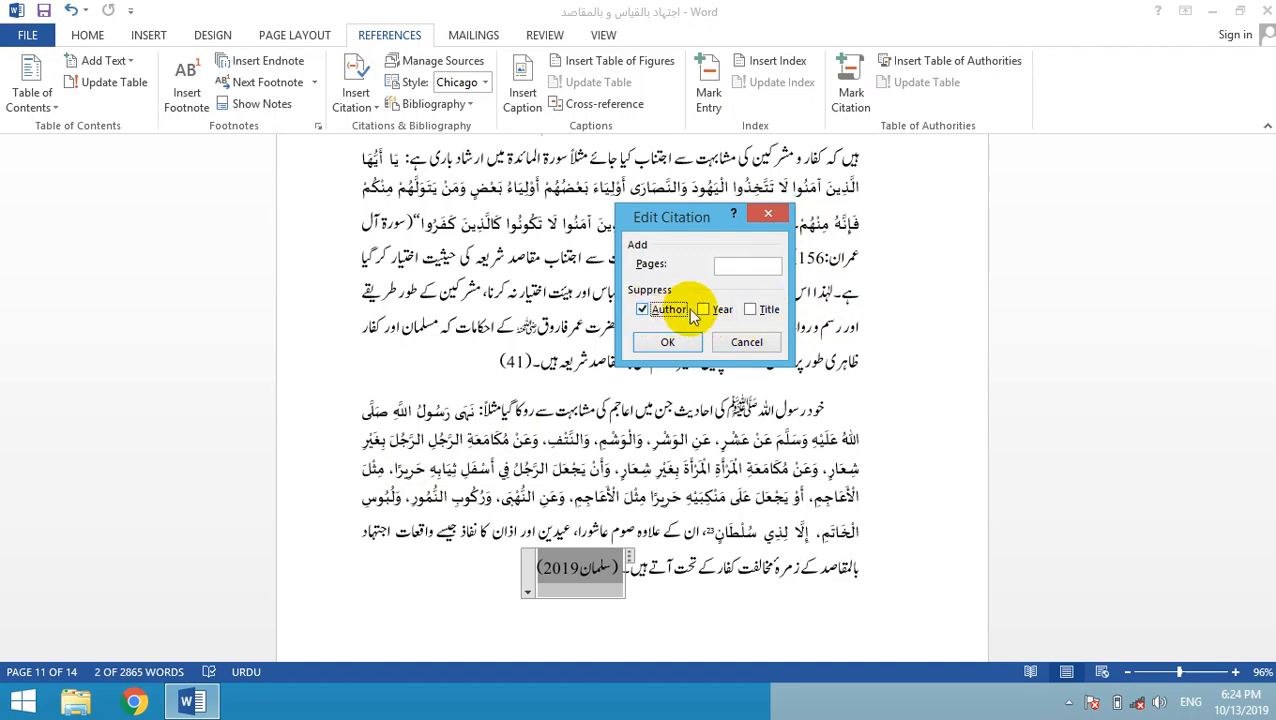
pyautogui.click(705, 311)
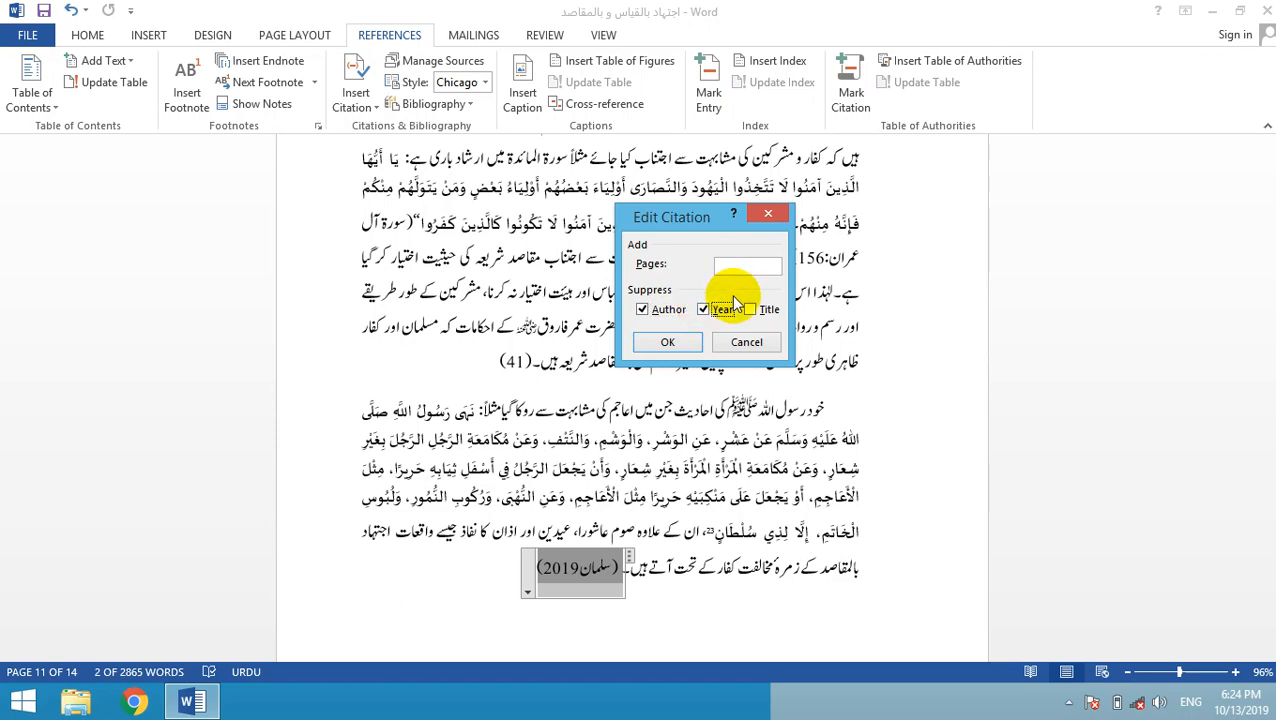
pyautogui.click(667, 342)
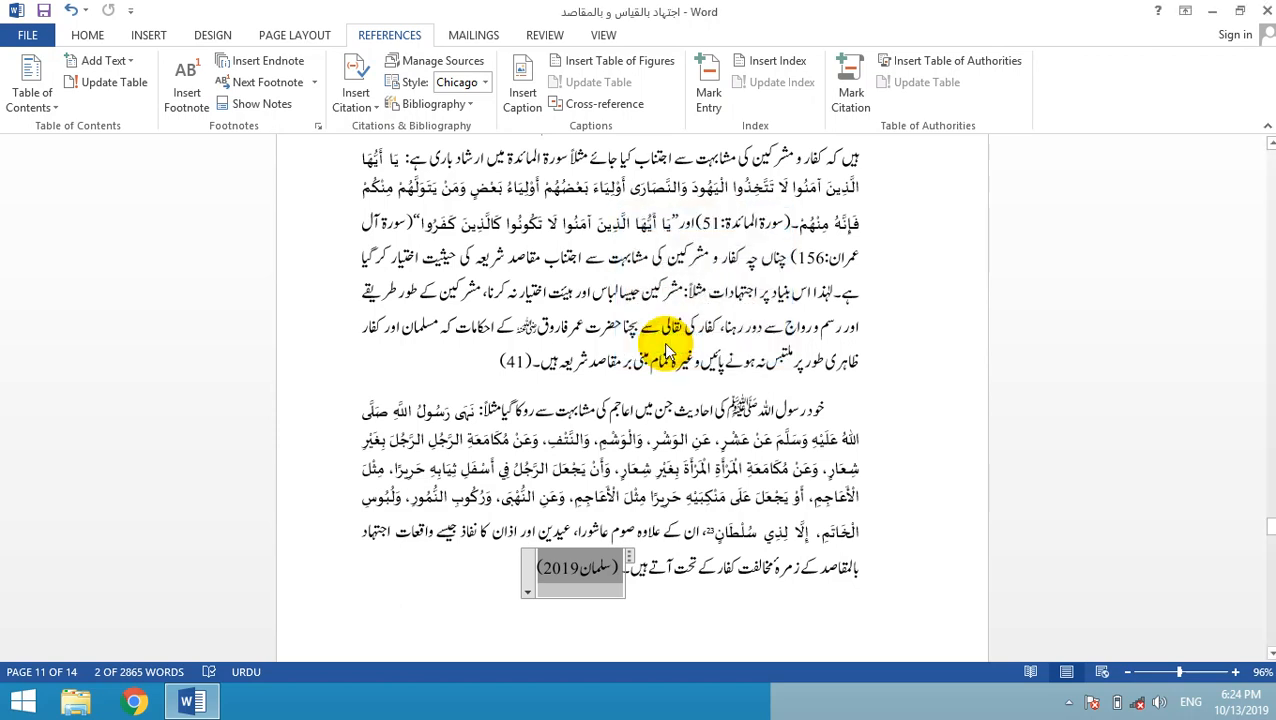
pyautogui.click(563, 572)
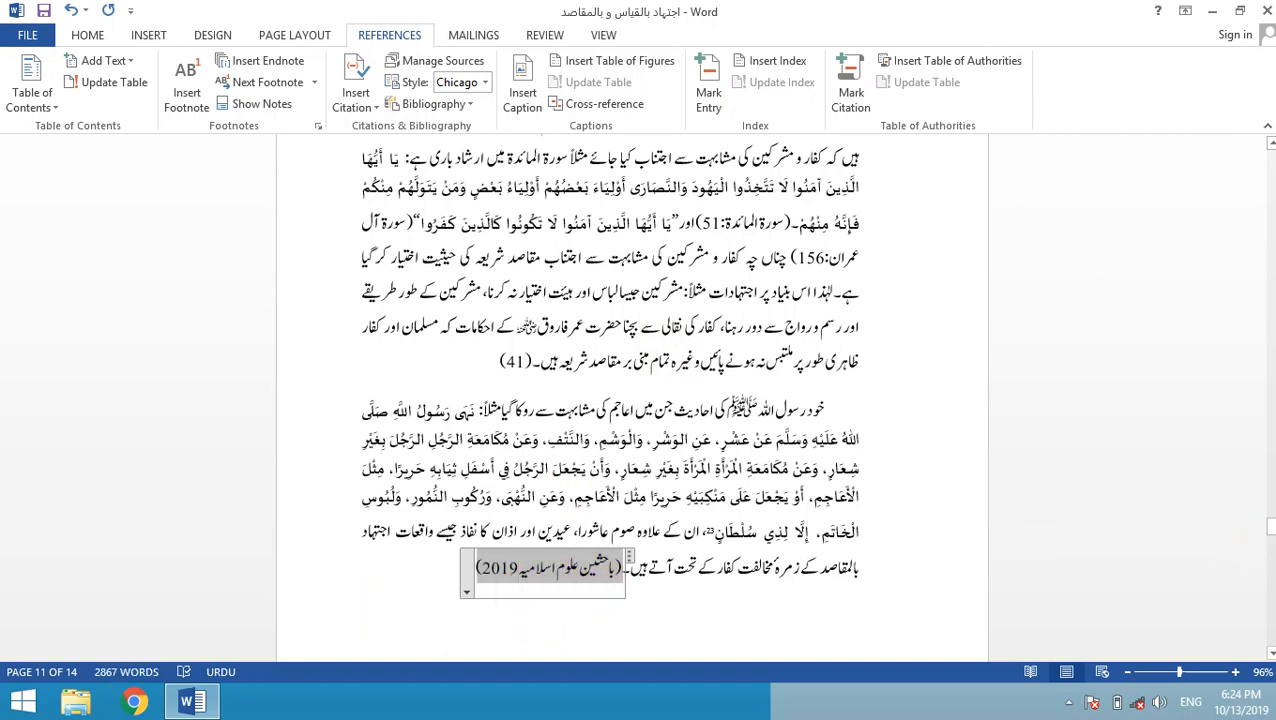
# - Update the citations and bibliography in the References block on page 12
pyautogui.scroll(-5, 826, 497)
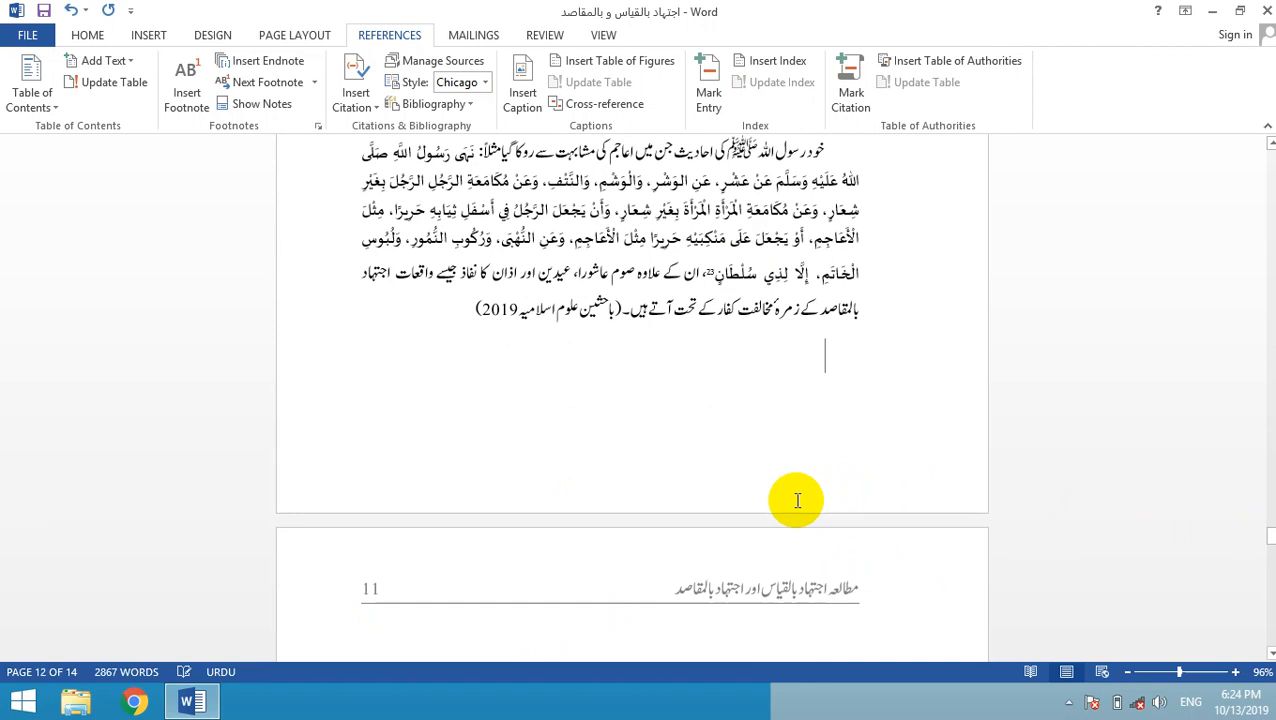
pyautogui.scroll(3, 797, 500)
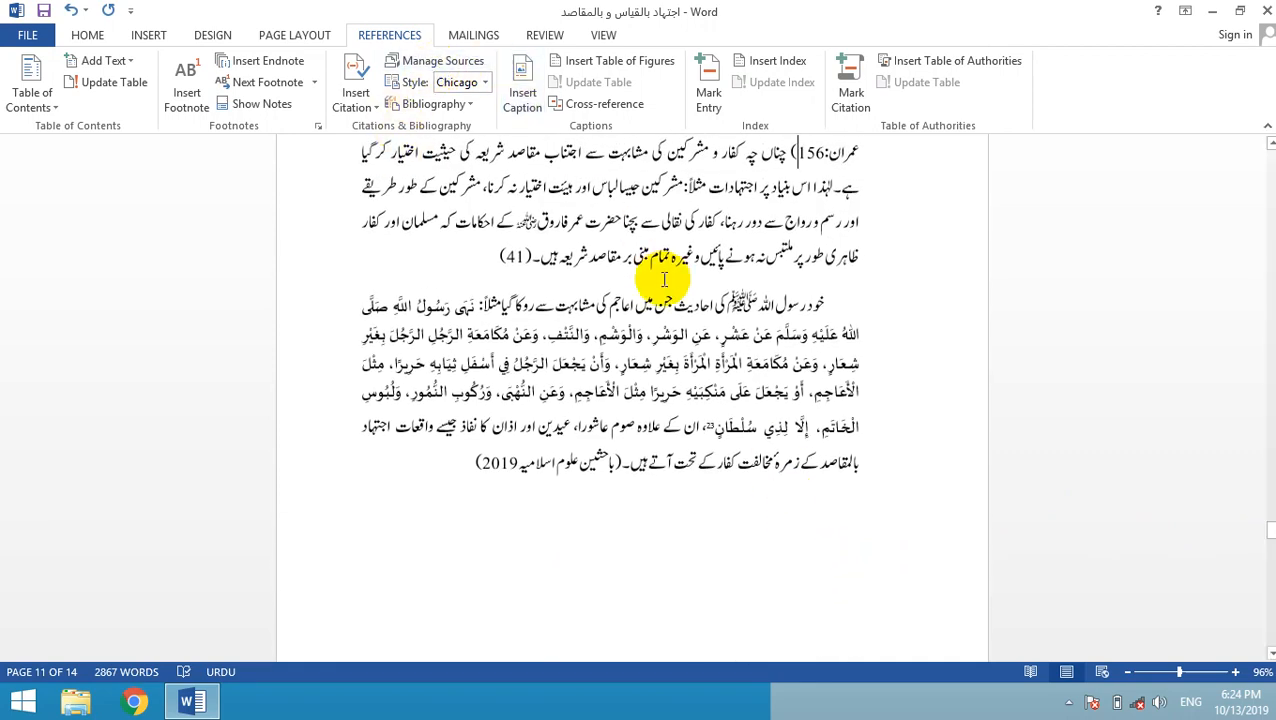
pyautogui.moveTo(1271, 528); pyautogui.dragTo(1271, 535)
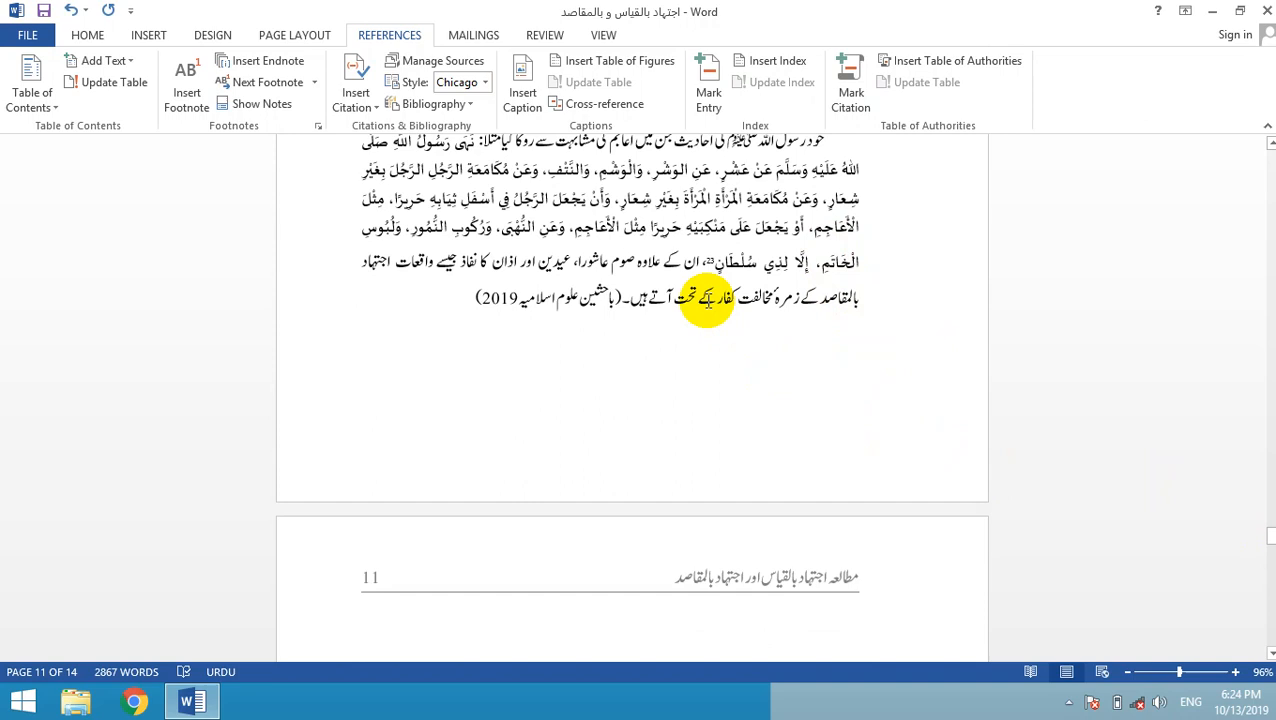
pyautogui.moveTo(1270, 537); pyautogui.dragTo(1263, 549)
pyautogui.click(735, 432)
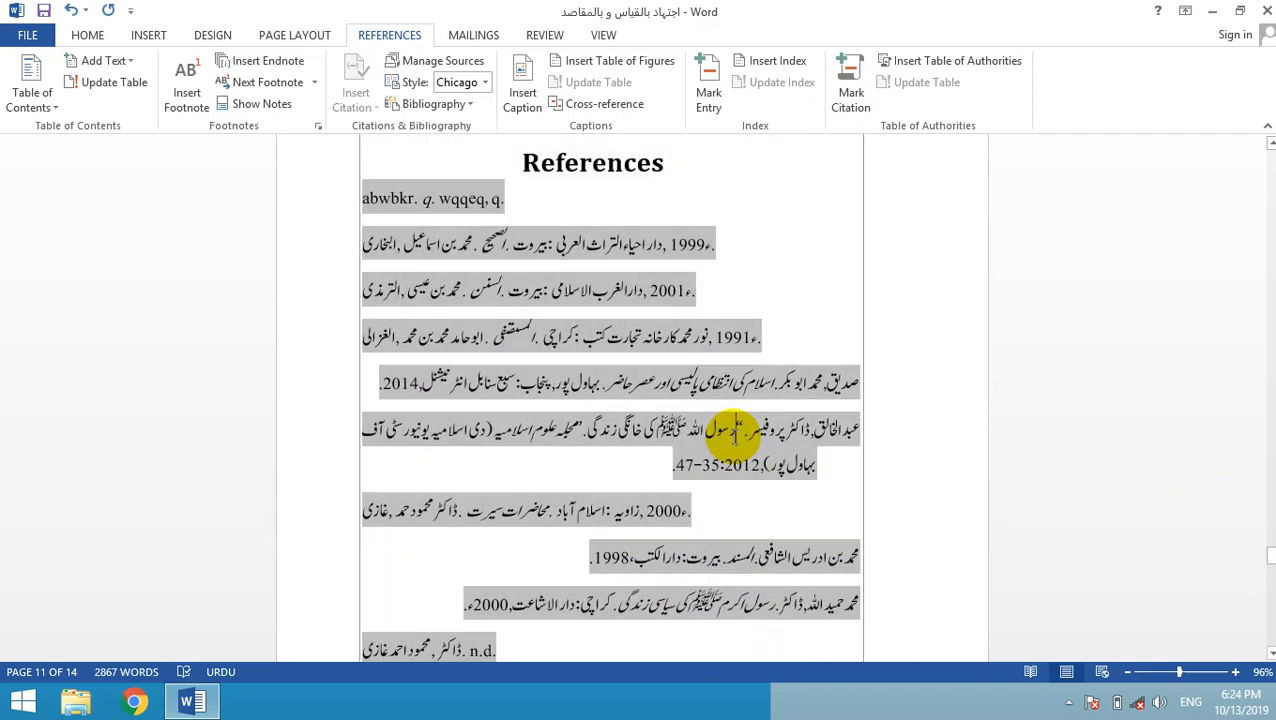
pyautogui.moveTo(1268, 550); pyautogui.dragTo(1268, 545)
pyautogui.click(708, 502)
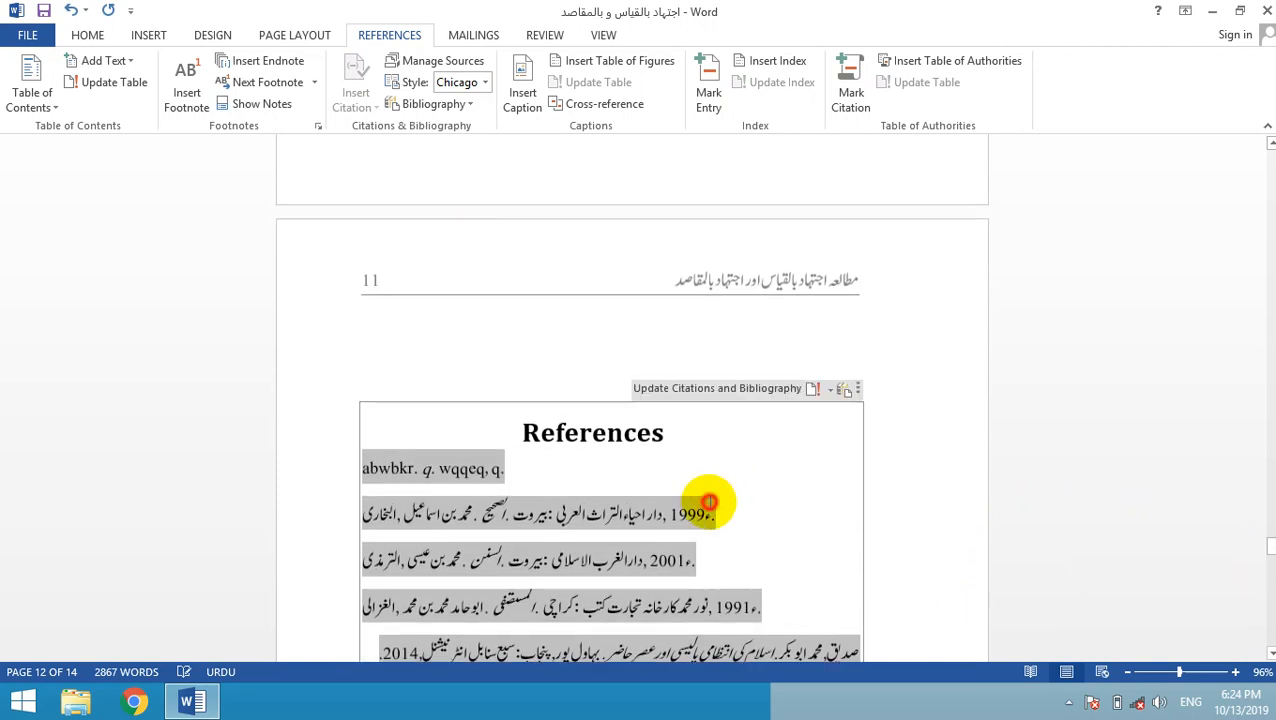
pyautogui.click(711, 390)
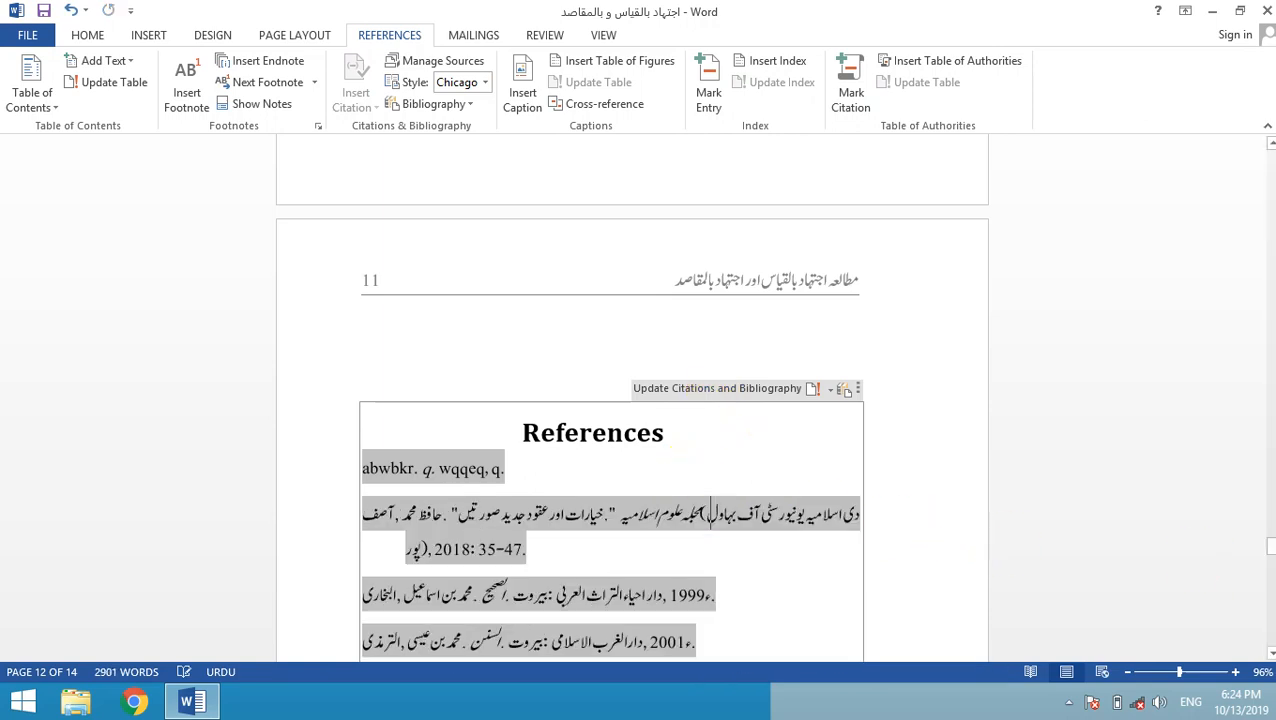
pyautogui.click(716, 448)
# - Select all entries in the References list and set their paragraph direction to right-to-left
pyautogui.moveTo(1270, 560); pyautogui.dragTo(1270, 567)
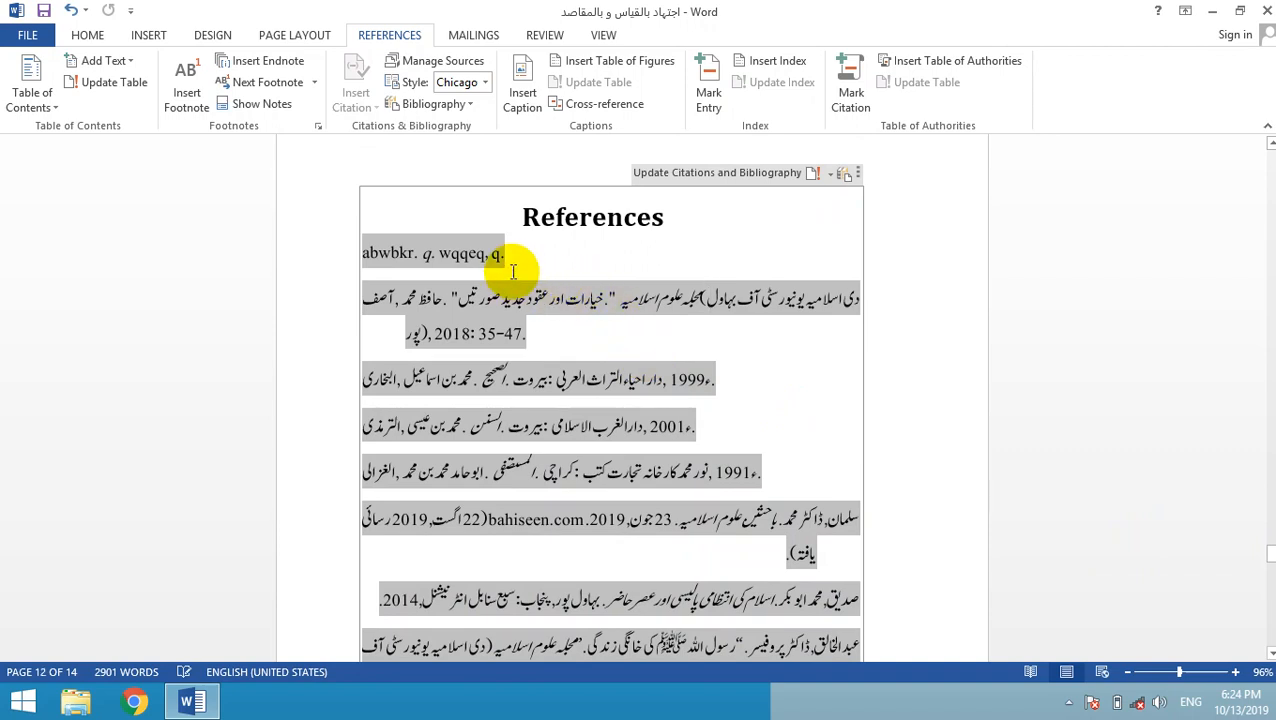
pyautogui.moveTo(495, 257); pyautogui.dragTo(521, 637)
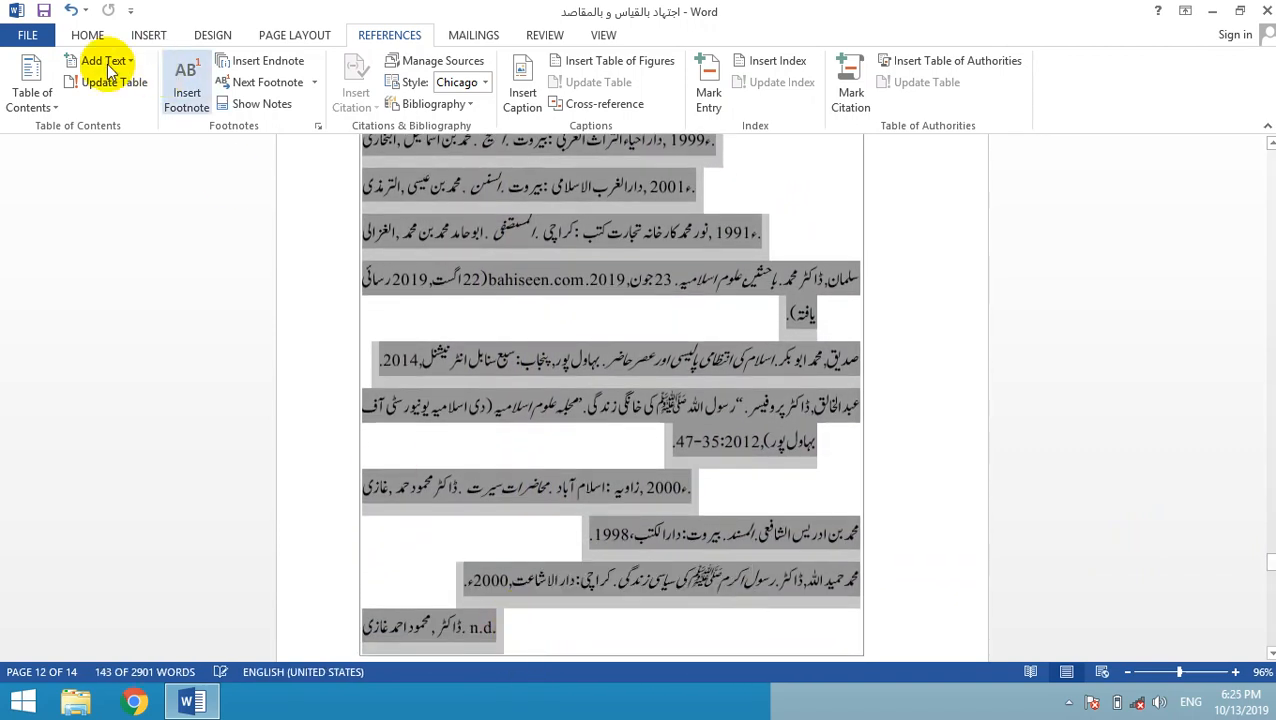
pyautogui.click(87, 35)
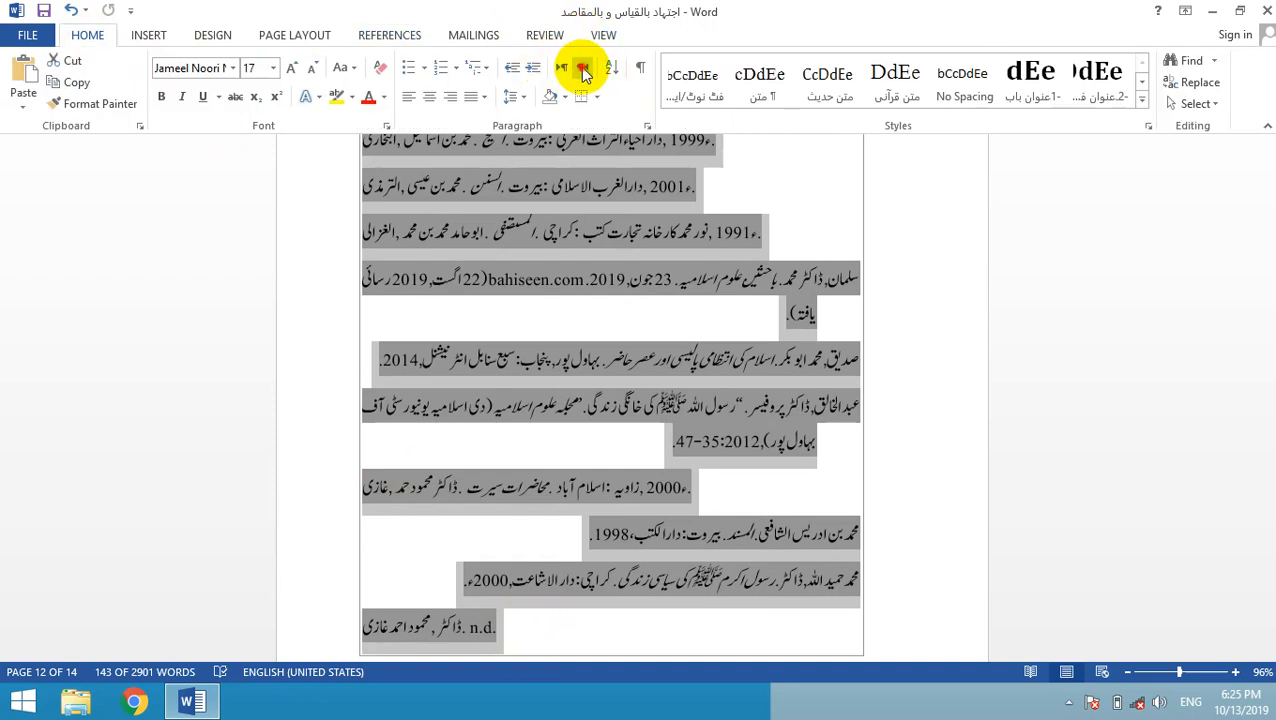
pyautogui.click(580, 66)
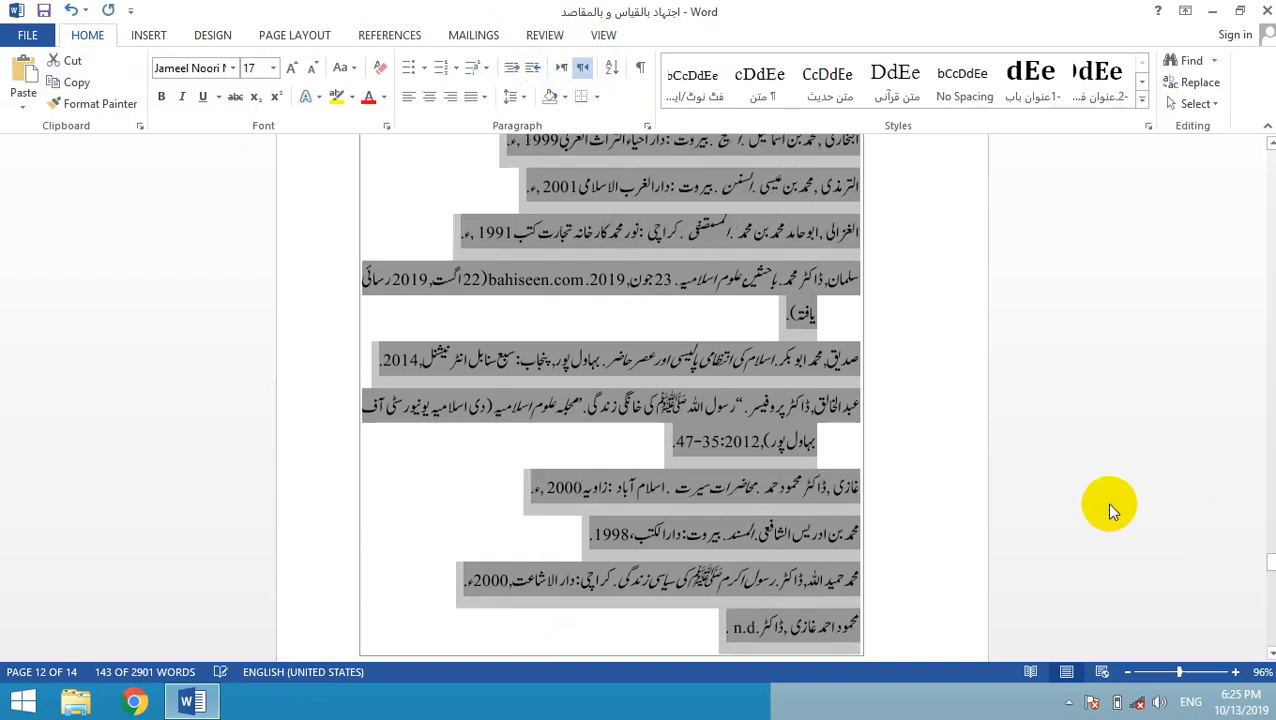
pyautogui.click(753, 488)
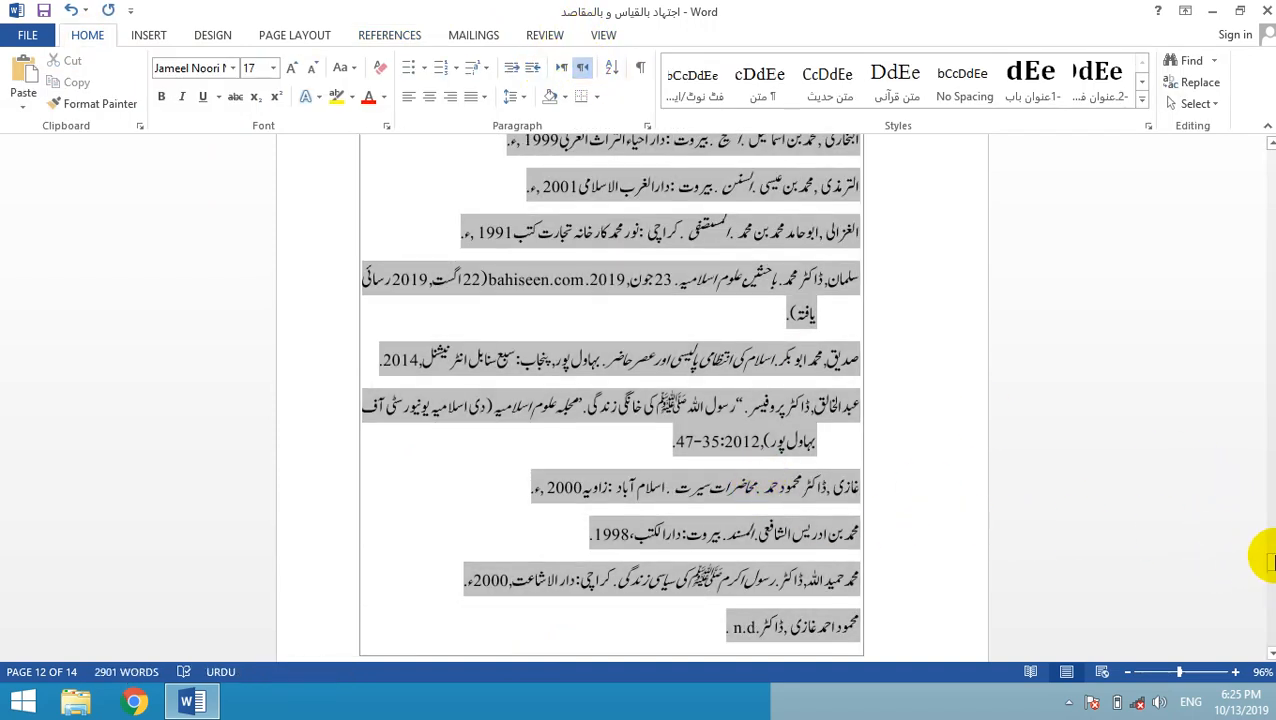
# - Compare the website citation on page 11 with the References entries, and view the available citation styles, keeping Chicago
pyautogui.moveTo(1269, 562); pyautogui.dragTo(1262, 536)
pyautogui.click(520, 307)
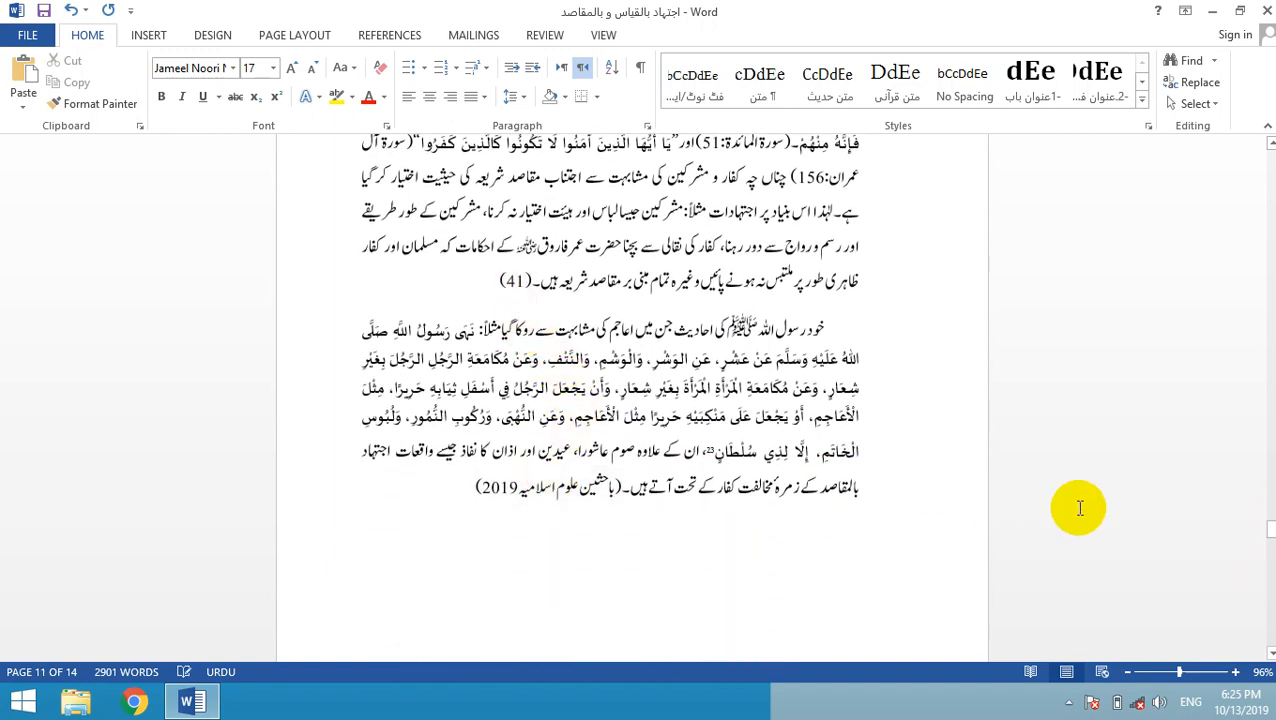
pyautogui.moveTo(1268, 531); pyautogui.dragTo(1266, 549)
pyautogui.moveTo(694, 380); pyautogui.dragTo(632, 407)
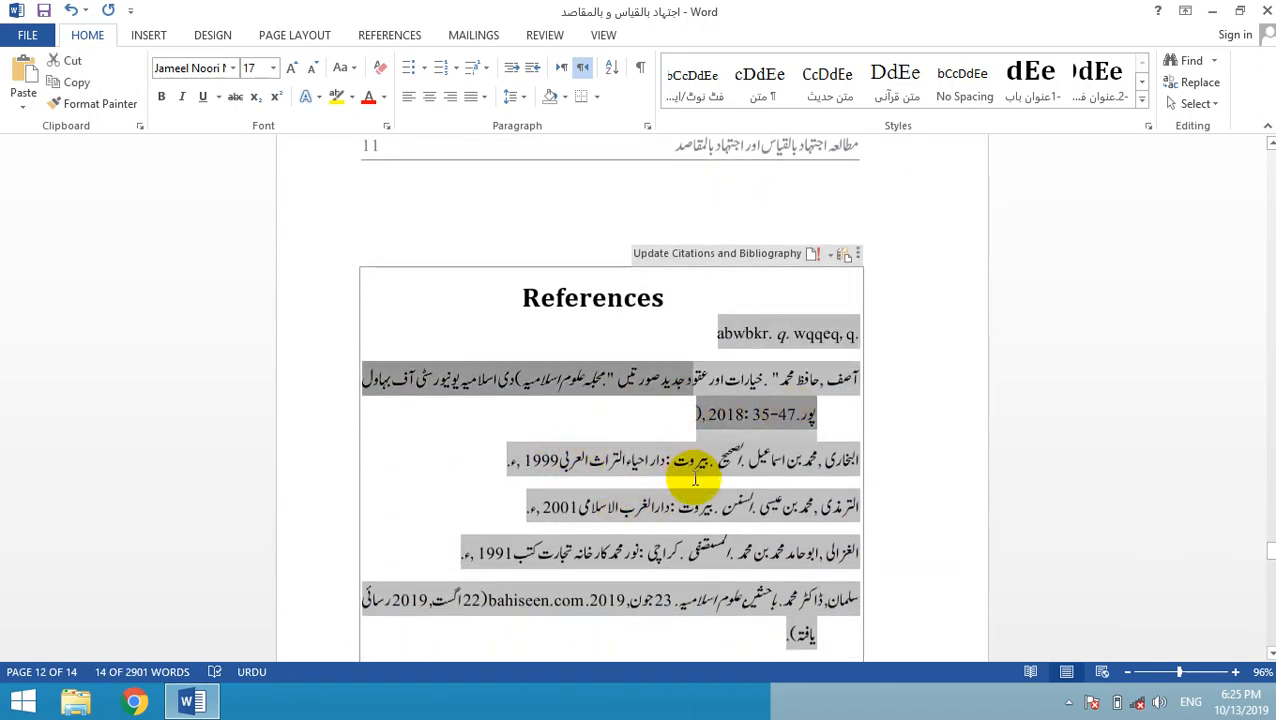
pyautogui.click(670, 413)
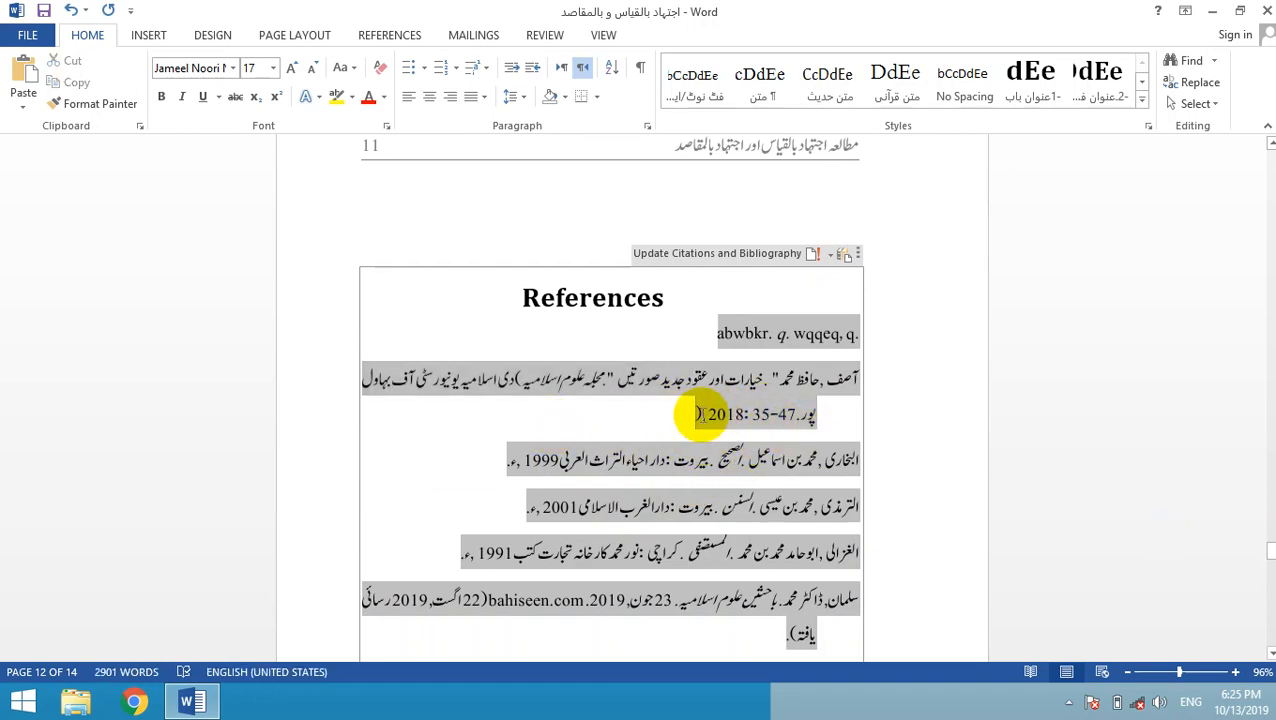
pyautogui.click(392, 35)
pyautogui.click(482, 82)
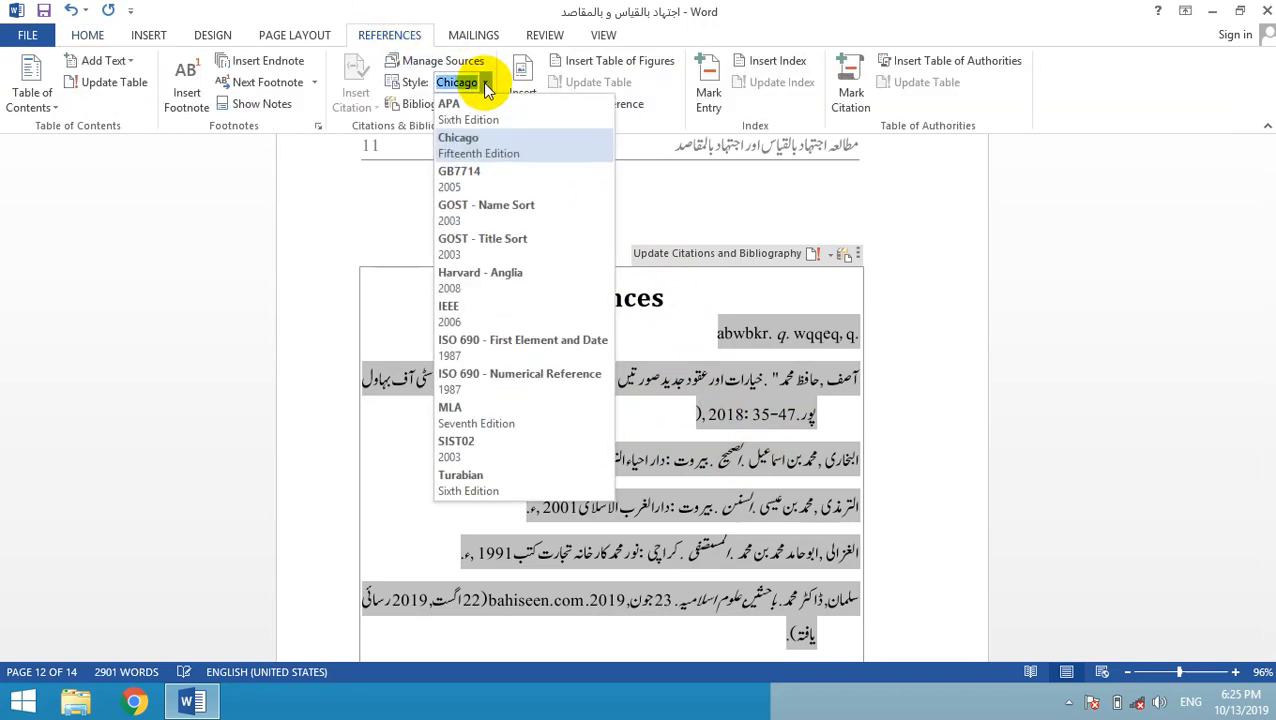
pyautogui.click(483, 141)
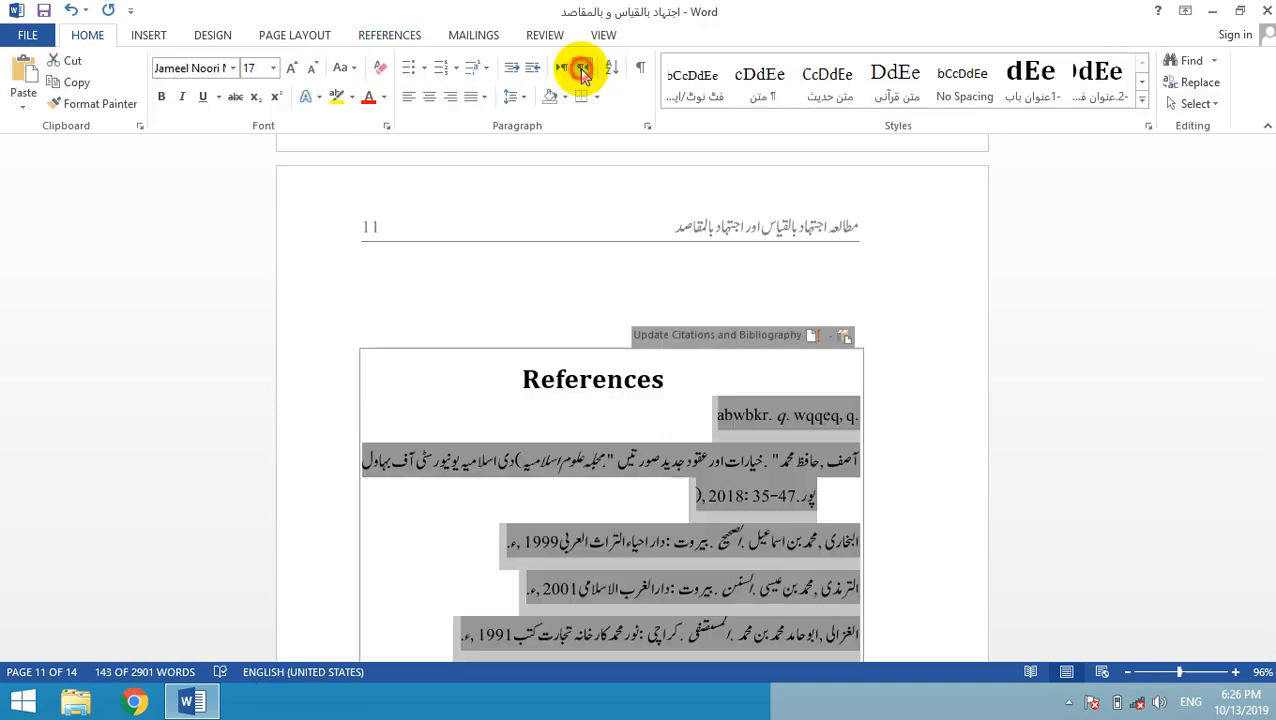
# - Try to reapply right-to-left paragraph direction to the selected References entries
pyautogui.click(578, 66)
pyautogui.hotkey('shift', 'F9')
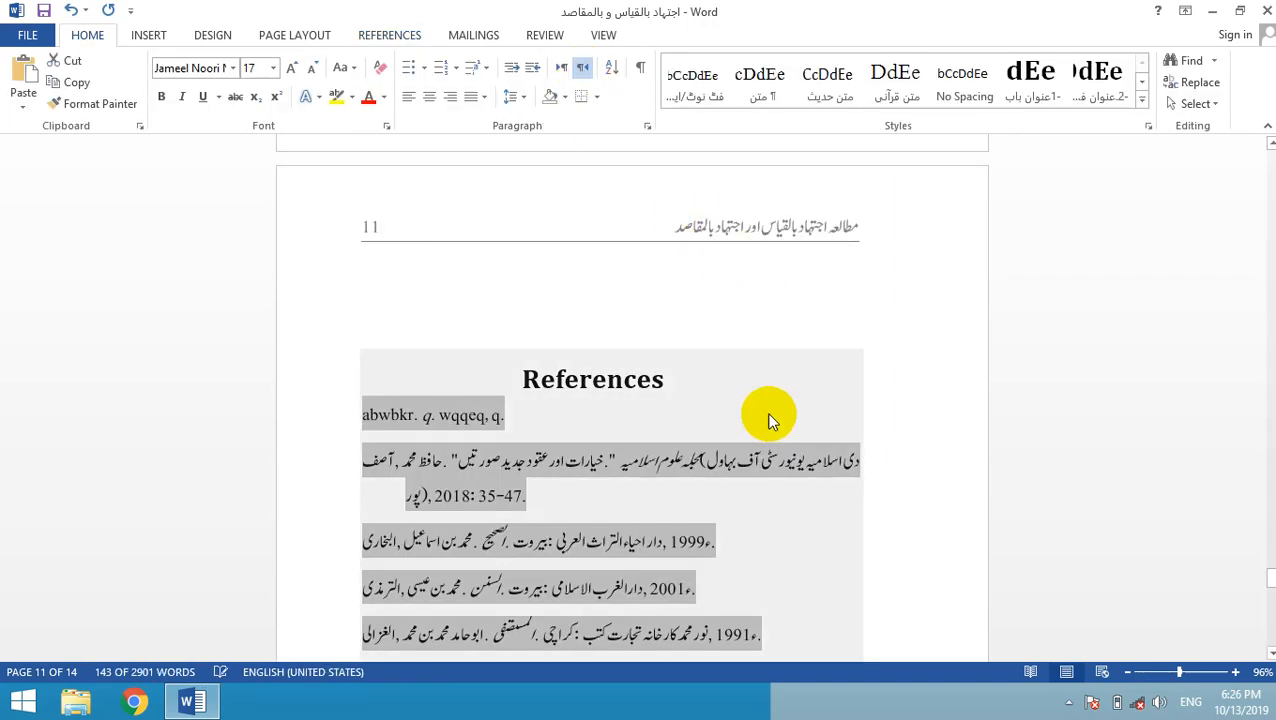
pyautogui.click(755, 473)
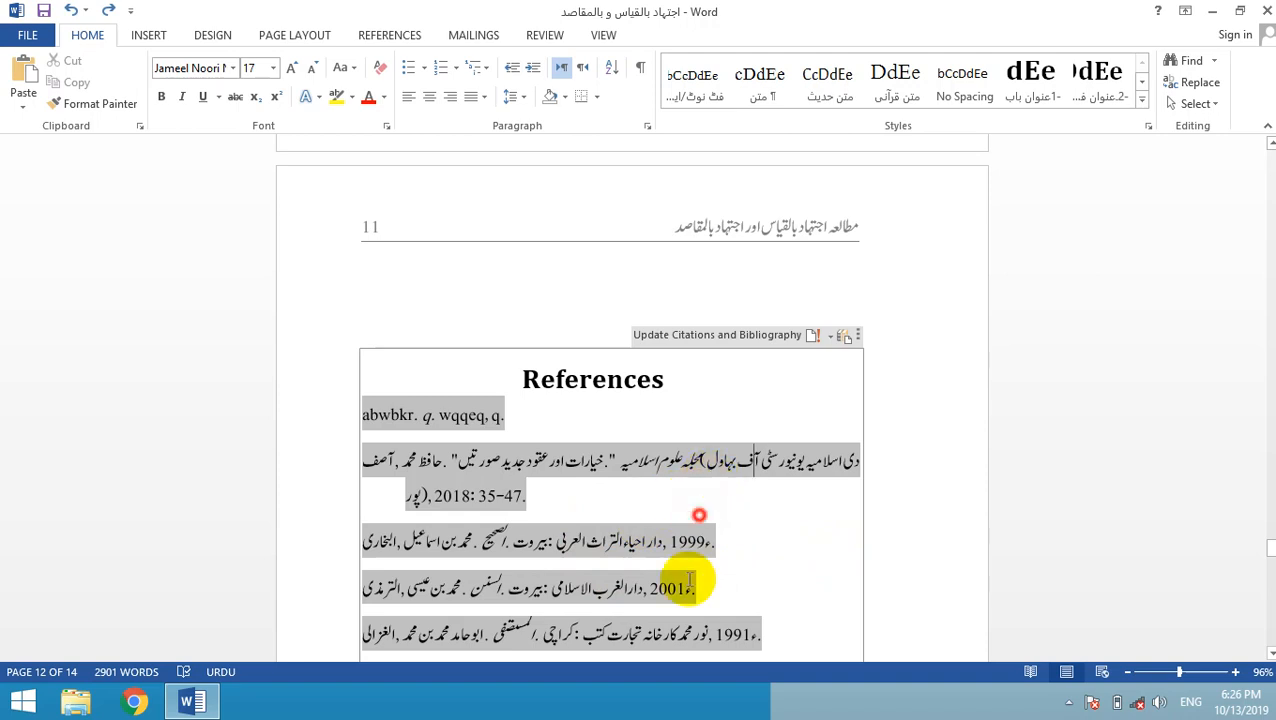
# - Examine the text direction of the individual References entries and view the built-in bibliography formats without inserting one
pyautogui.moveTo(692, 592); pyautogui.dragTo(683, 632)
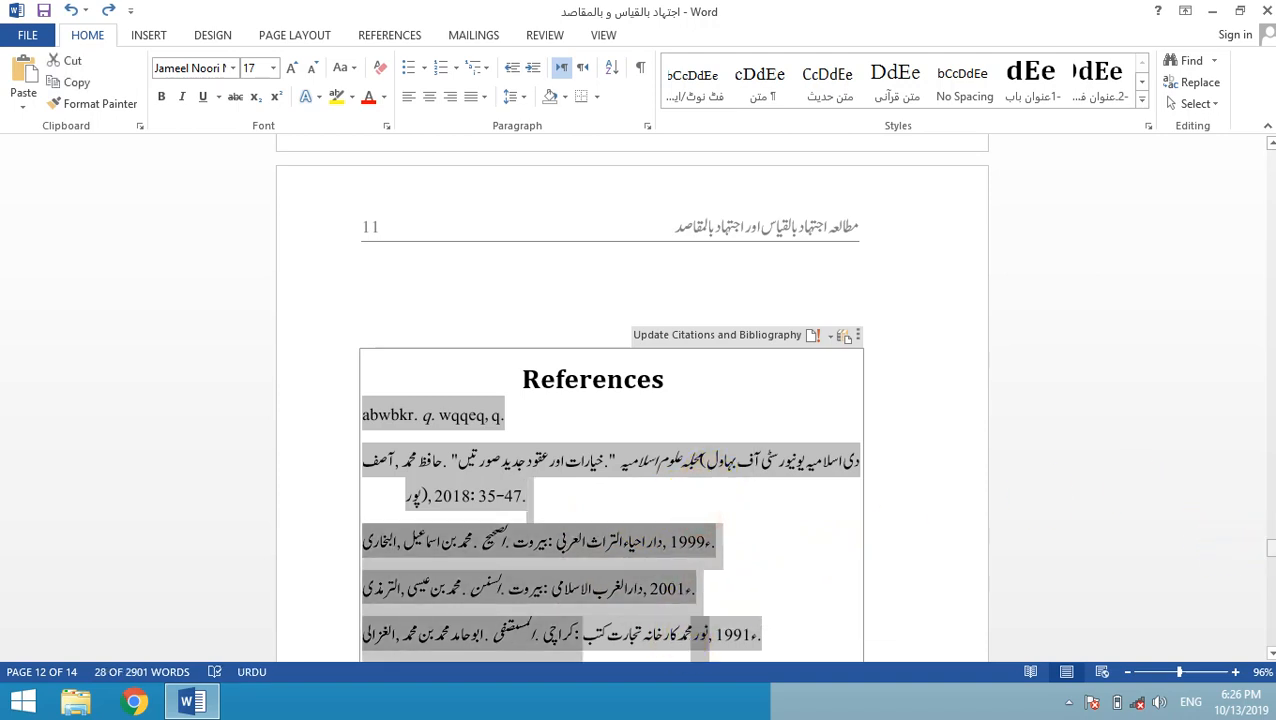
pyautogui.moveTo(1270, 546); pyautogui.dragTo(1270, 556)
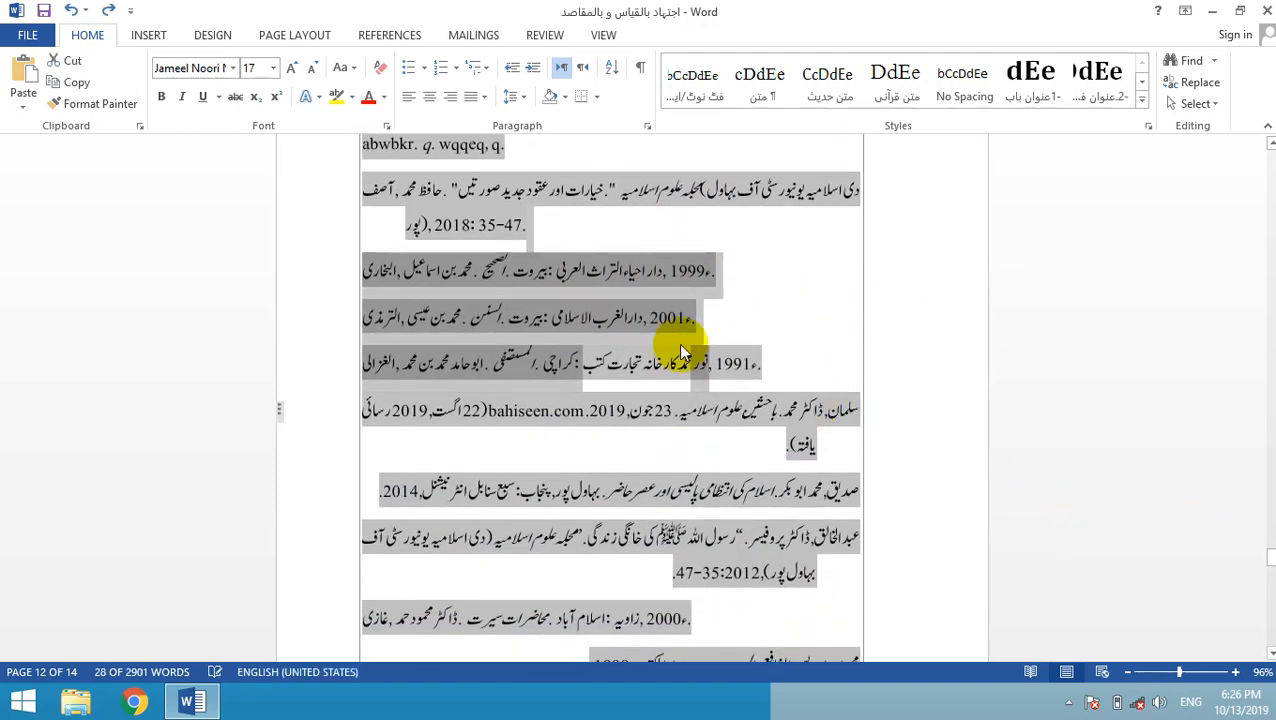
pyautogui.click(688, 434)
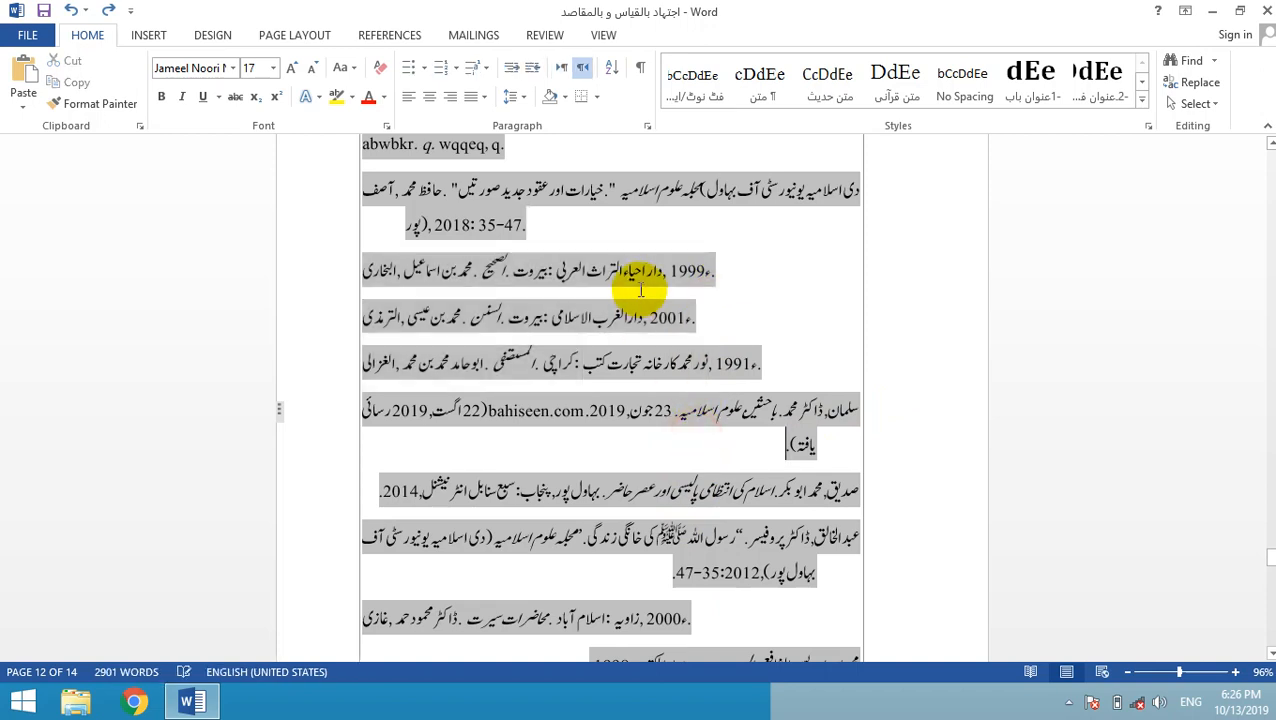
pyautogui.moveTo(629, 456); pyautogui.dragTo(632, 537)
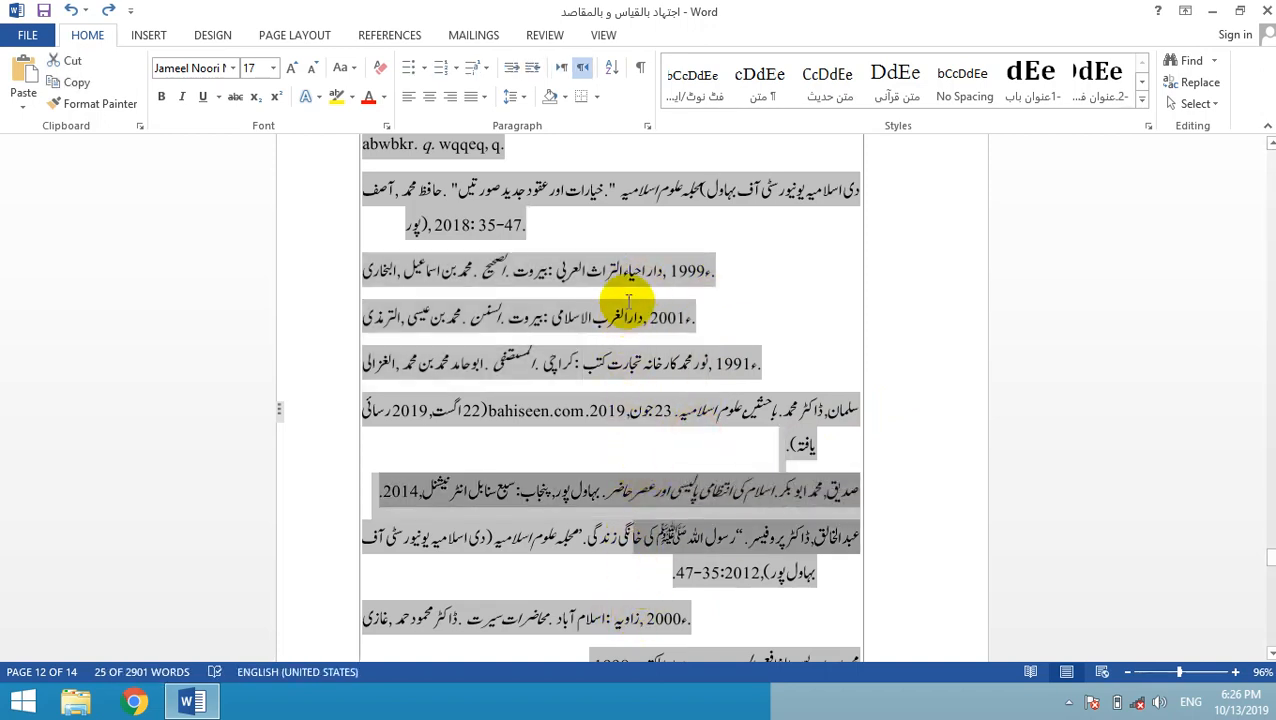
pyautogui.click(390, 35)
pyautogui.click(468, 106)
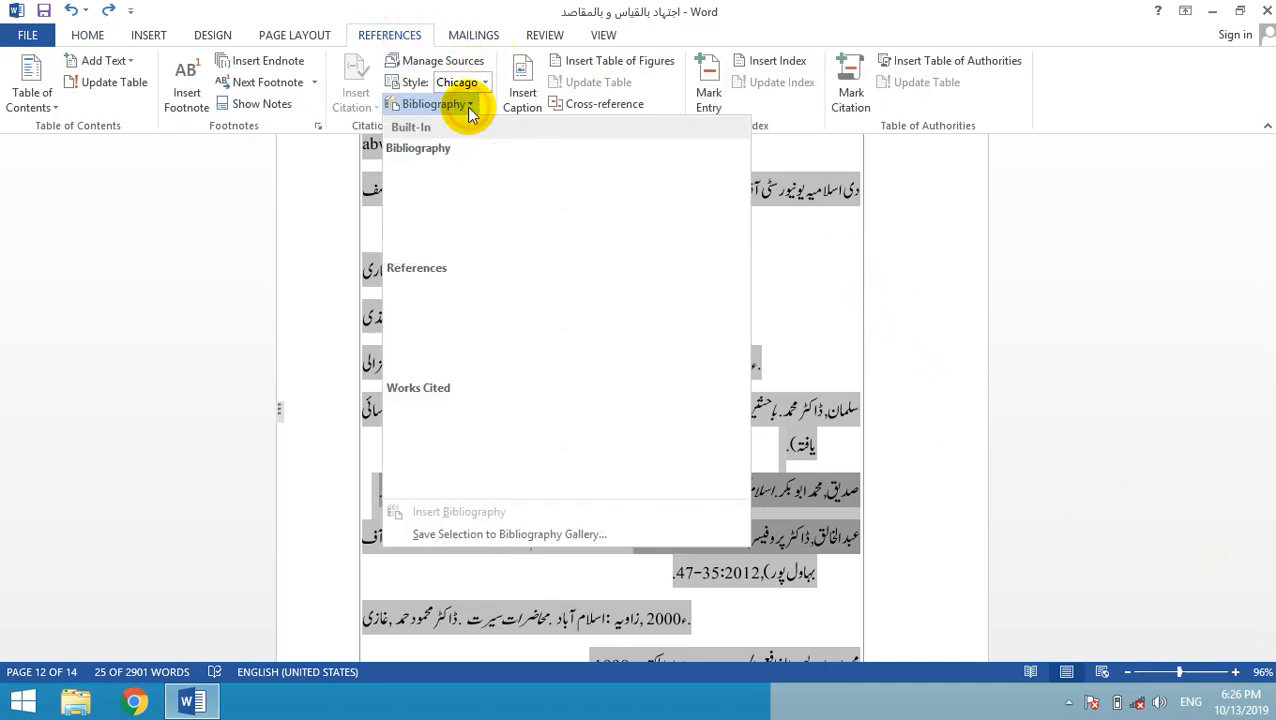
pyautogui.click(778, 285)
pyautogui.click(797, 293)
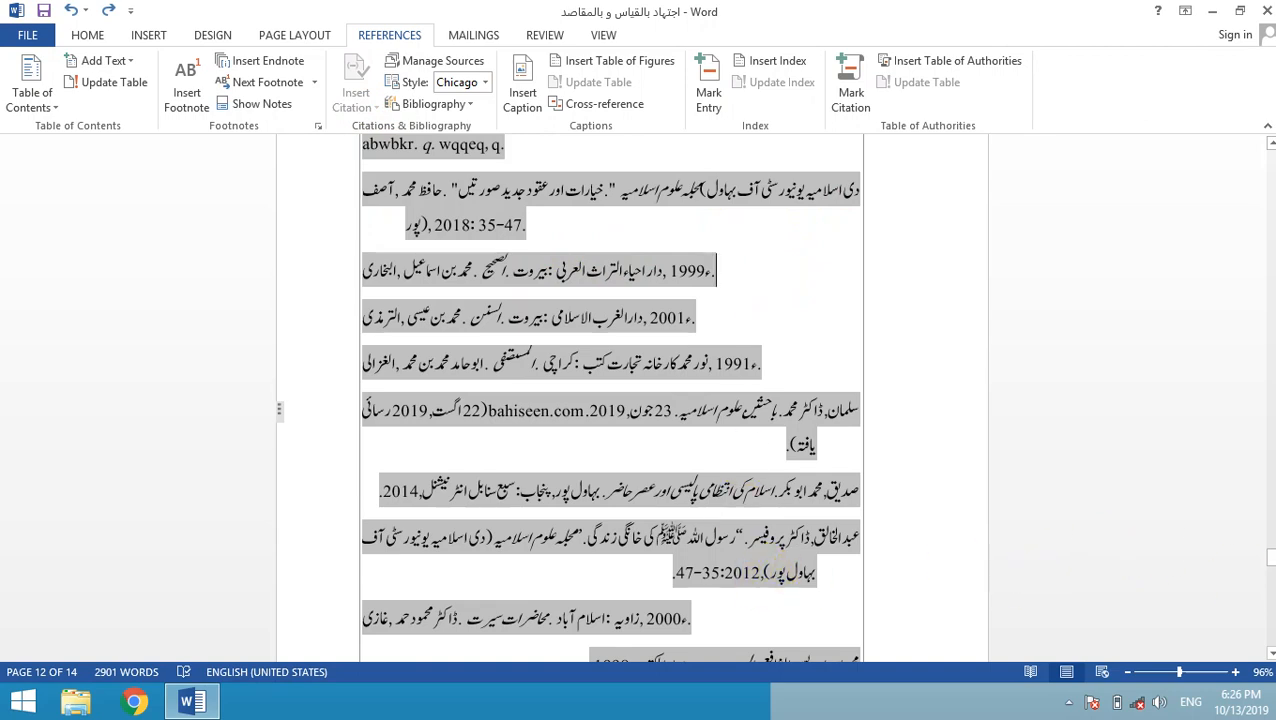
# - Check which fields are suppressed in the website citation on page 11, and cancel without changing them
pyautogui.moveTo(1269, 557); pyautogui.dragTo(1269, 535)
pyautogui.click(575, 322)
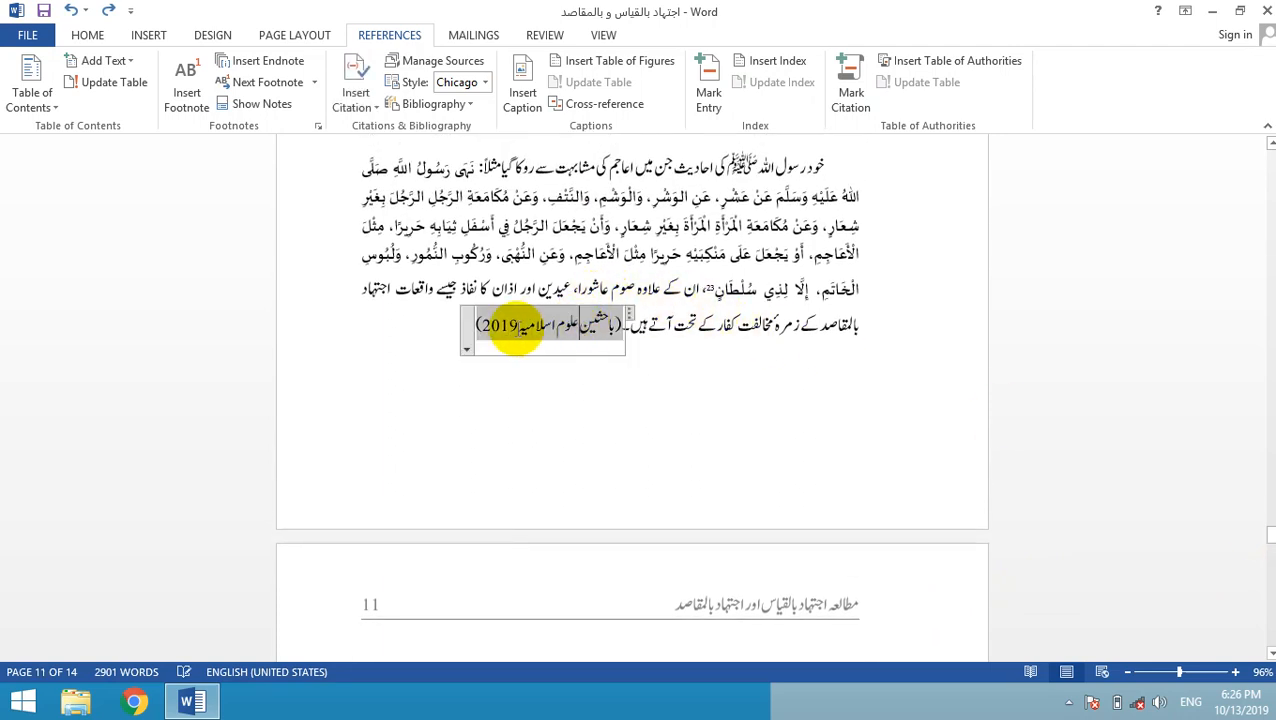
pyautogui.click(465, 348)
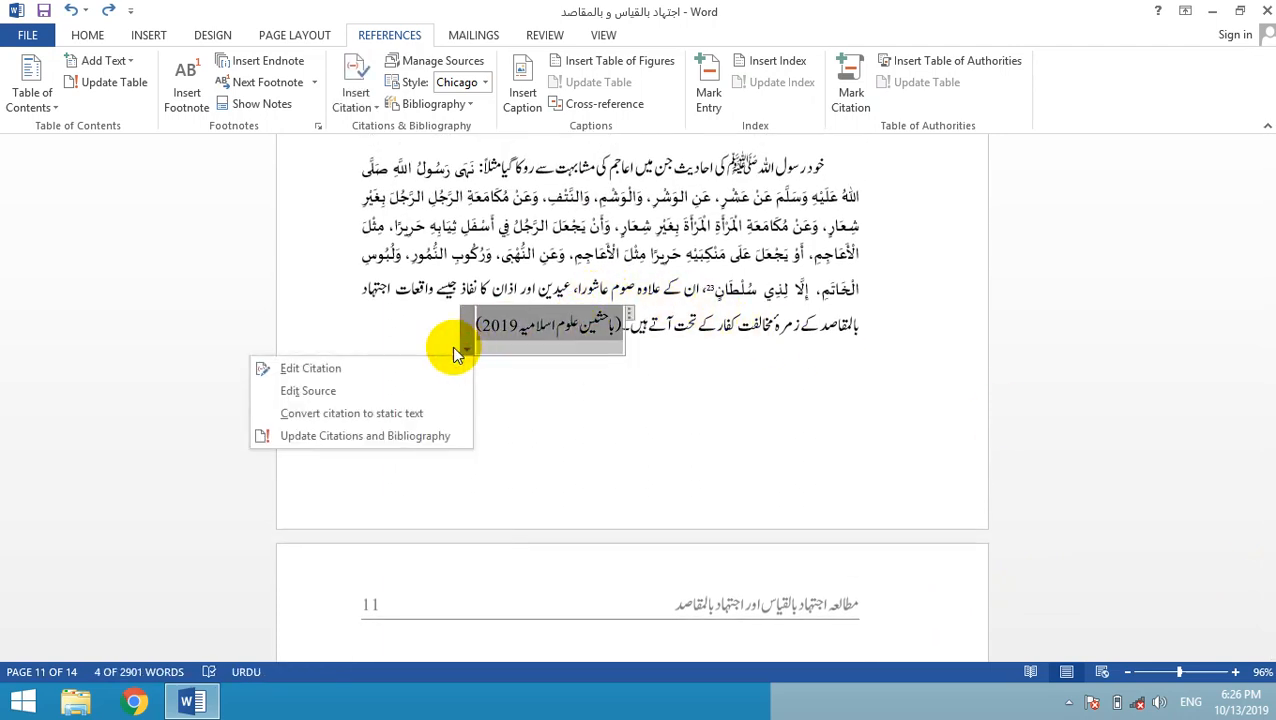
pyautogui.click(410, 367)
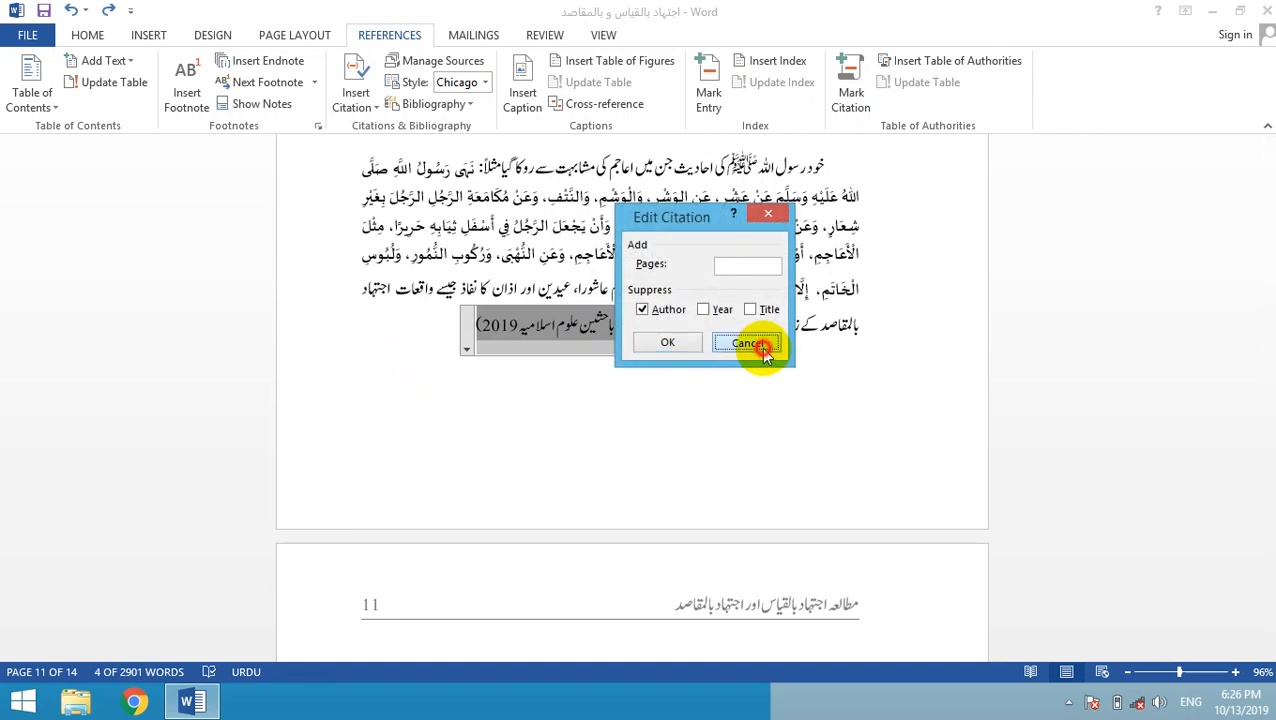
pyautogui.click(752, 343)
pyautogui.click(634, 290)
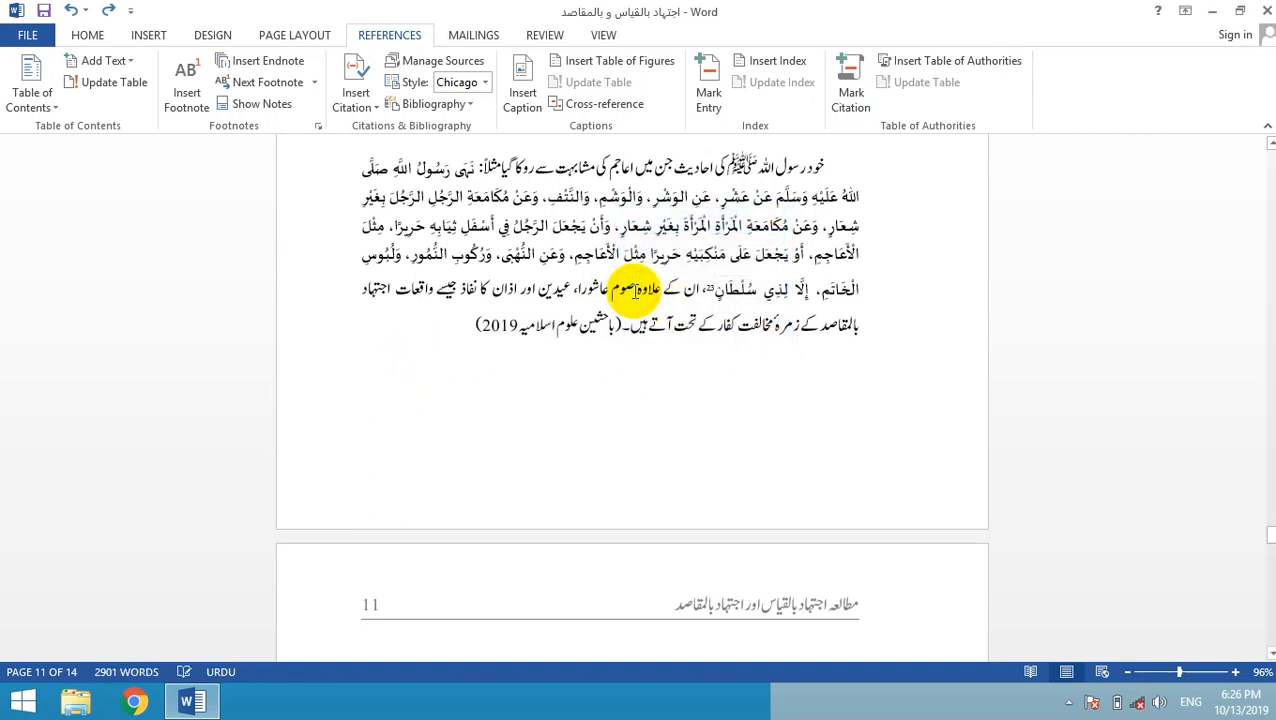